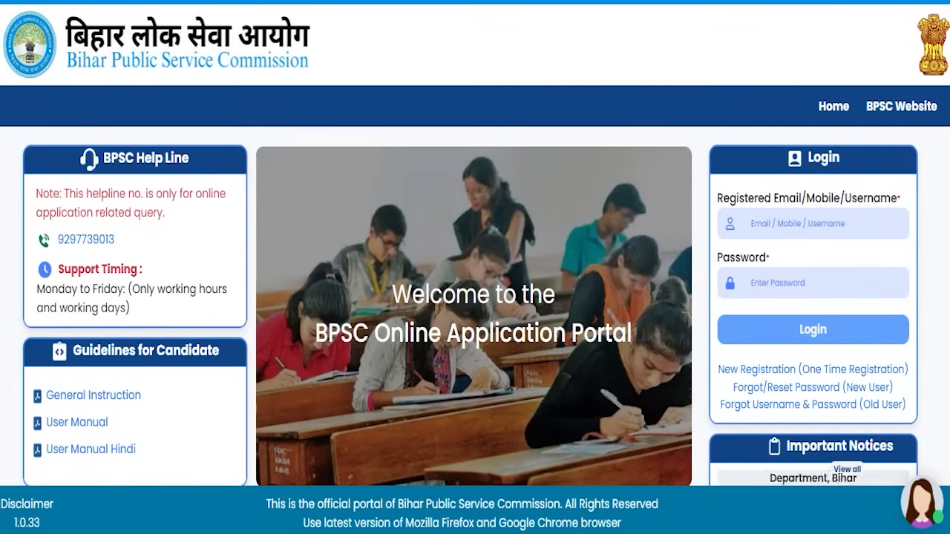
# Step: Look over the BPSC portal home page and the candidate fields of the One Time Registration form
pyautogui.scroll(-1, 402, 301)
pyautogui.scroll(1, 404, 308)
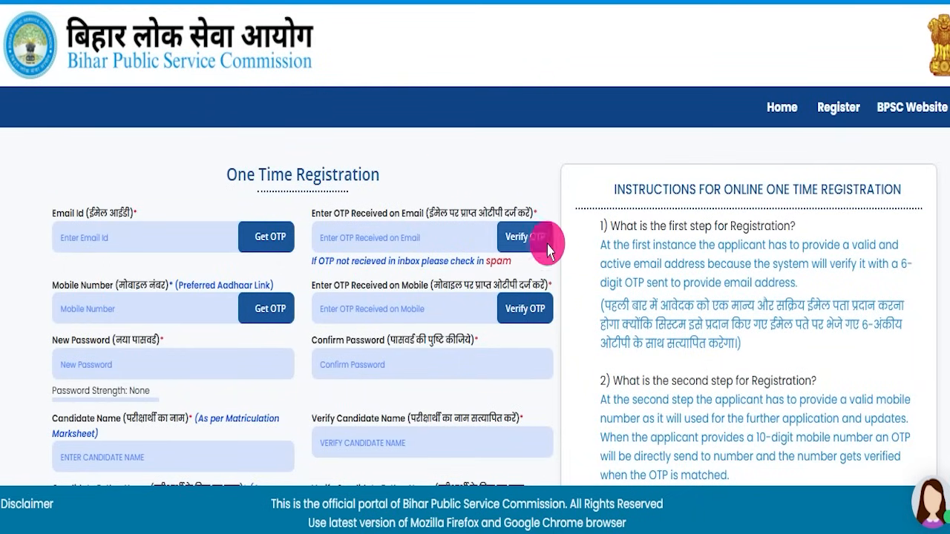
pyautogui.scroll(-3, 549, 275)
pyautogui.scroll(-18, 553, 297)
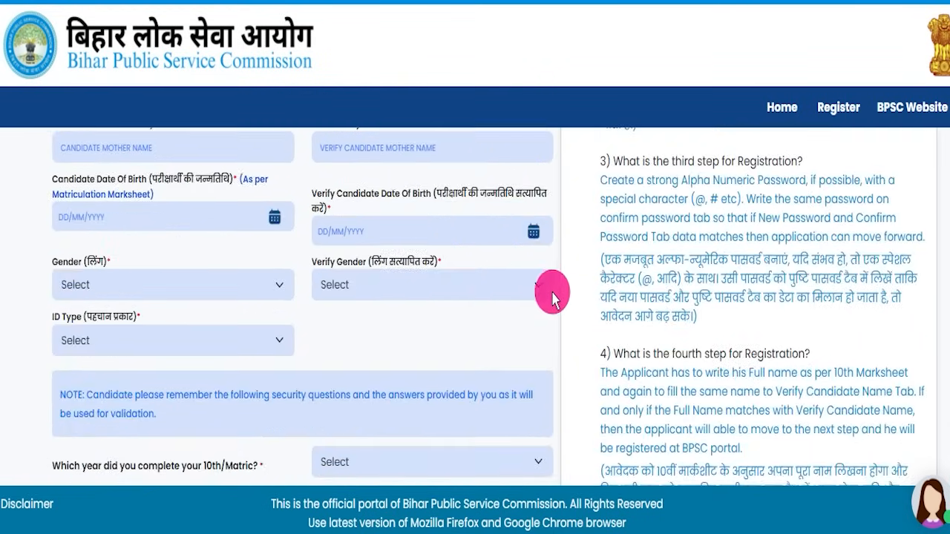
pyautogui.scroll(12, 555, 311)
pyautogui.scroll(8, 555, 315)
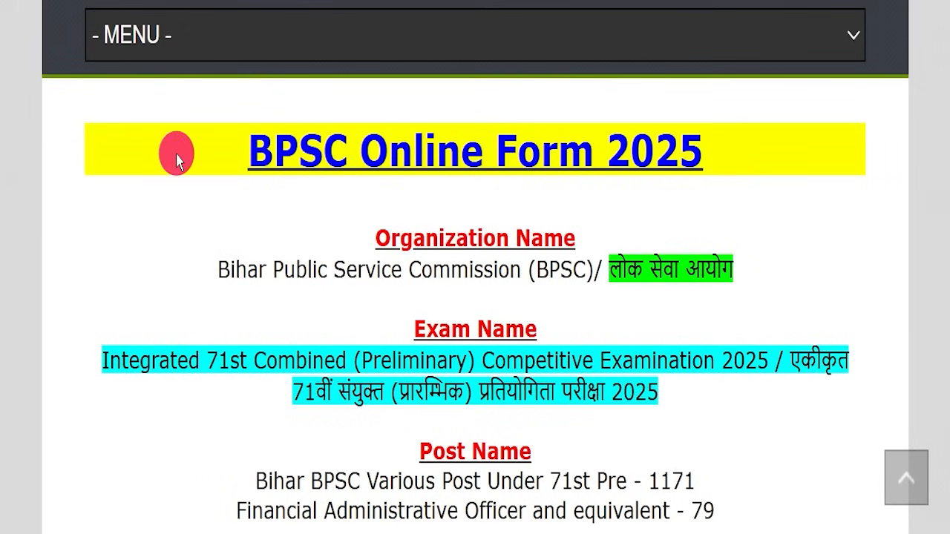
# Step: Switch to the IndSarkariNaukri article and look over its site header, BPSC Recruitment introduction and BPSC Online Form 2025 heading
pyautogui.moveTo(138, 141); pyautogui.dragTo(730, 161)
pyautogui.click(728, 182)
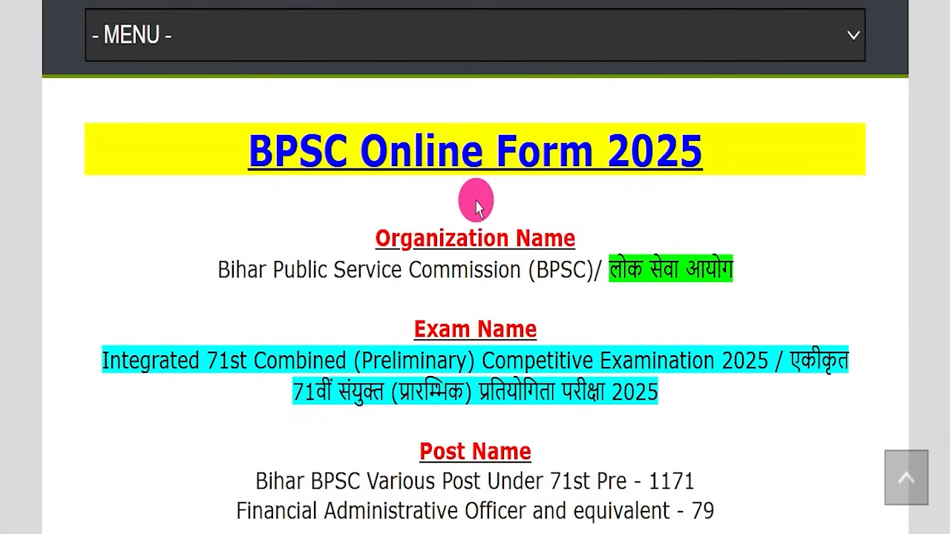
pyautogui.scroll(10, 475, 197)
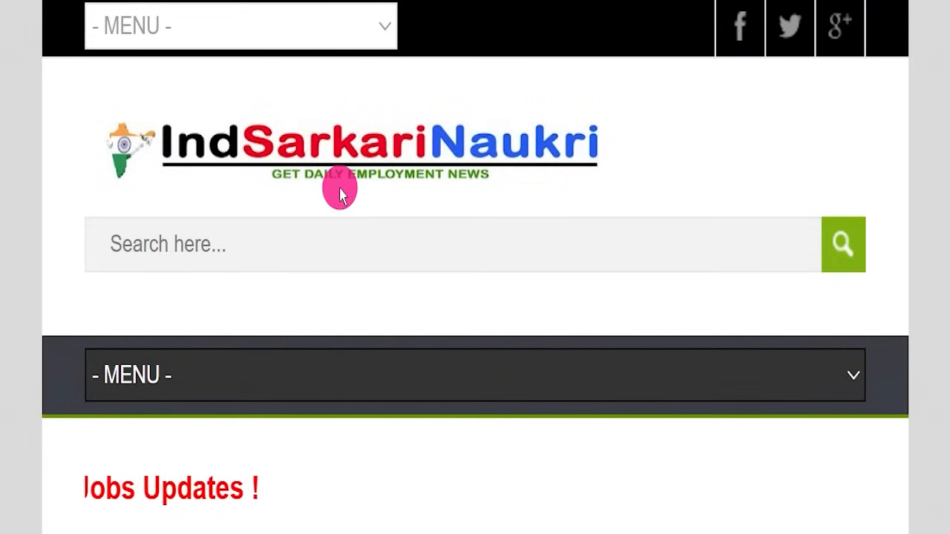
pyautogui.scroll(-7, 341, 208)
pyautogui.scroll(-5, 348, 221)
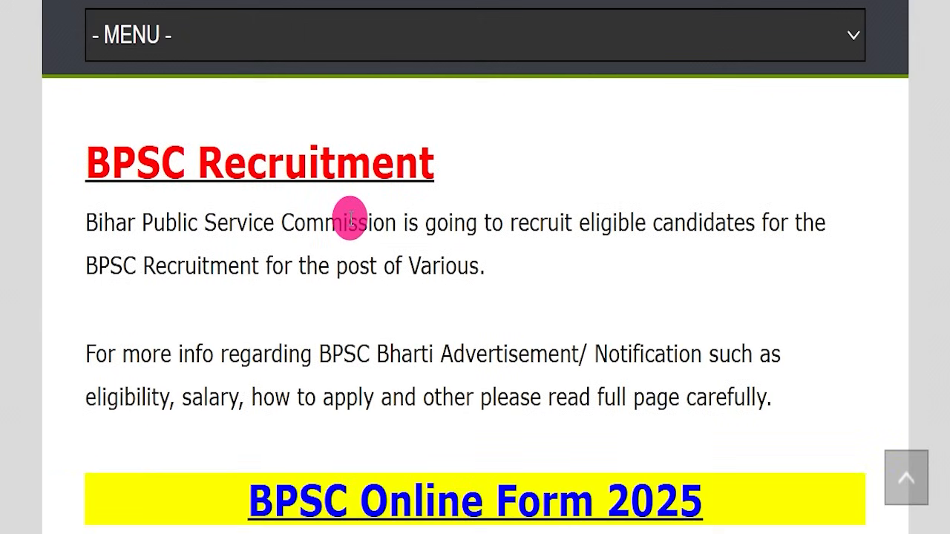
pyautogui.scroll(-1, 351, 232)
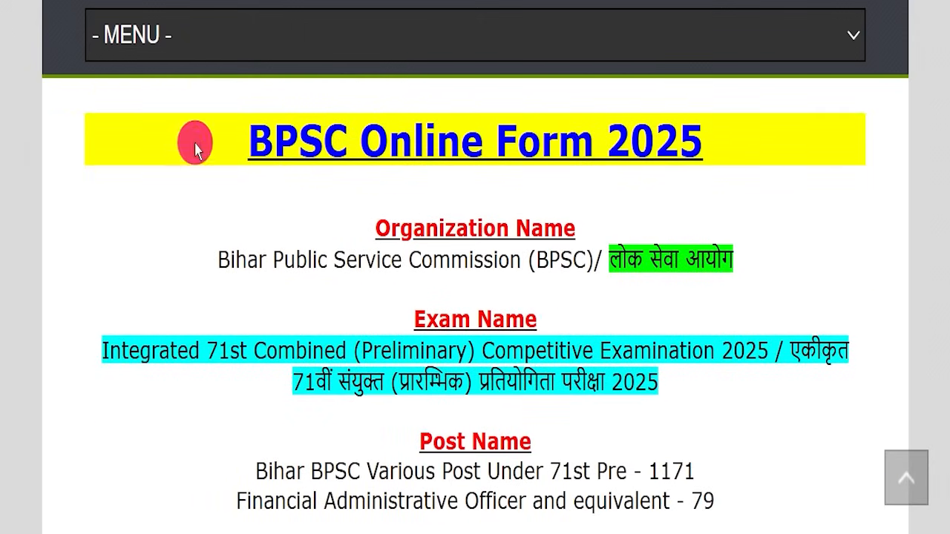
# Step: Highlight the BPSC Online Form 2025 title, the organization name and the exam name one after another
pyautogui.moveTo(155, 123); pyautogui.dragTo(758, 126)
pyautogui.click(770, 182)
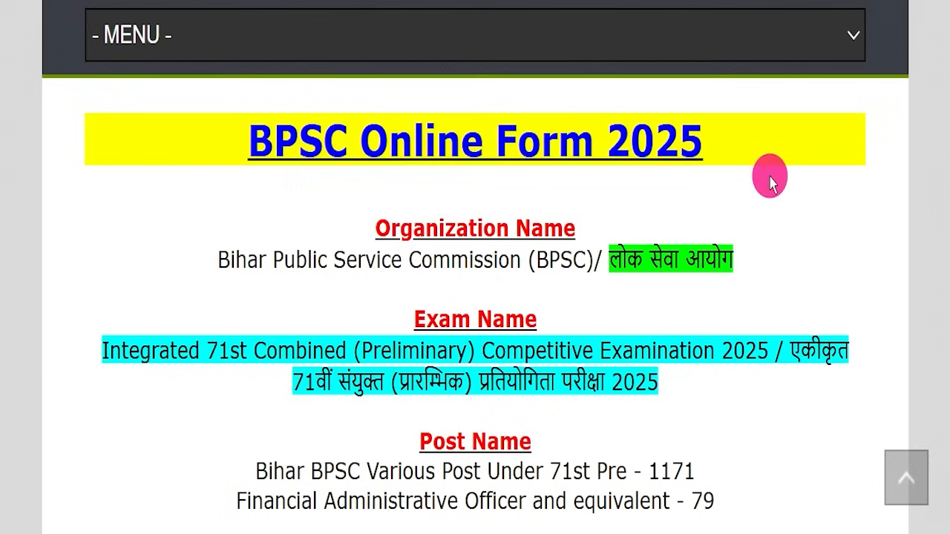
pyautogui.moveTo(170, 263); pyautogui.dragTo(780, 265)
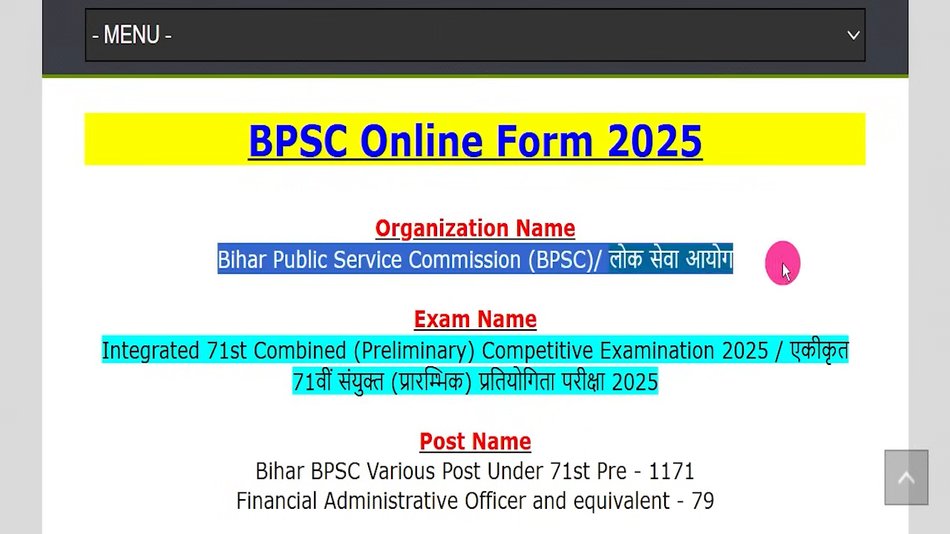
pyautogui.click(779, 265)
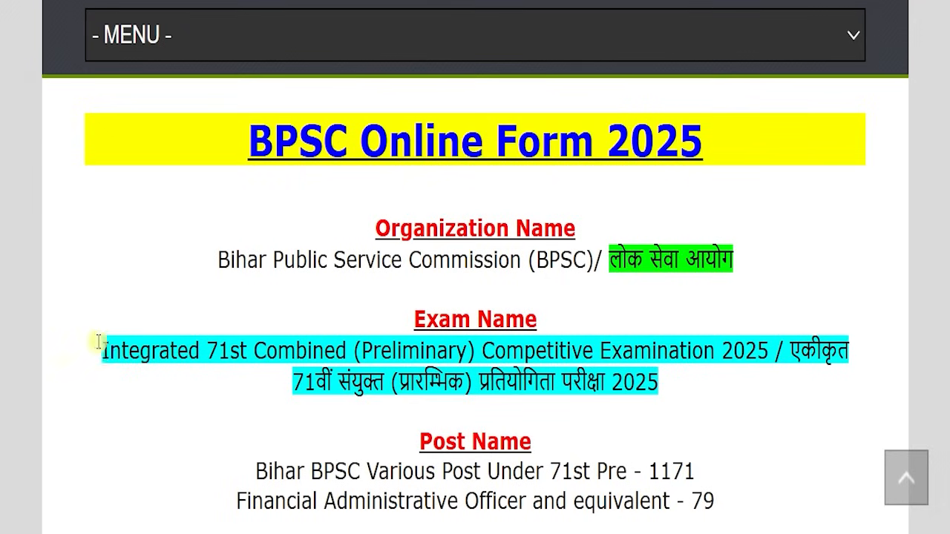
pyautogui.moveTo(99, 342); pyautogui.dragTo(677, 380)
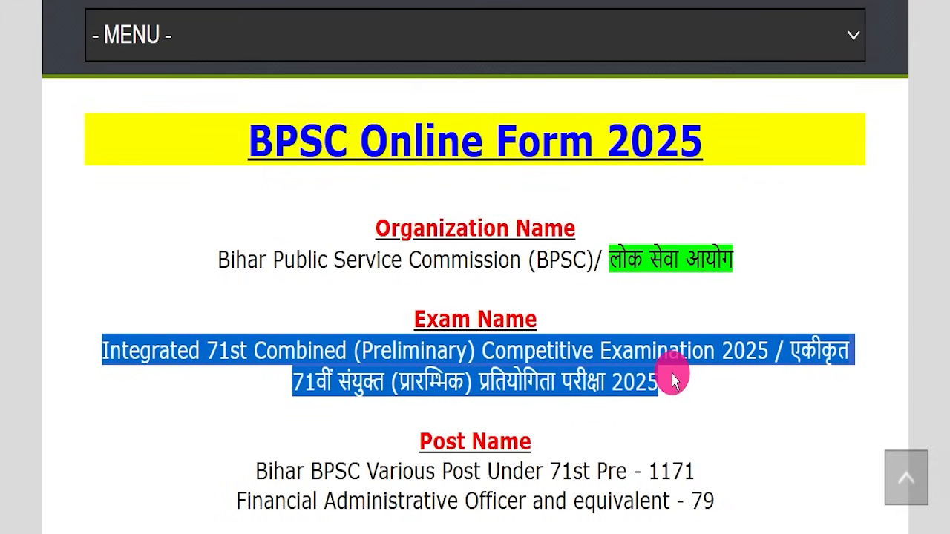
pyautogui.click(663, 397)
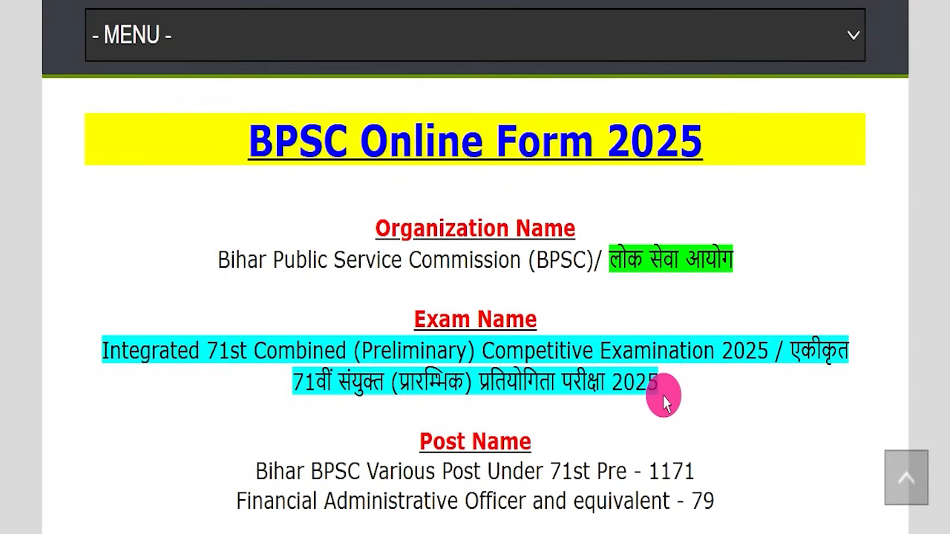
# Step: Tick both Post Name entries, underline the Financial Administrative Officer post, box the No Of Vacancies section, and clear the annotations
pyautogui.scroll(-3, 727, 335)
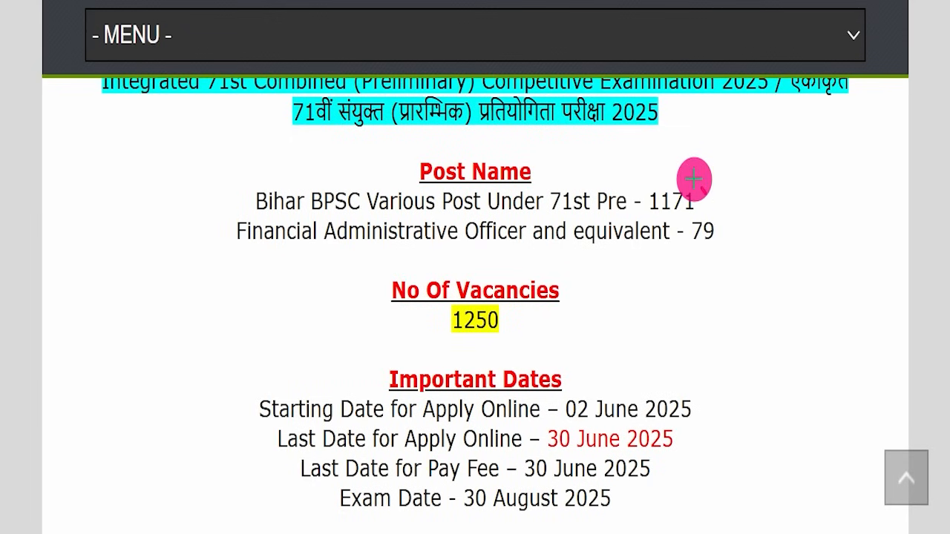
pyautogui.moveTo(694, 179); pyautogui.dragTo(796, 134)
pyautogui.moveTo(217, 238); pyautogui.dragTo(682, 236)
pyautogui.moveTo(765, 198); pyautogui.dragTo(910, 142)
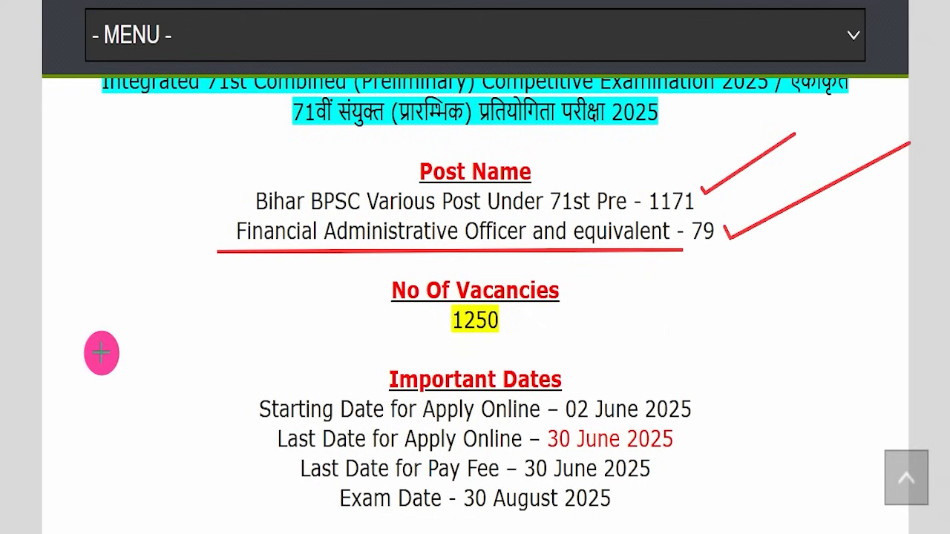
pyautogui.moveTo(371, 259); pyautogui.dragTo(589, 344)
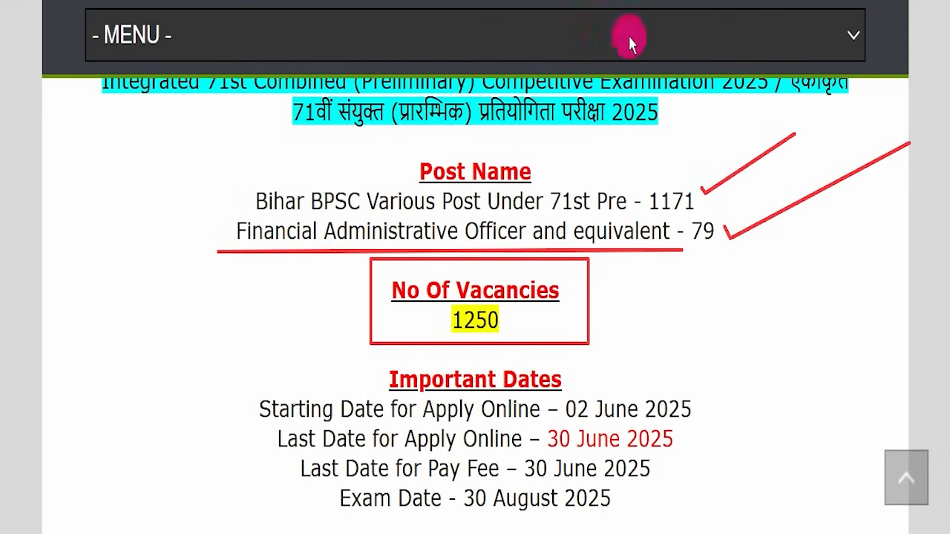
pyautogui.press('Escape')
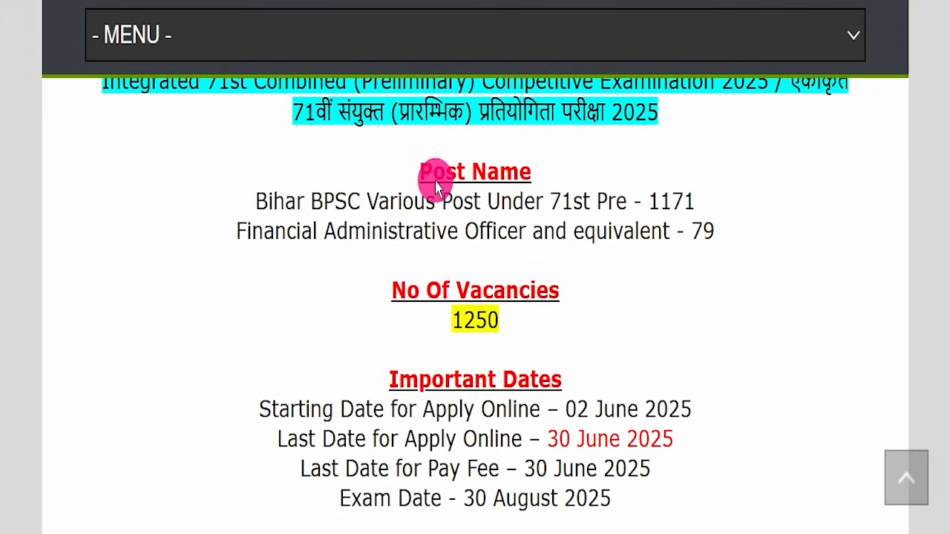
# Step: Underline and tick the last date for applying online, underline the Pay Scale levels, and clear the annotations
pyautogui.scroll(-3, 432, 200)
pyautogui.moveTo(536, 253)
pyautogui.mouseDown()
pyautogui.moveTo(670, 255)
pyautogui.moveTo(732, 187)
pyautogui.mouseUp()
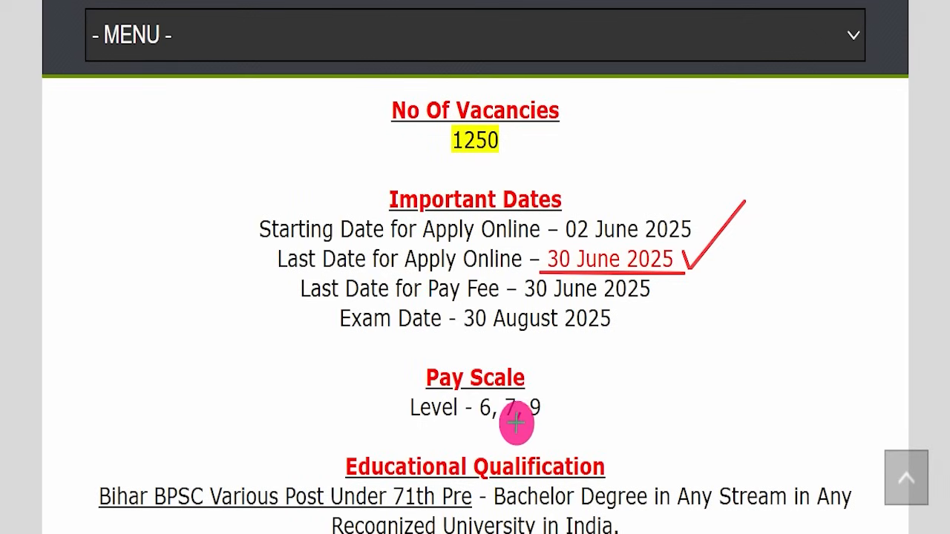
pyautogui.moveTo(402, 438); pyautogui.dragTo(525, 429)
pyautogui.moveTo(608, 412); pyautogui.dragTo(620, 425)
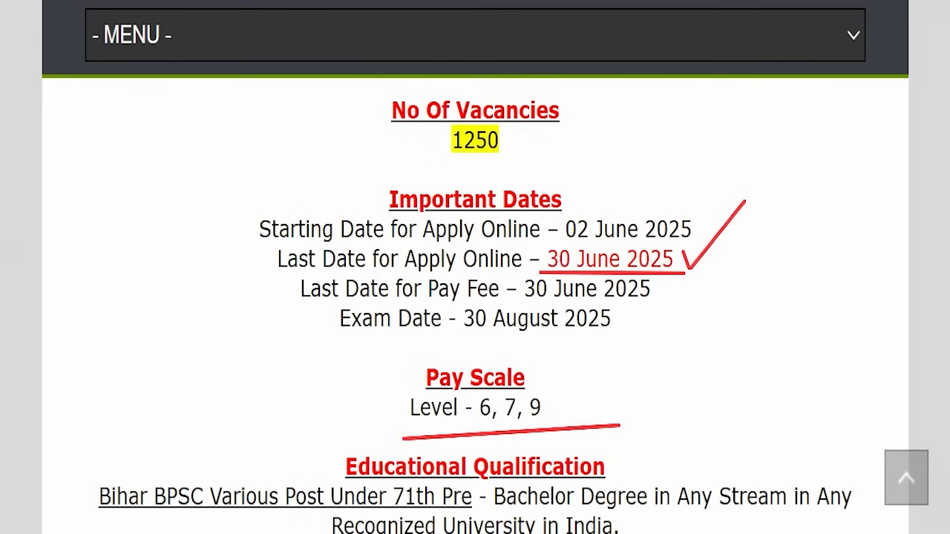
pyautogui.press('Escape')
# Step: Underline the bachelor degree requirement, the Financial Administrative Officer post and its required subjects under Educational Qualification
pyautogui.scroll(-5, 660, 312)
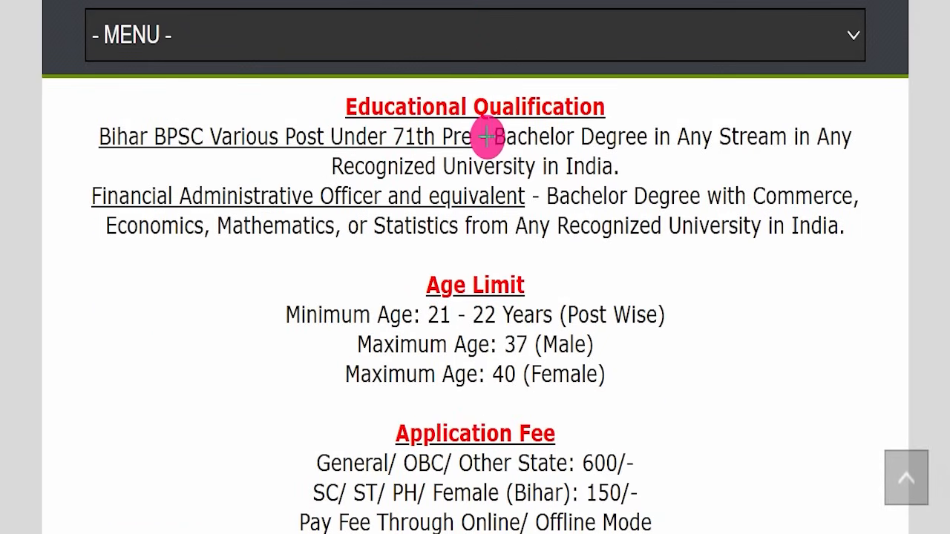
pyautogui.moveTo(515, 149); pyautogui.dragTo(711, 150)
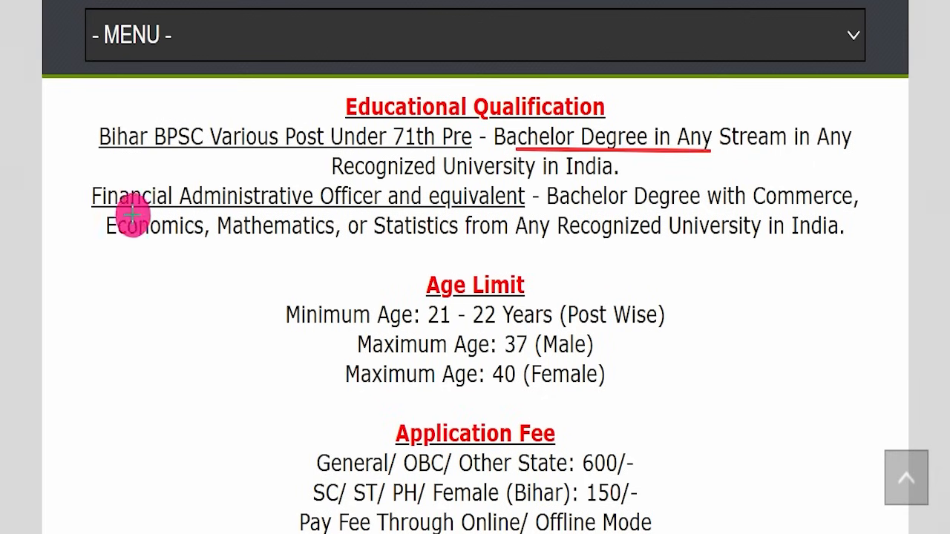
pyautogui.moveTo(85, 196); pyautogui.dragTo(384, 196)
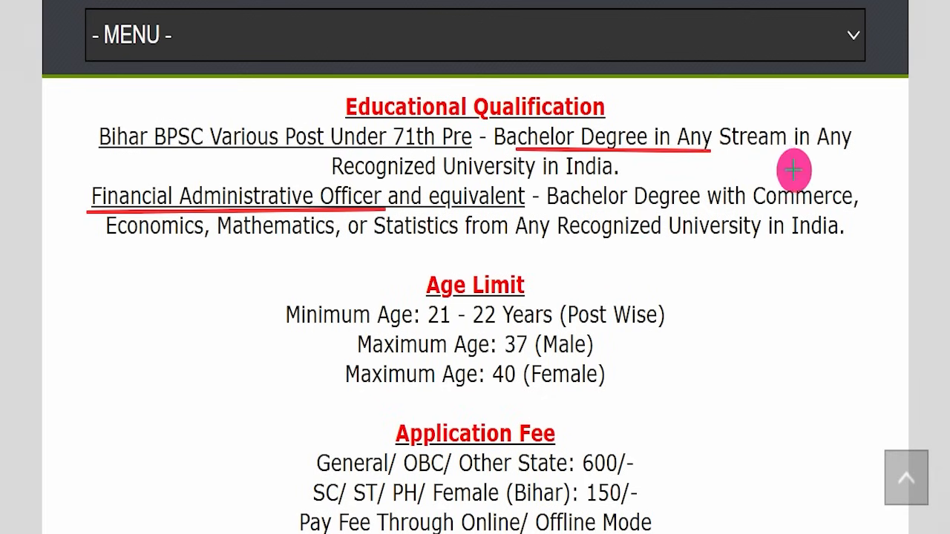
pyautogui.moveTo(98, 229); pyautogui.dragTo(202, 220)
pyautogui.moveTo(265, 232); pyautogui.dragTo(334, 232)
pyautogui.moveTo(398, 241); pyautogui.dragTo(496, 241)
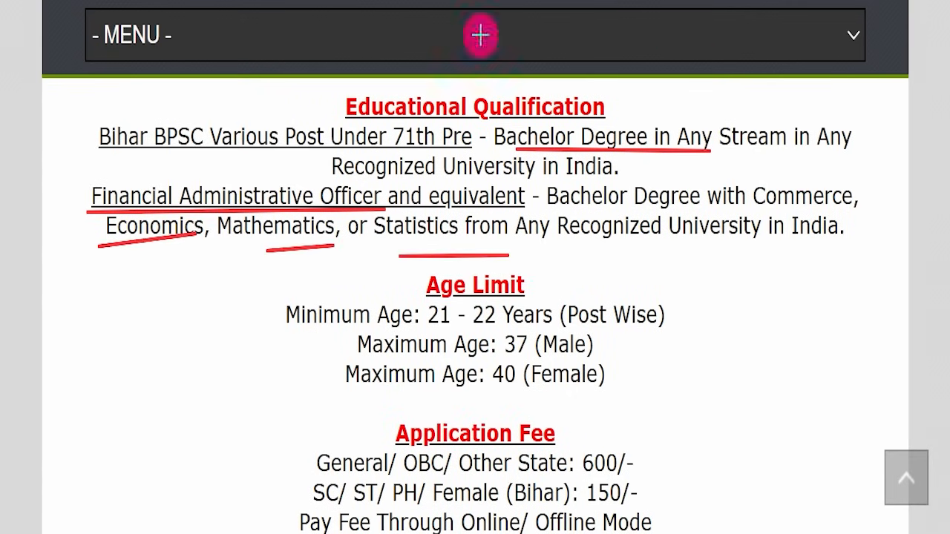
# Step: Tick the minimum age and the male and female maximum ages under Age Limit, and clear all annotations
pyautogui.moveTo(253, 295); pyautogui.dragTo(304, 261)
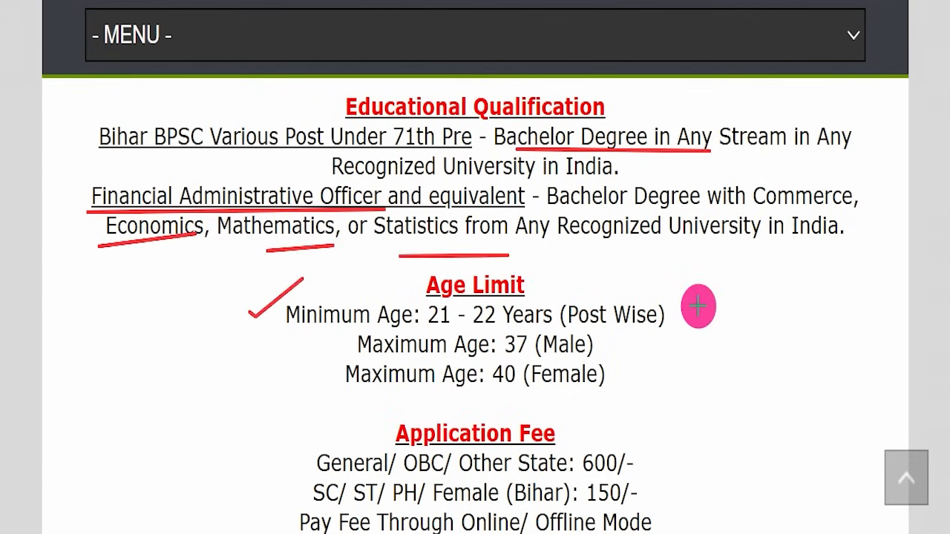
pyautogui.moveTo(673, 291); pyautogui.dragTo(743, 242)
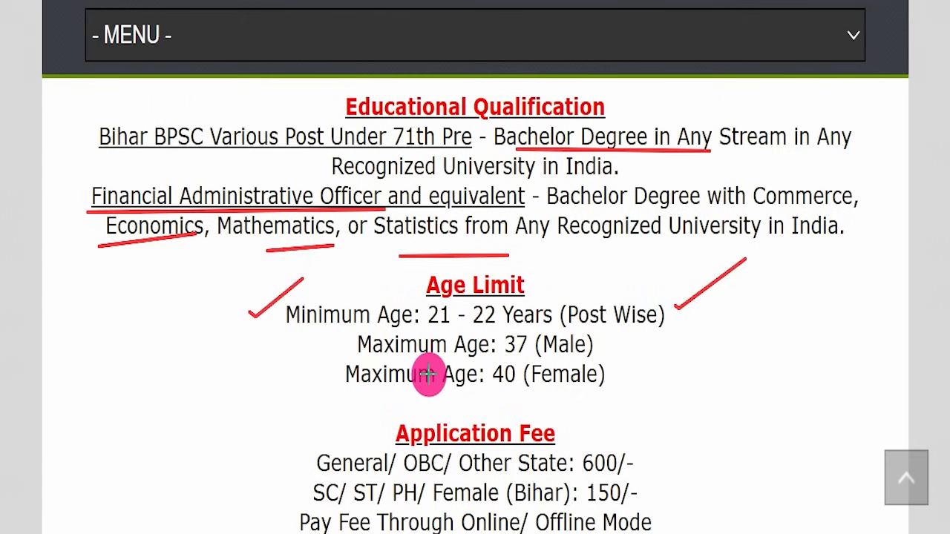
pyautogui.moveTo(337, 336); pyautogui.dragTo(361, 327)
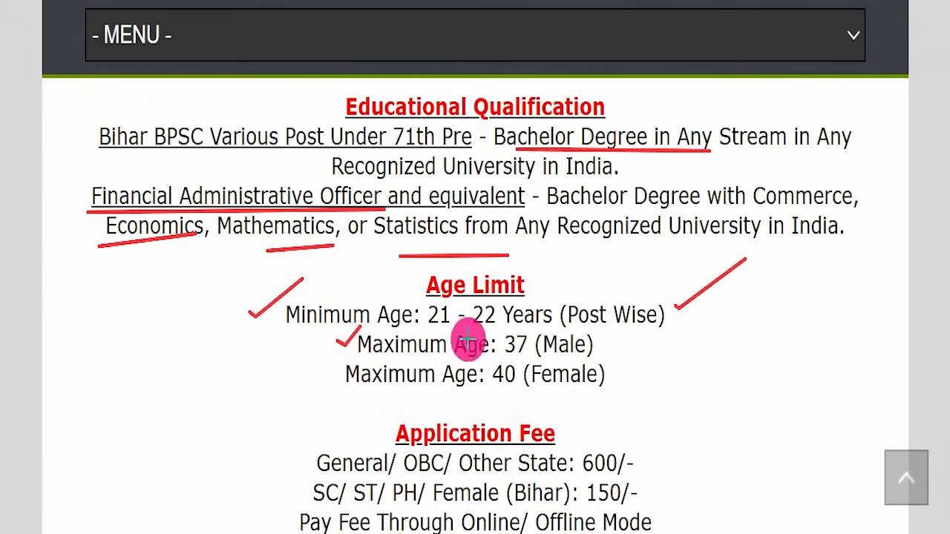
pyautogui.moveTo(612, 341); pyautogui.dragTo(653, 329)
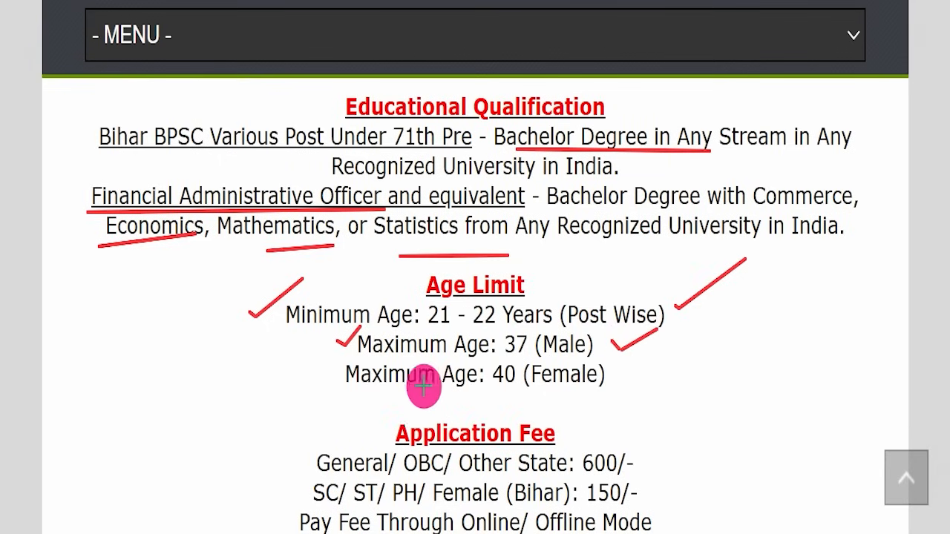
pyautogui.moveTo(454, 397)
pyautogui.mouseDown()
pyautogui.moveTo(649, 387)
pyautogui.moveTo(770, 291)
pyautogui.mouseUp()
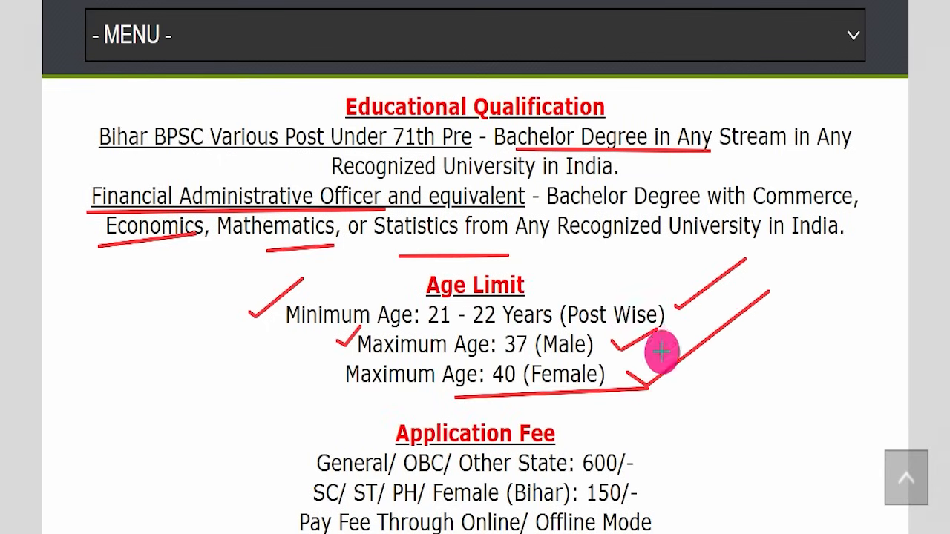
pyautogui.press('Escape')
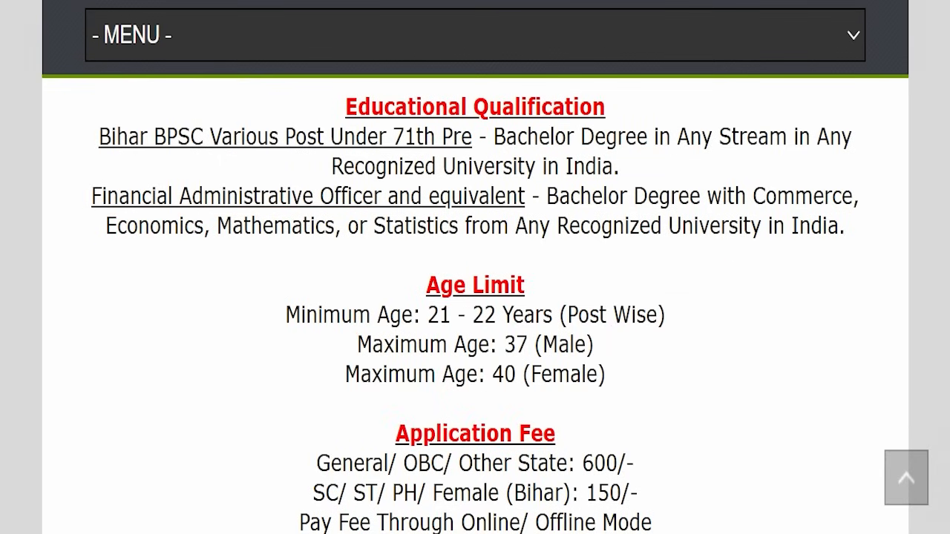
# Step: Highlight the Application Fee amounts for the candidate categories and the online/offline payment mode
pyautogui.scroll(-3, 510, 202)
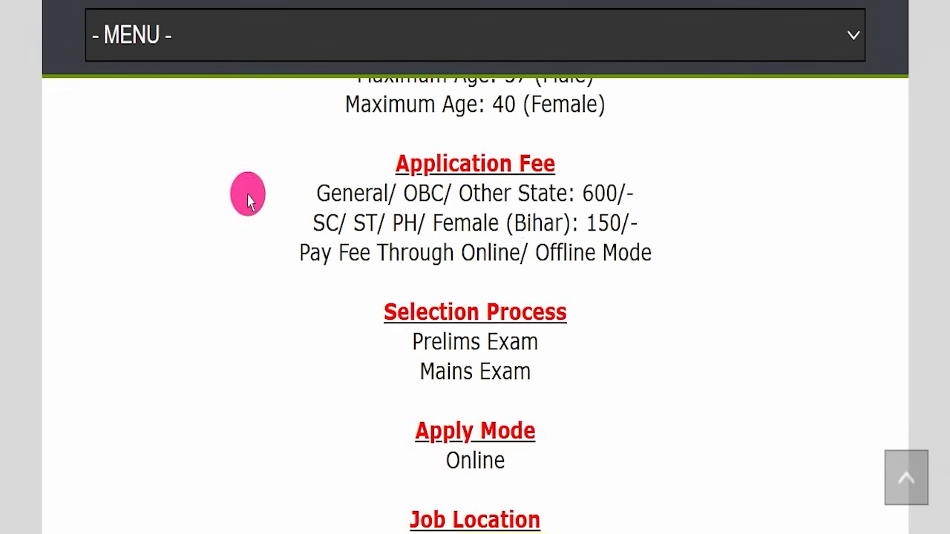
pyautogui.moveTo(556, 170); pyautogui.dragTo(669, 182)
pyautogui.moveTo(304, 223); pyautogui.dragTo(639, 223)
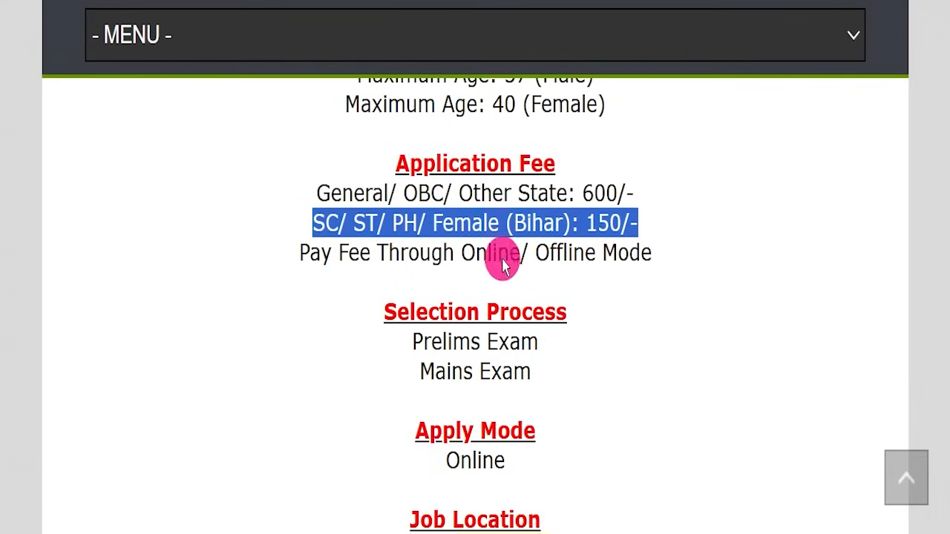
pyautogui.moveTo(459, 249); pyautogui.dragTo(676, 246)
pyautogui.click(626, 268)
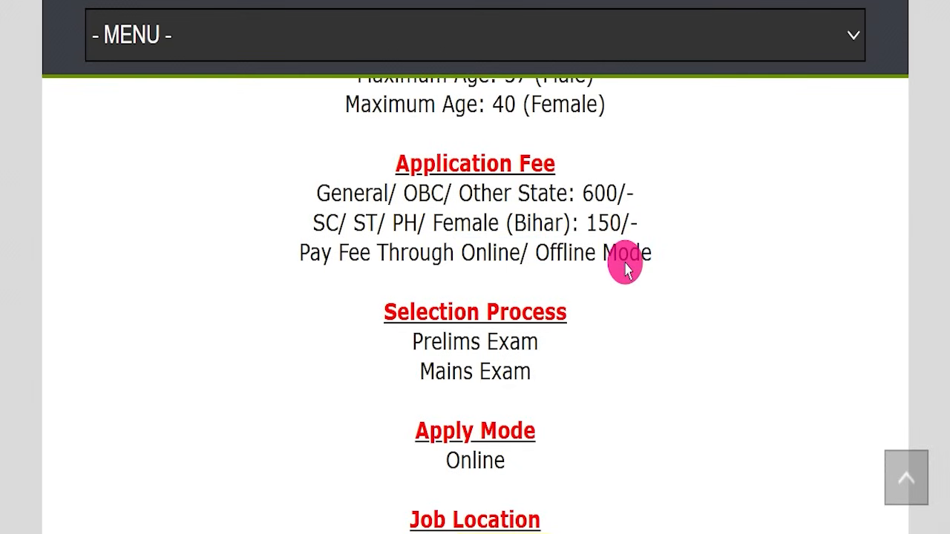
# Step: Highlight Prelims Exam and Mains Exam under Selection Process
pyautogui.moveTo(332, 345); pyautogui.dragTo(606, 341)
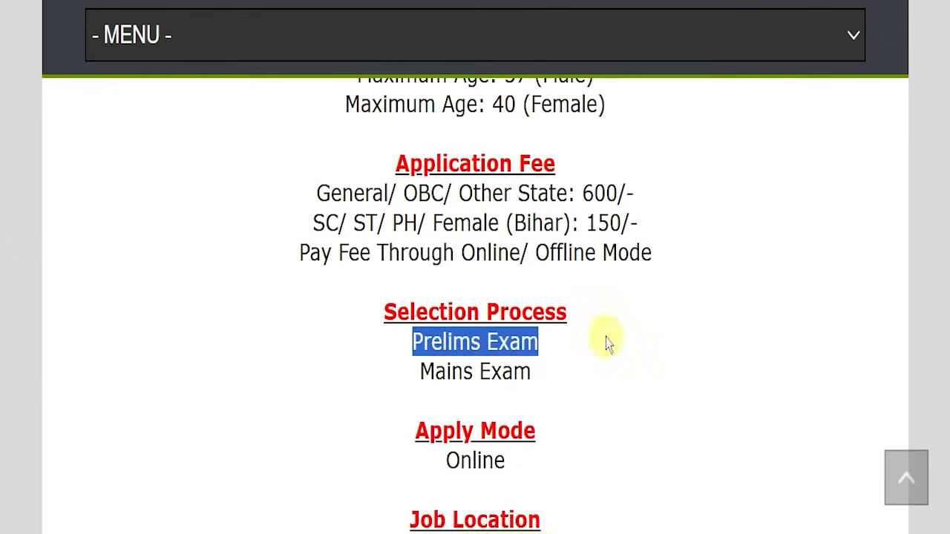
pyautogui.moveTo(356, 373); pyautogui.dragTo(575, 367)
pyautogui.scroll(-2, 575, 368)
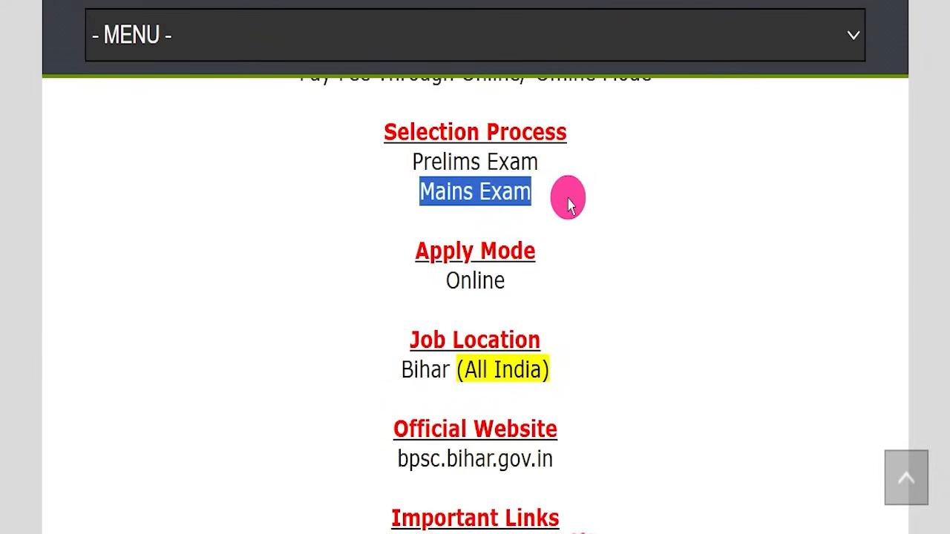
# Step: Highlight the Online apply mode and the All India job location, and bring the Important Links into view
pyautogui.moveTo(398, 281); pyautogui.dragTo(589, 281)
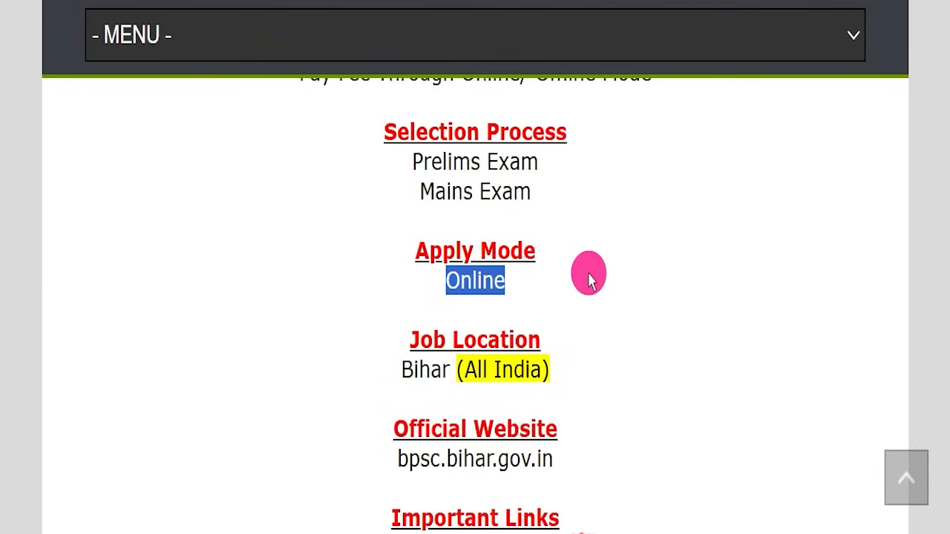
pyautogui.moveTo(364, 364); pyautogui.dragTo(609, 369)
pyautogui.scroll(-2, 631, 348)
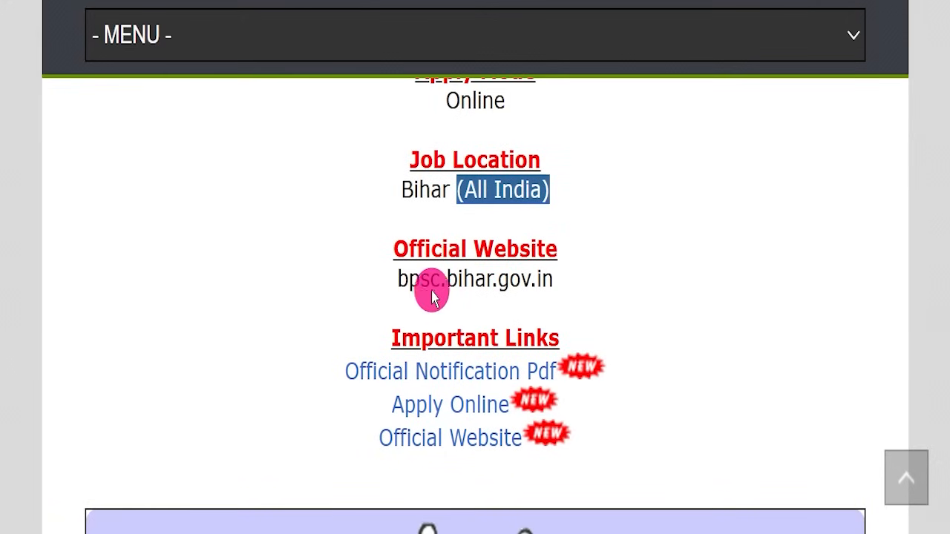
# Step: Mark the Official Website address bpsc.bihar.gov.in and the entries under Important Links on the recruitment page
pyautogui.moveTo(396, 279); pyautogui.dragTo(577, 272)
pyautogui.click(593, 278)
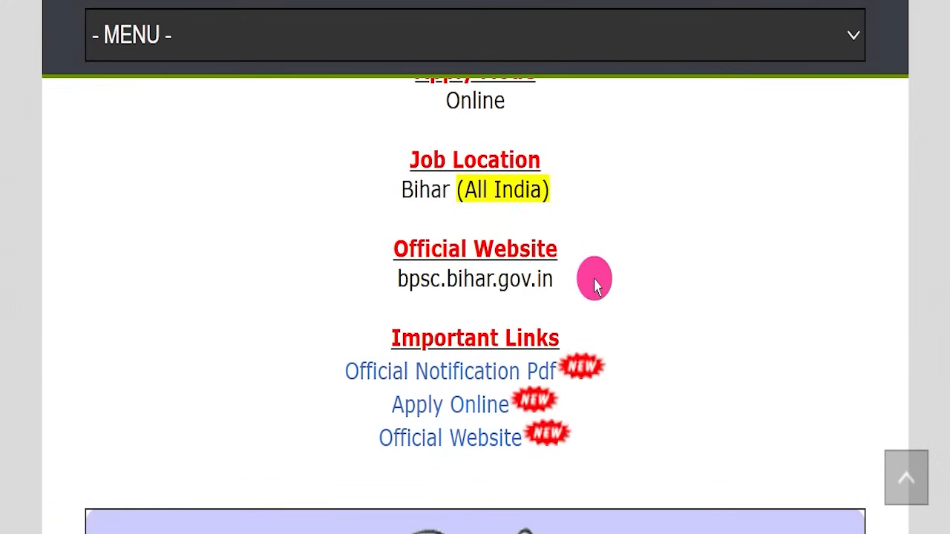
pyautogui.moveTo(359, 228); pyautogui.dragTo(598, 277)
pyautogui.click(601, 278)
pyautogui.moveTo(316, 321); pyautogui.dragTo(638, 433)
pyautogui.click(706, 344)
# Step: Open the Official Notification Pdf and examine its post-wise vacancy tables and the educational qualification section
pyautogui.doubleClick(513, 335)
pyautogui.tripleClick(556, 362)
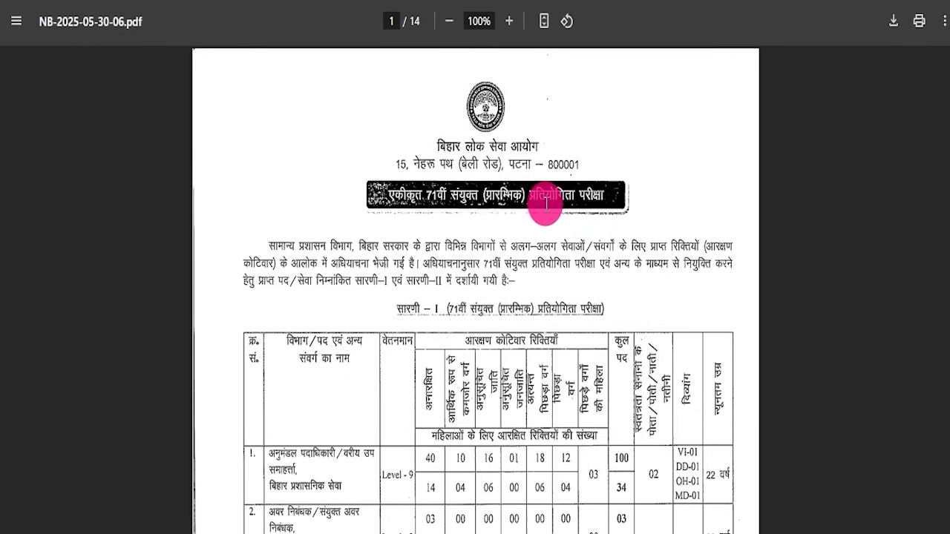
pyautogui.scroll(-3, 519, 223)
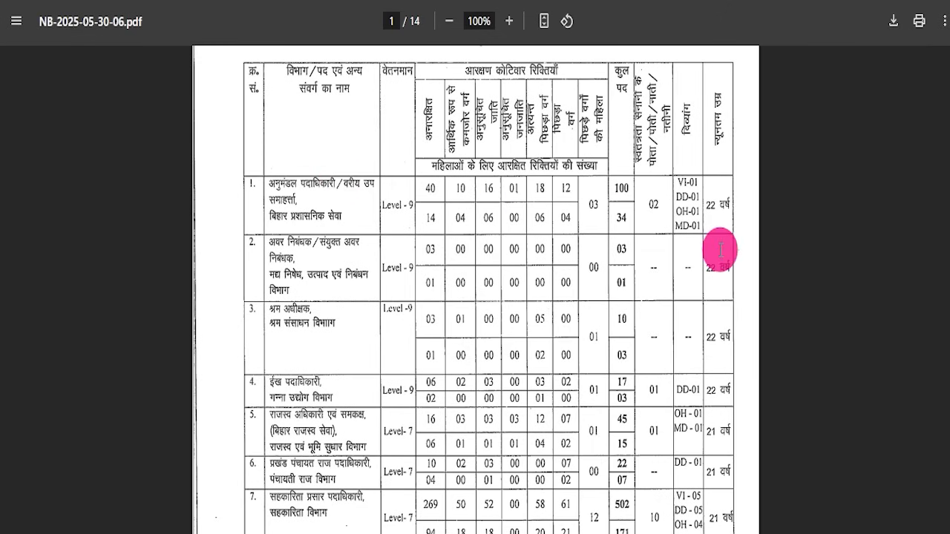
pyautogui.scroll(-5, 556, 296)
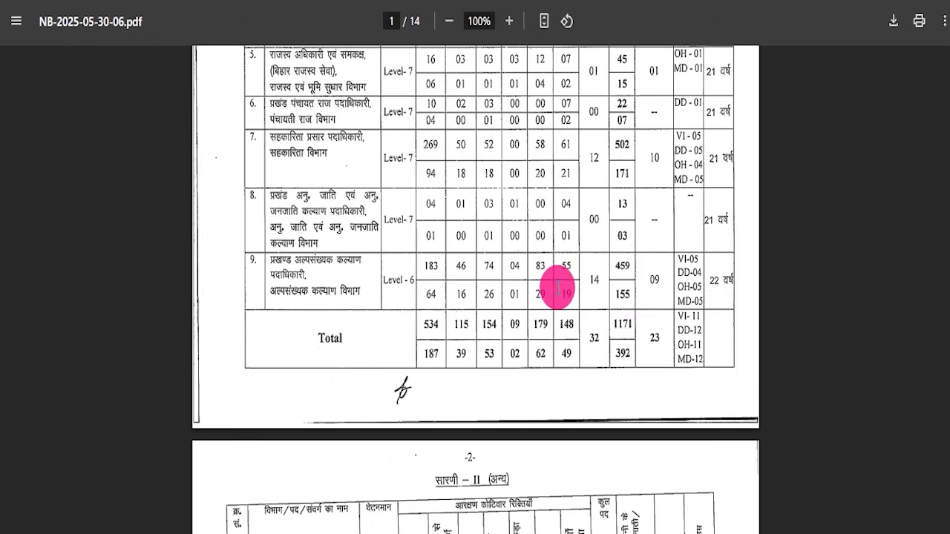
pyautogui.scroll(-8, 568, 278)
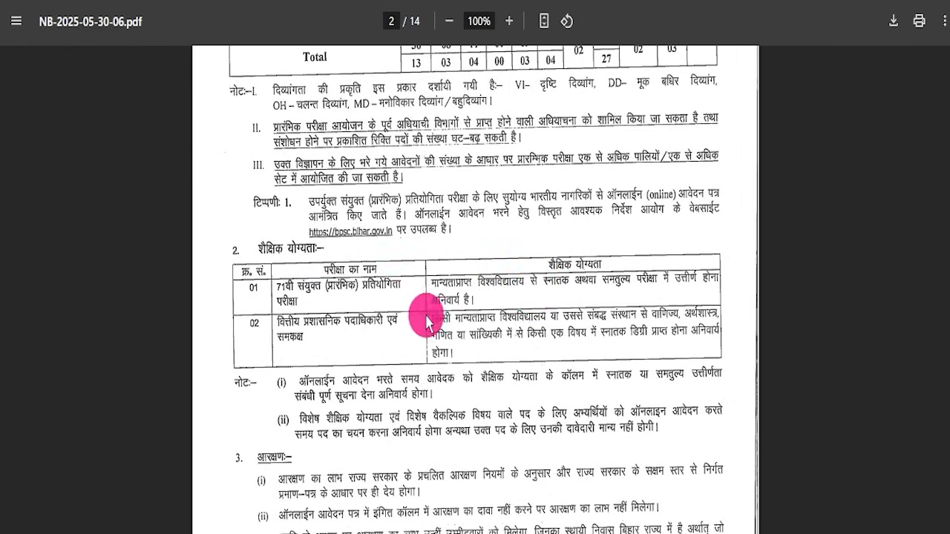
# Step: Examine the reservation categories, age limit, fees, exam subjects and personality test rules on pages 3 to 7
pyautogui.scroll(-15, 439, 314)
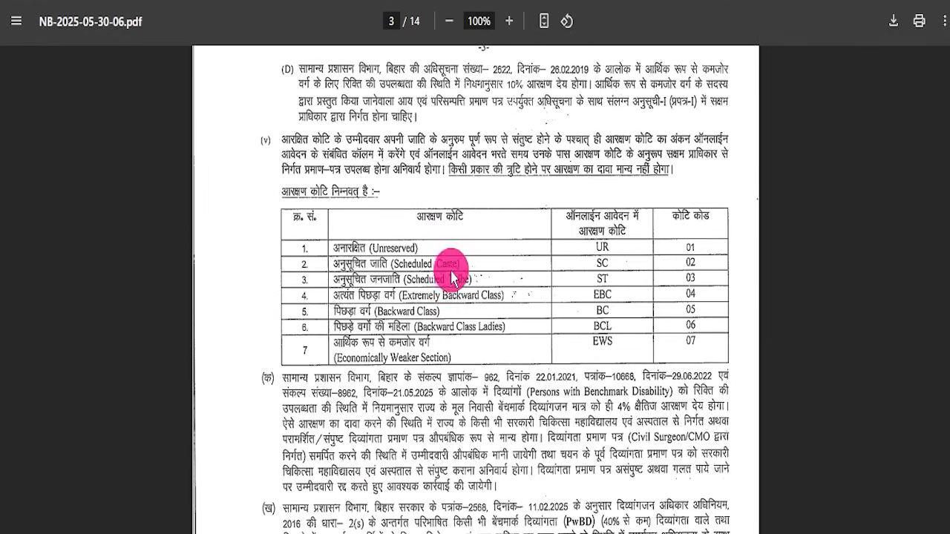
pyautogui.scroll(-12, 441, 307)
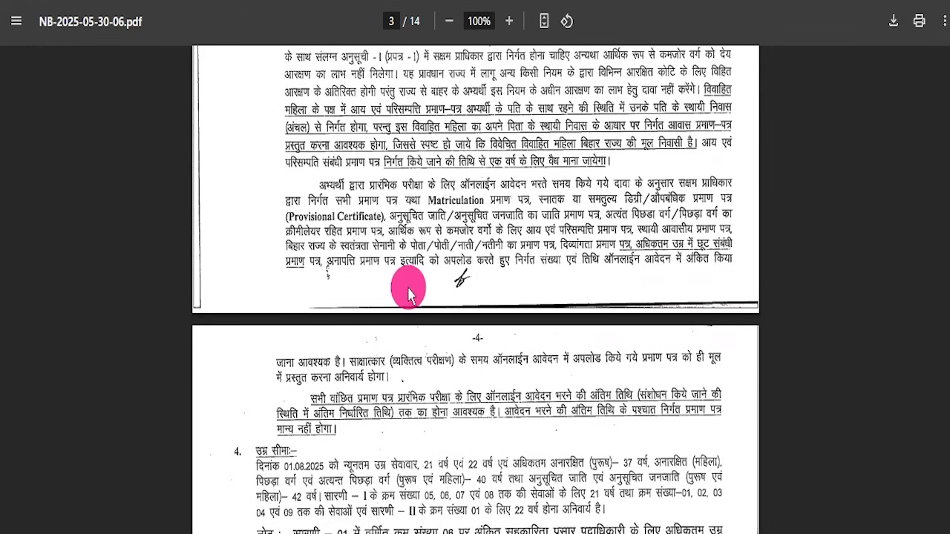
pyautogui.scroll(-15, 406, 297)
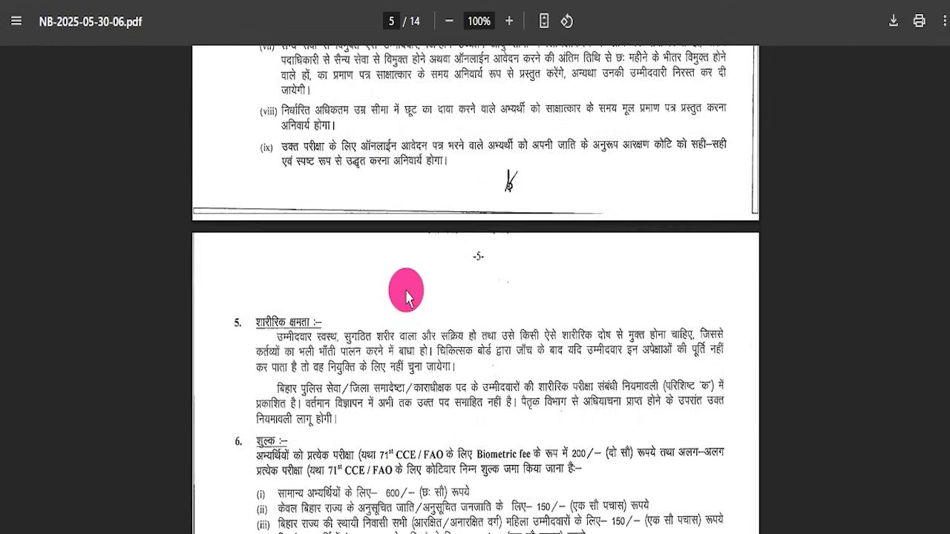
pyautogui.scroll(-10, 410, 298)
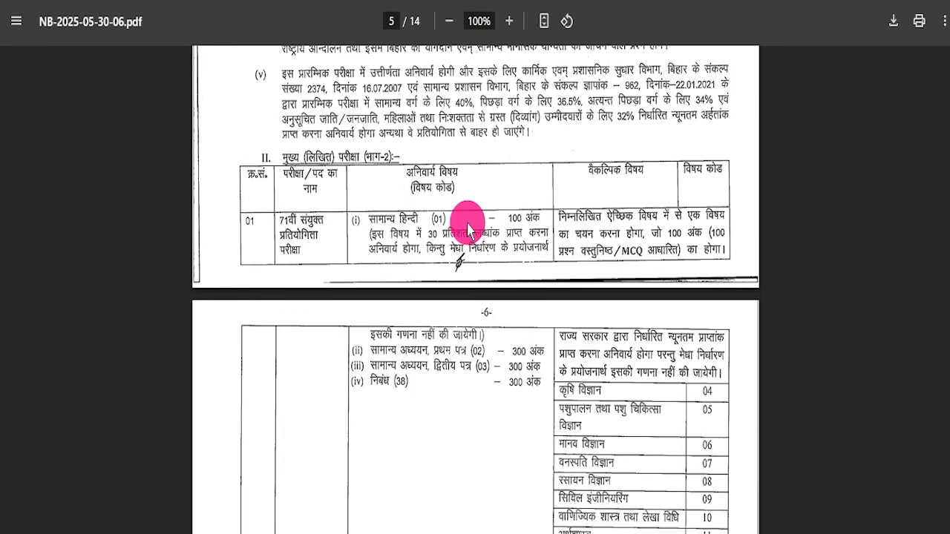
pyautogui.scroll(4, 412, 282)
pyautogui.scroll(-8, 467, 277)
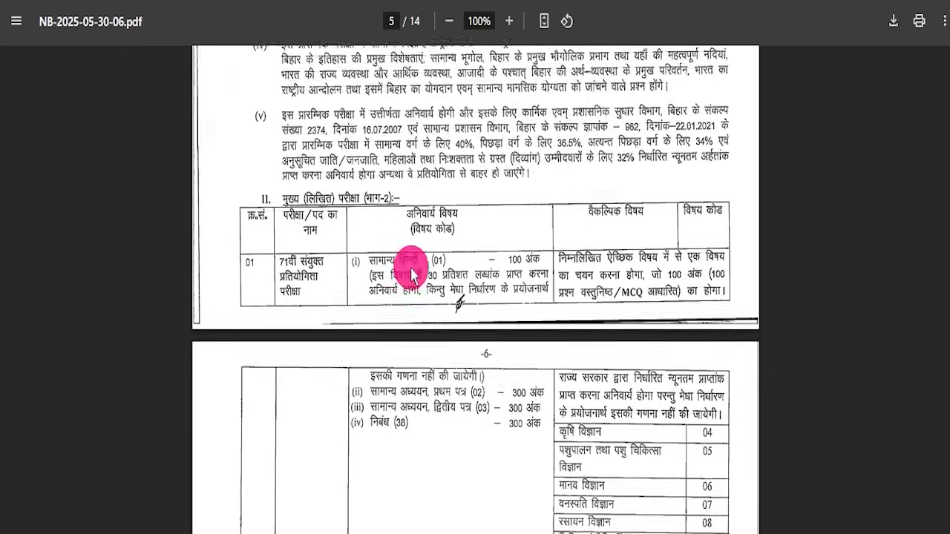
pyautogui.scroll(-10, 396, 250)
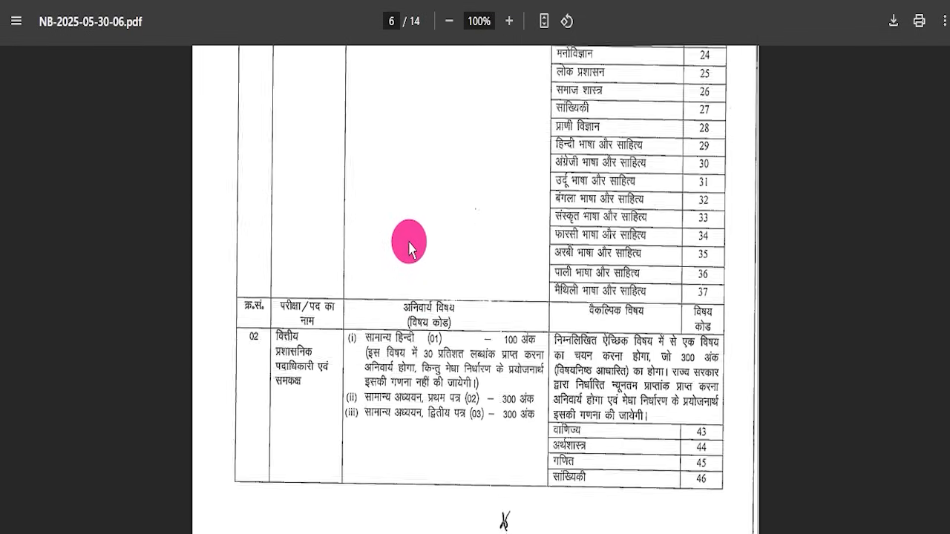
pyautogui.scroll(-6, 434, 280)
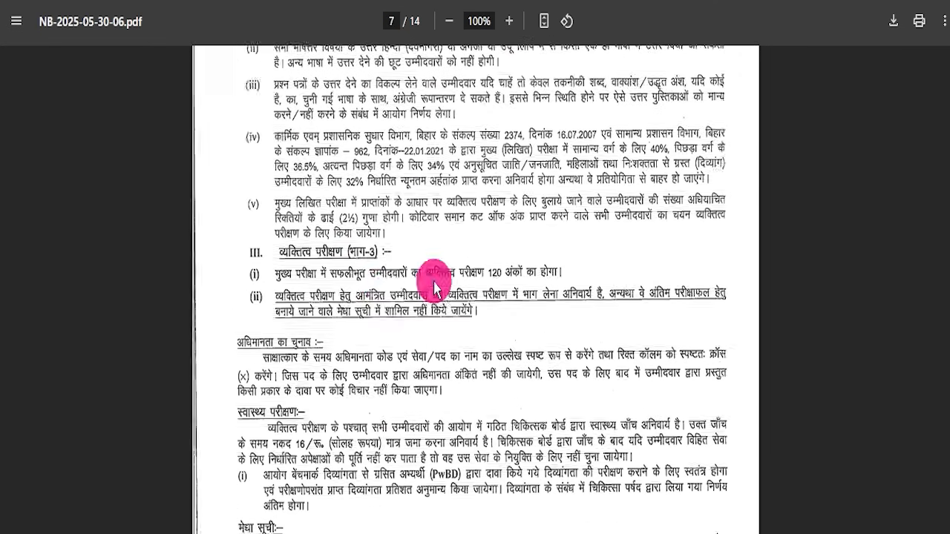
# Step: Examine the online application dates and the One Time Registration, DigiLocker and profile creation instructions on pages 8 and 9
pyautogui.scroll(-6, 360, 257)
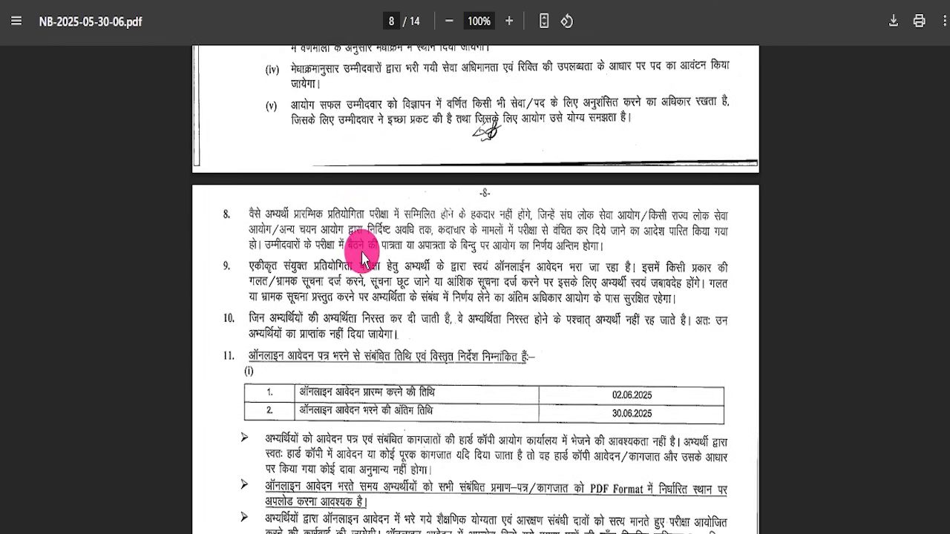
pyautogui.scroll(-4, 363, 258)
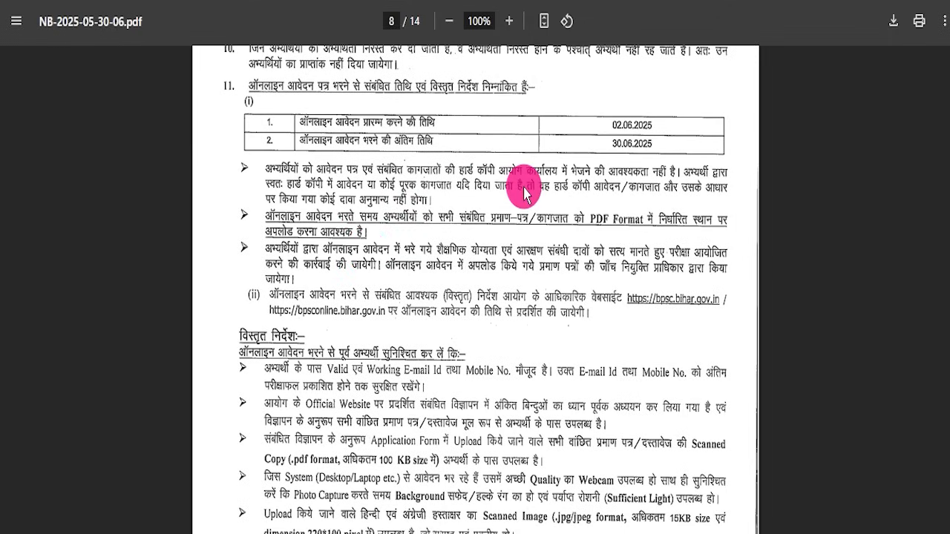
pyautogui.scroll(-3, 494, 253)
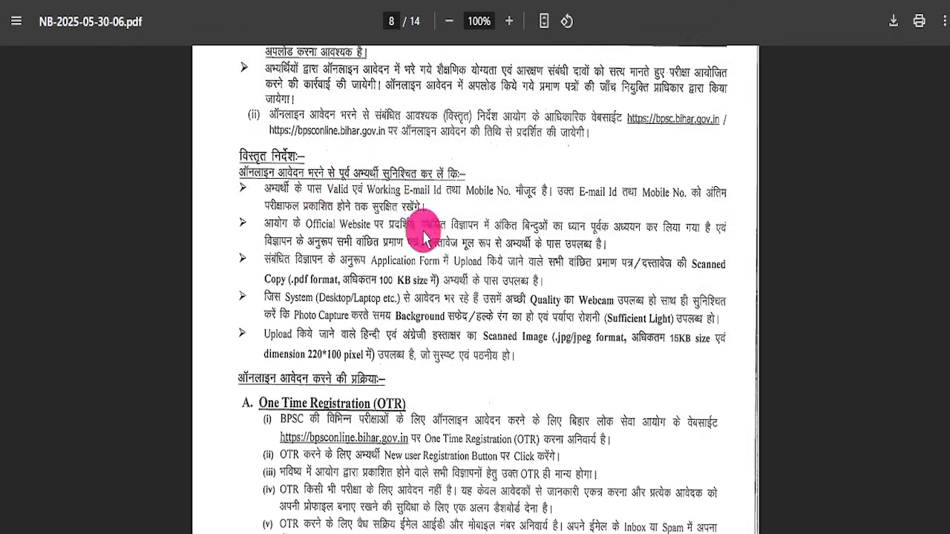
pyautogui.scroll(-5, 341, 226)
pyautogui.scroll(3, 328, 218)
pyautogui.scroll(-6, 324, 255)
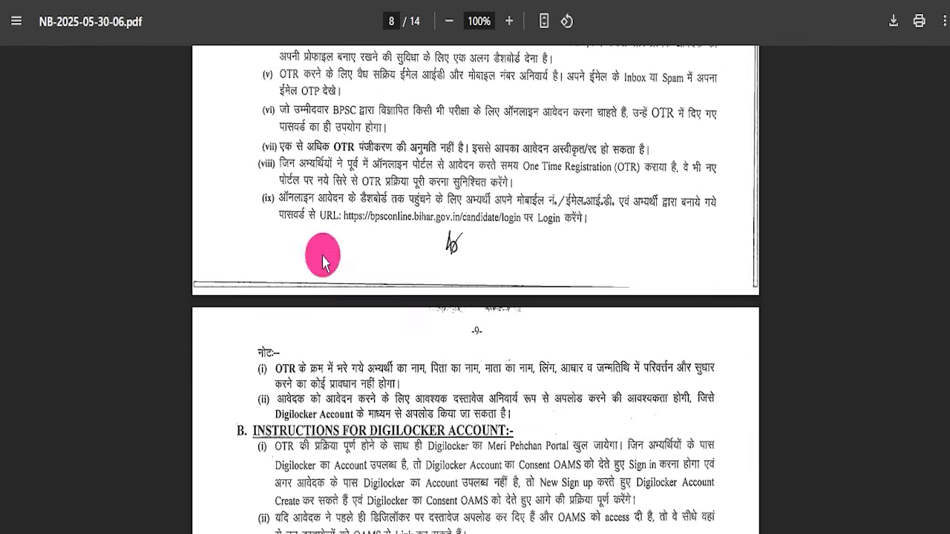
pyautogui.scroll(-2, 348, 294)
pyautogui.scroll(1, 371, 227)
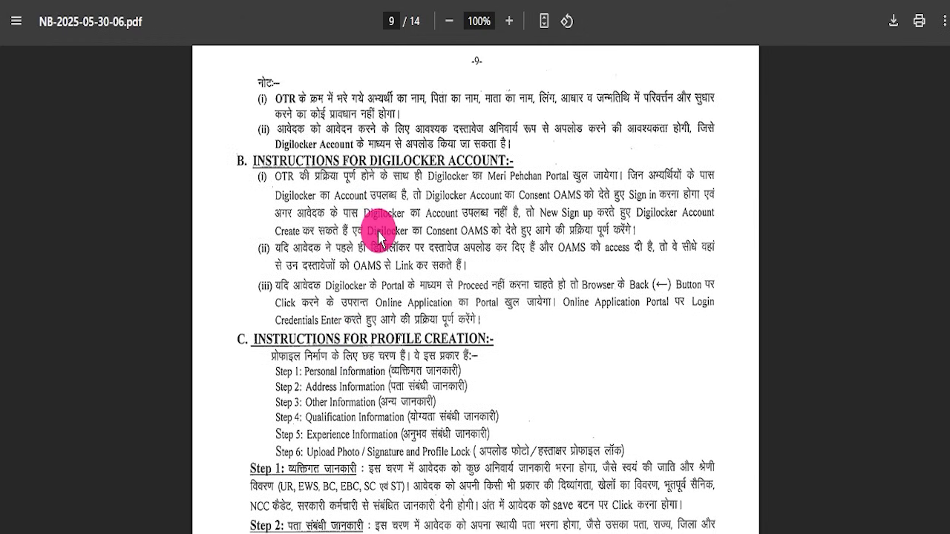
pyautogui.scroll(-3, 383, 245)
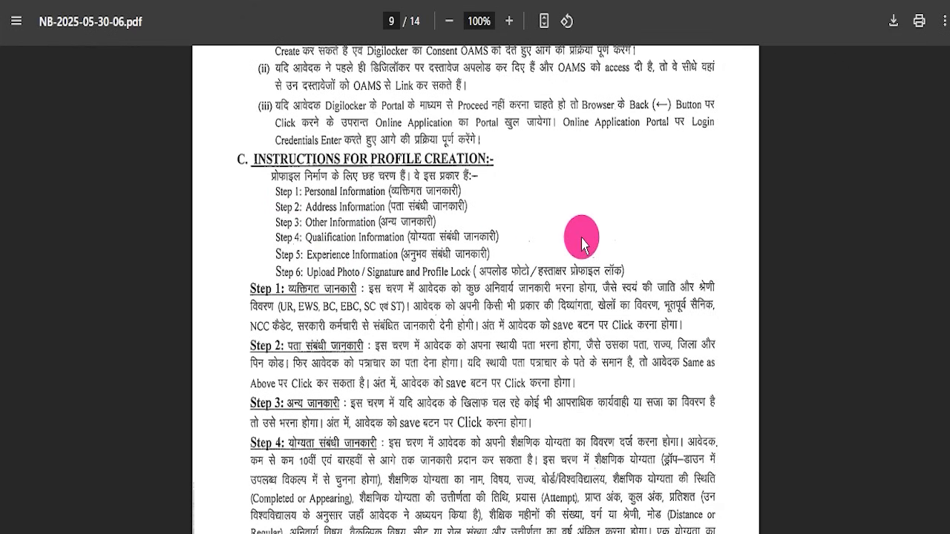
# Step: Examine the new application, My Account and physical measurement sections of the notification, and return to its first page
pyautogui.scroll(-3, 406, 225)
pyautogui.scroll(-10, 405, 224)
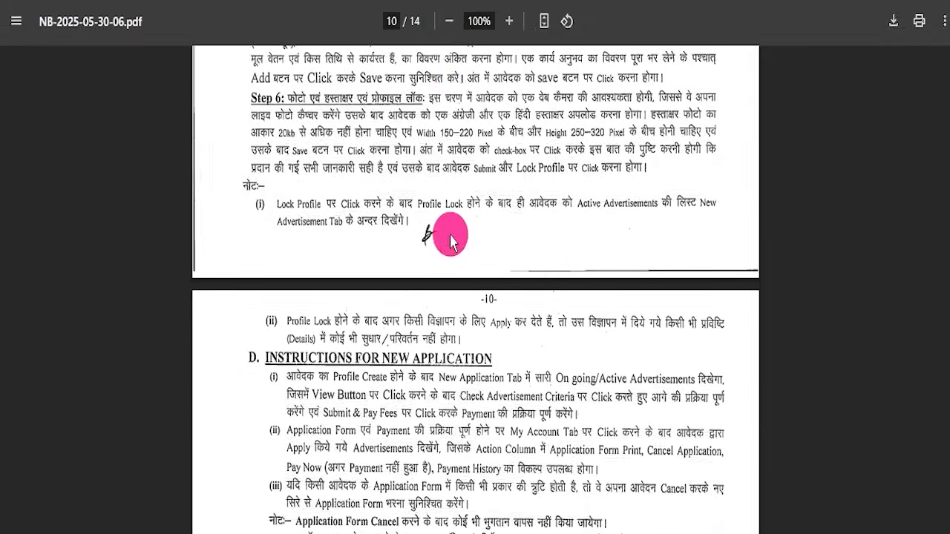
pyautogui.scroll(-12, 455, 250)
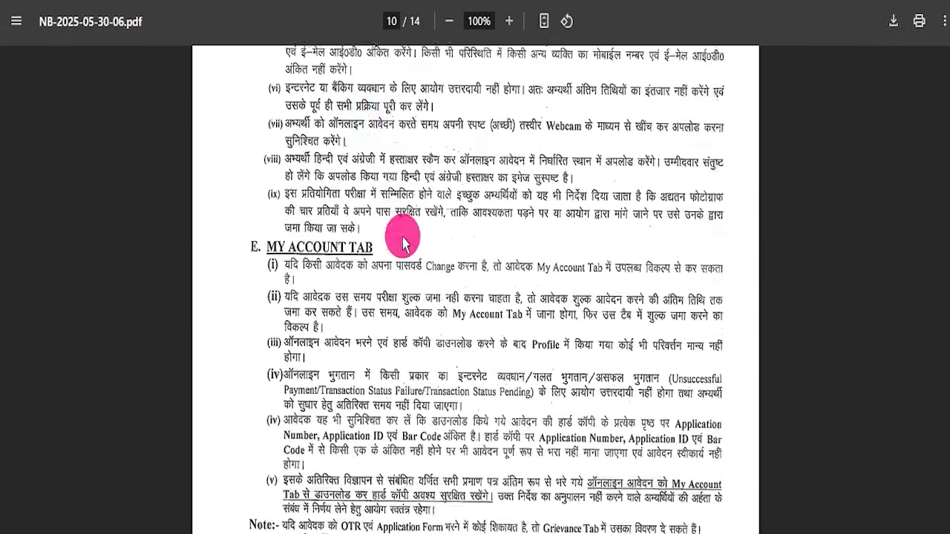
pyautogui.scroll(-15, 406, 264)
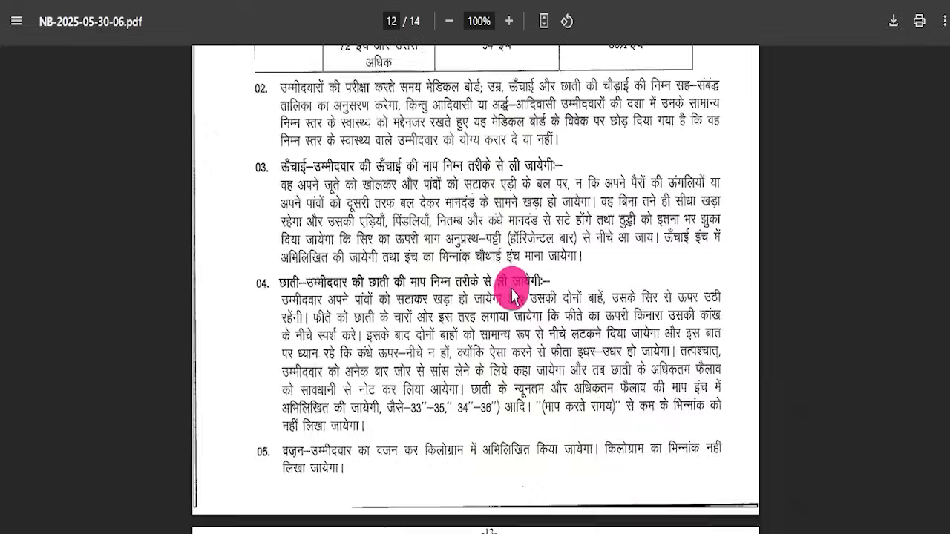
pyautogui.scroll(-20, 567, 305)
pyautogui.scroll(18, 564, 306)
pyautogui.scroll(20, 558, 305)
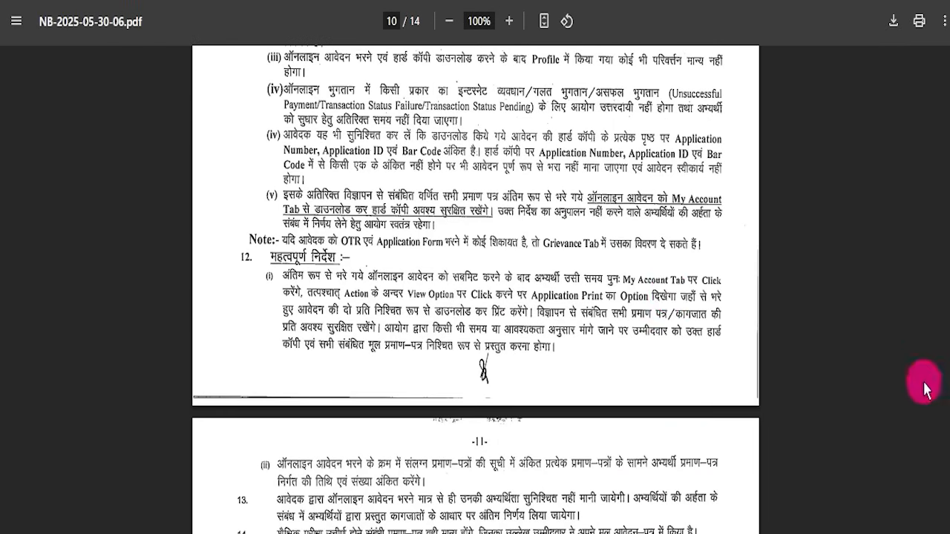
pyautogui.scroll(8, 944, 375)
pyautogui.scroll(20, 944, 132)
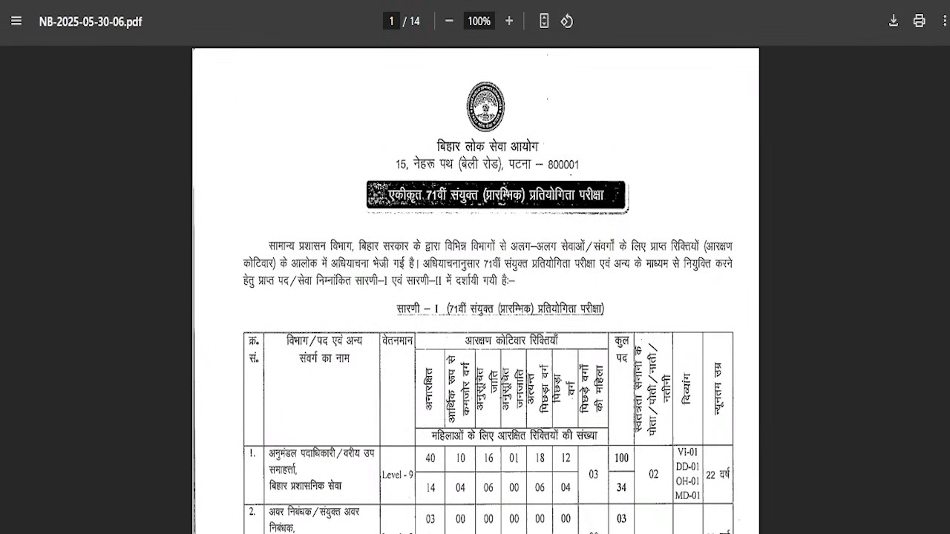
# Step: Return to the recruitment page and open the BPSC online application portal through its Apply Online link
pyautogui.click(178, 2)
pyautogui.moveTo(387, 399); pyautogui.dragTo(500, 388)
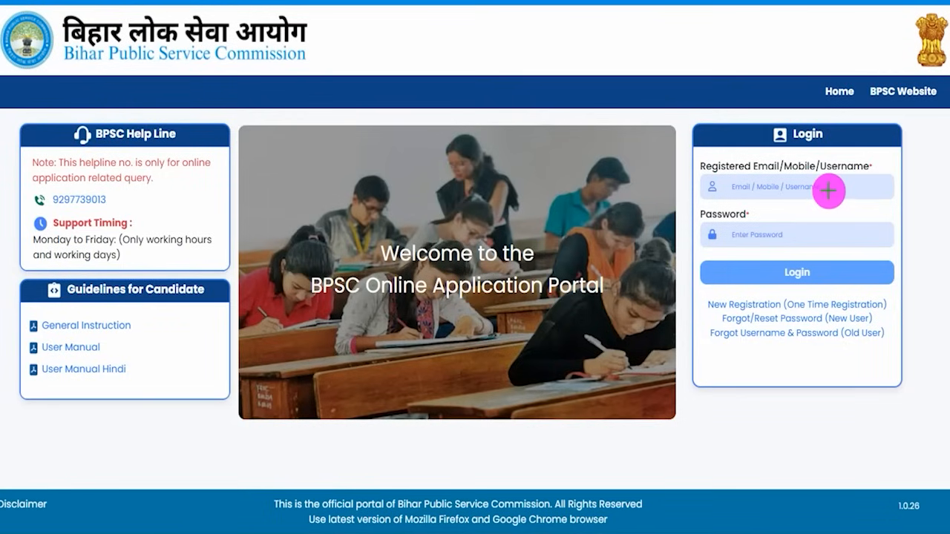
# Step: Mark the username and password fields, the Login button and New Registration (One Time Registration), and clear the annotations
pyautogui.click(847, 176)
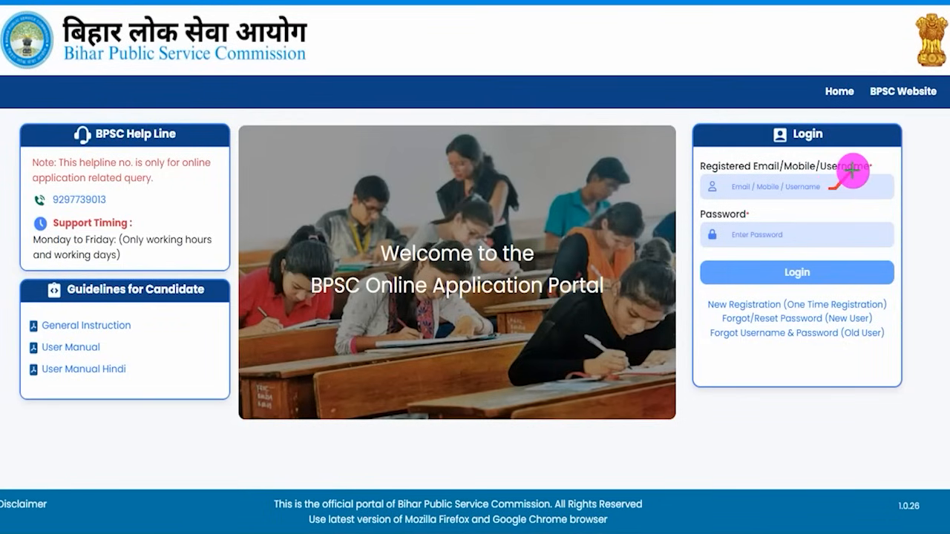
pyautogui.moveTo(852, 170)
pyautogui.mouseDown()
pyautogui.moveTo(805, 235)
pyautogui.moveTo(836, 206)
pyautogui.mouseUp()
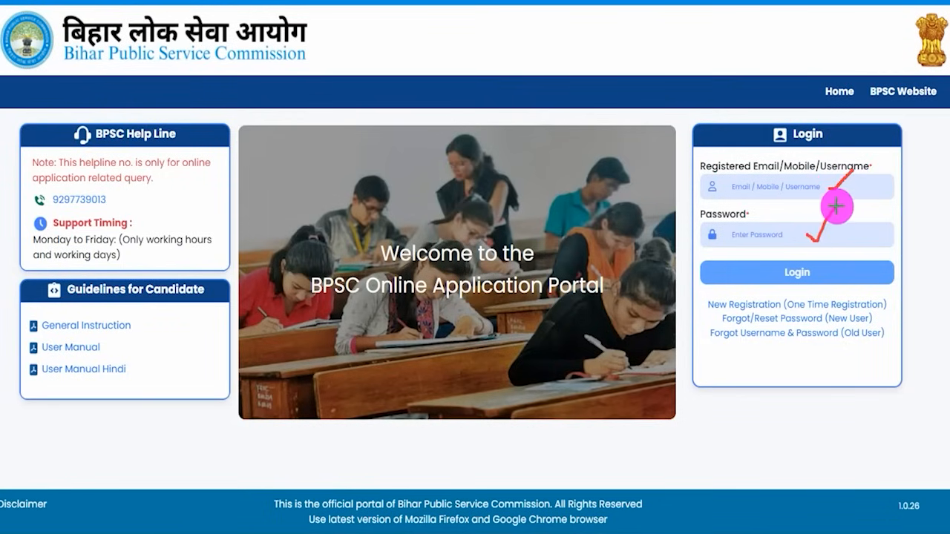
pyautogui.moveTo(822, 262)
pyautogui.mouseDown()
pyautogui.moveTo(781, 261)
pyautogui.moveTo(785, 280)
pyautogui.moveTo(819, 279)
pyautogui.mouseUp()
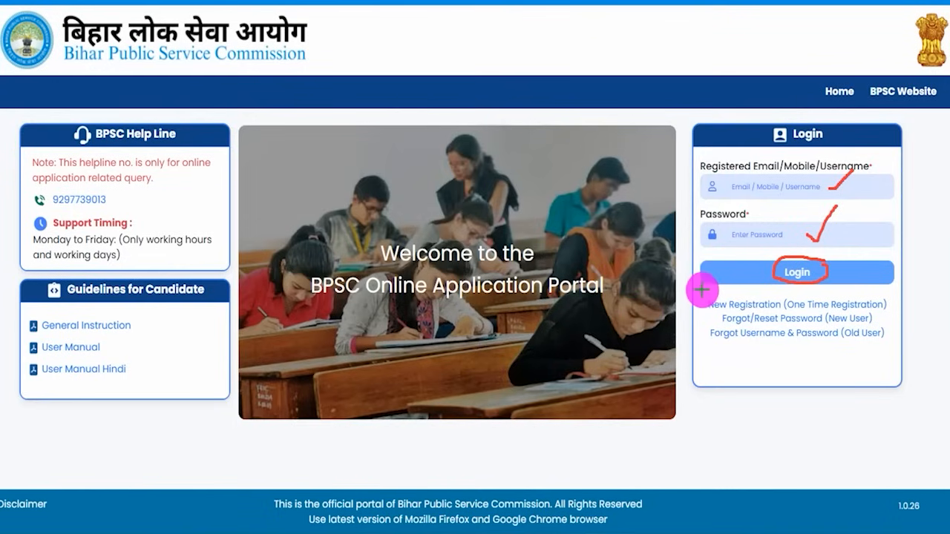
pyautogui.moveTo(700, 293)
pyautogui.mouseDown()
pyautogui.moveTo(776, 311)
pyautogui.moveTo(892, 314)
pyautogui.mouseUp()
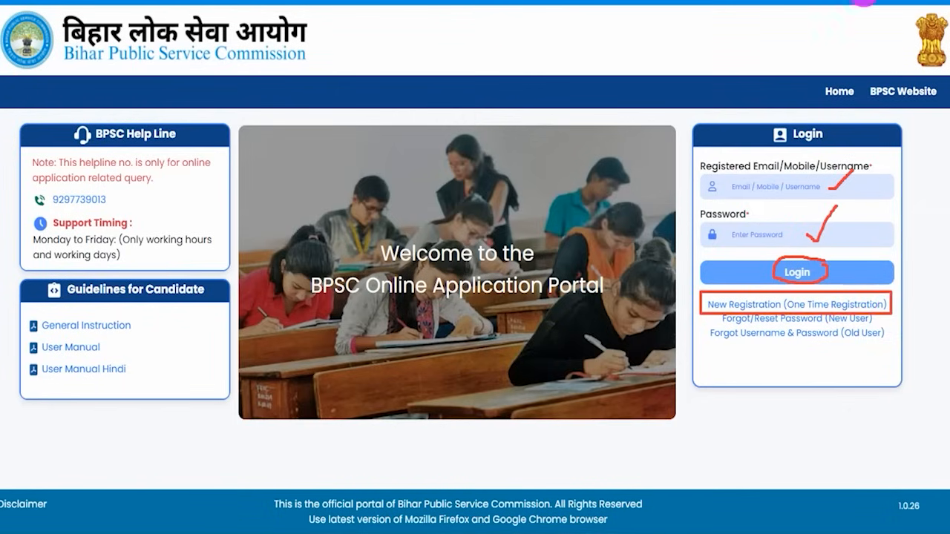
pyautogui.press('Escape')
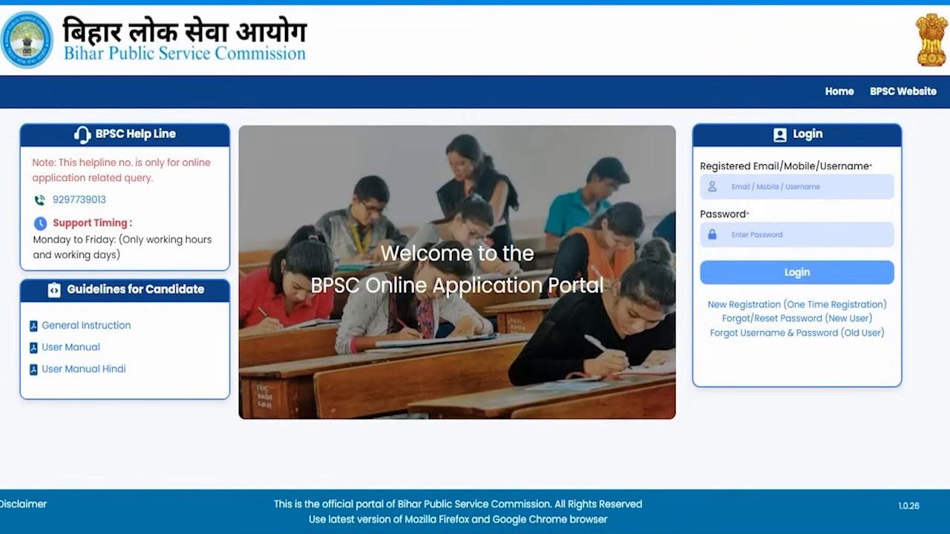
# Step: Open the New Registration (One Time Registration) form, read through its instructions and dismiss them
pyautogui.click(777, 306)
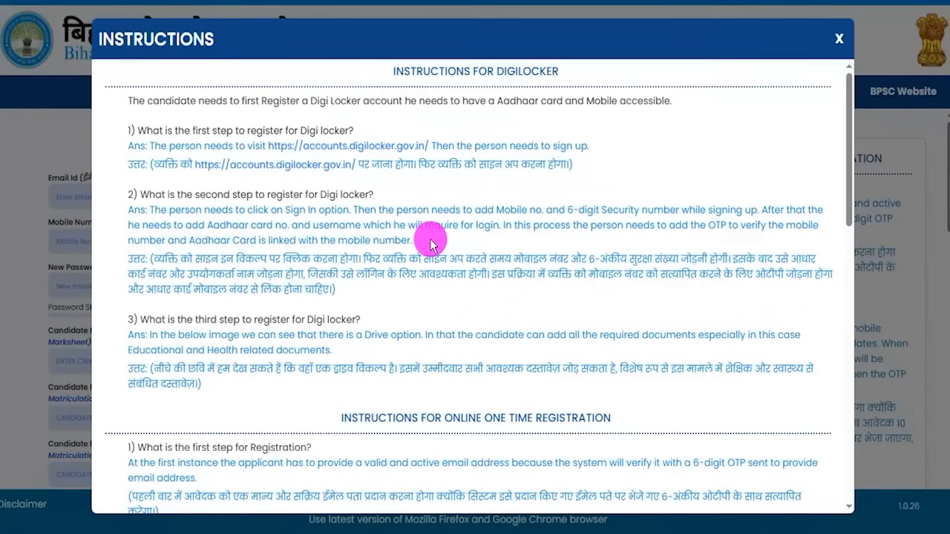
pyautogui.scroll(-15, 405, 310)
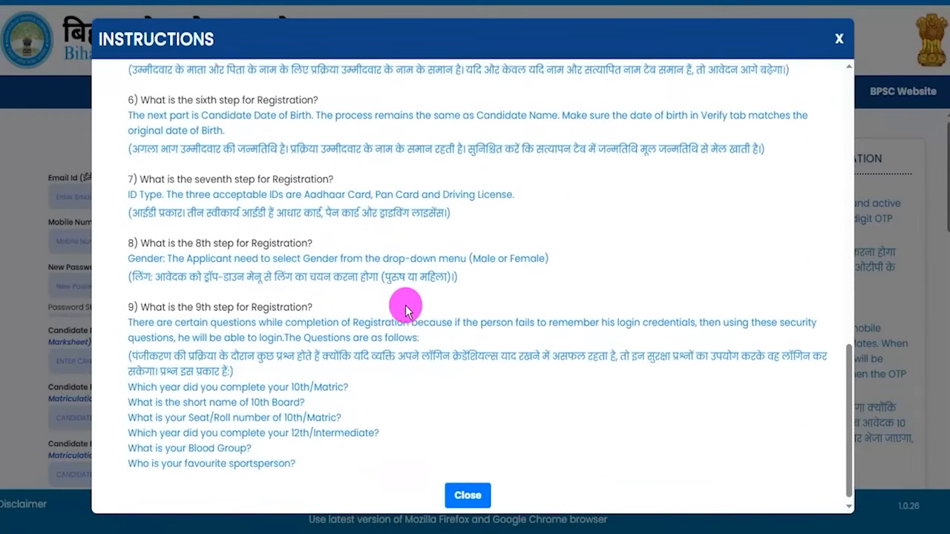
pyautogui.click(467, 494)
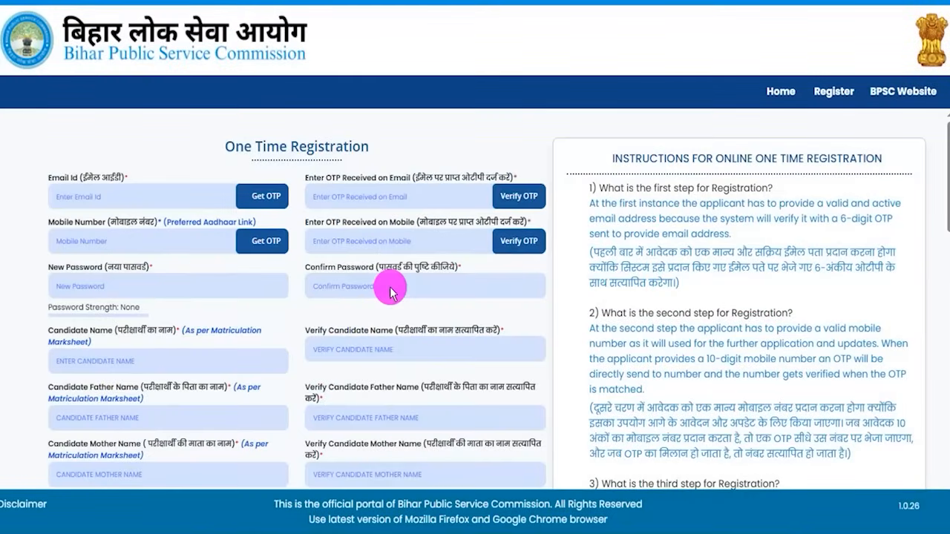
# Step: Mark the email and mobile number fields, their Get OTP buttons, the OTP entry fields and the Verify OTP buttons on the One Time Registration form
pyautogui.moveTo(233, 147); pyautogui.dragTo(319, 145)
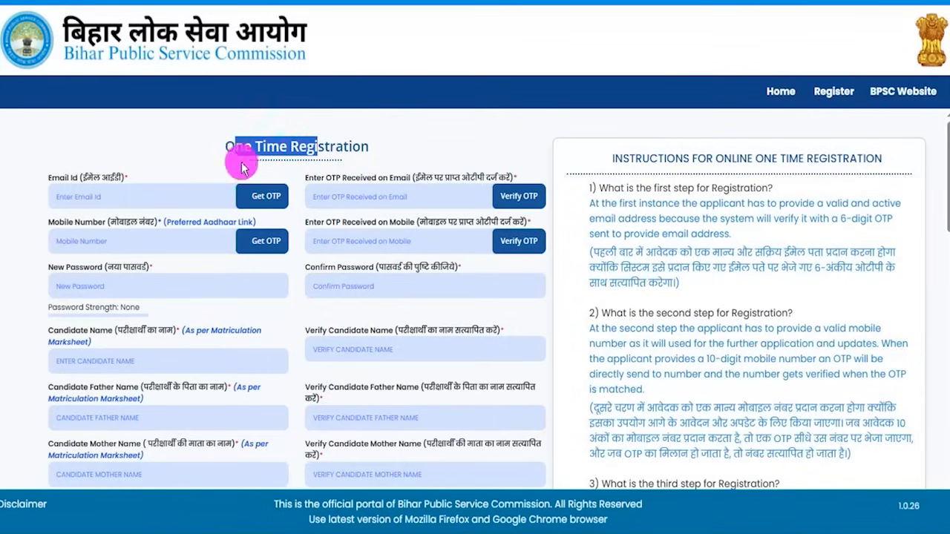
pyautogui.moveTo(60, 178); pyautogui.dragTo(119, 215)
pyautogui.click(121, 201)
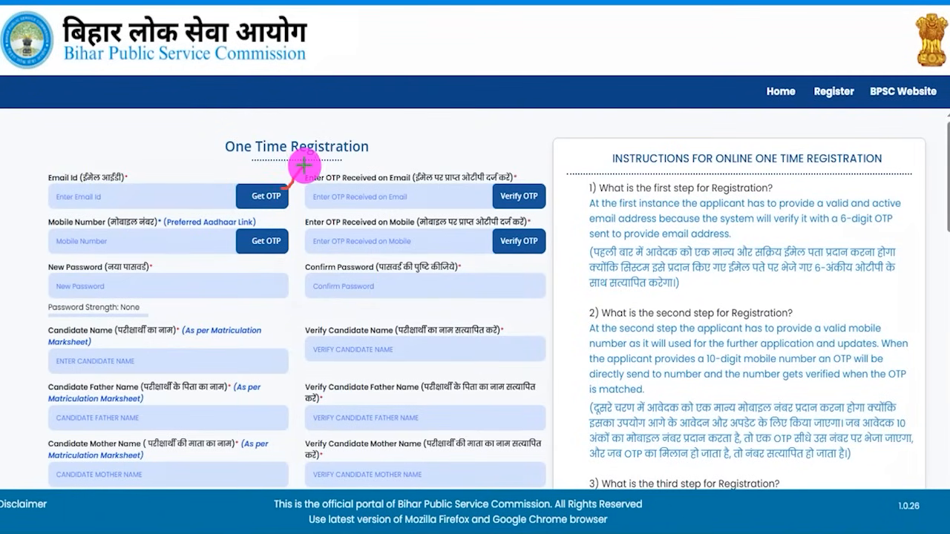
pyautogui.moveTo(141, 244); pyautogui.dragTo(180, 226)
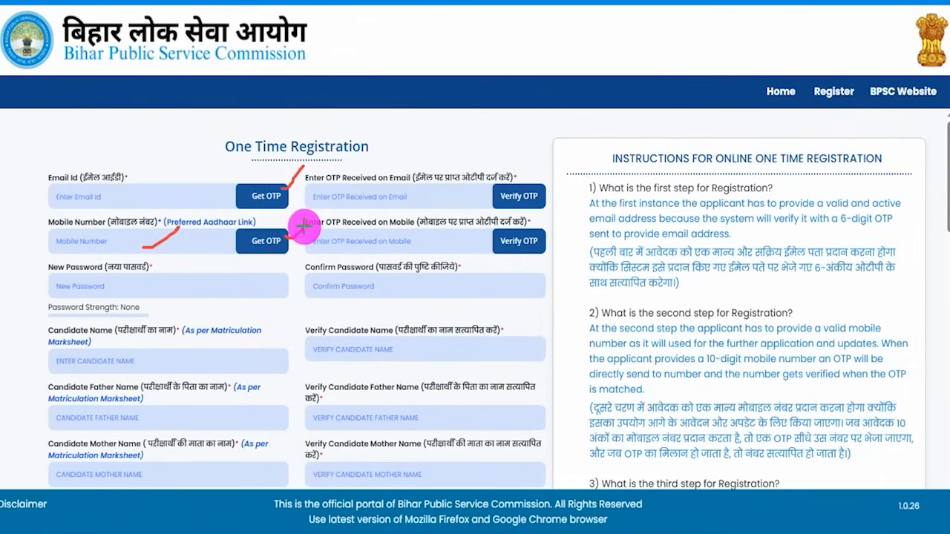
pyautogui.moveTo(368, 198); pyautogui.dragTo(397, 196)
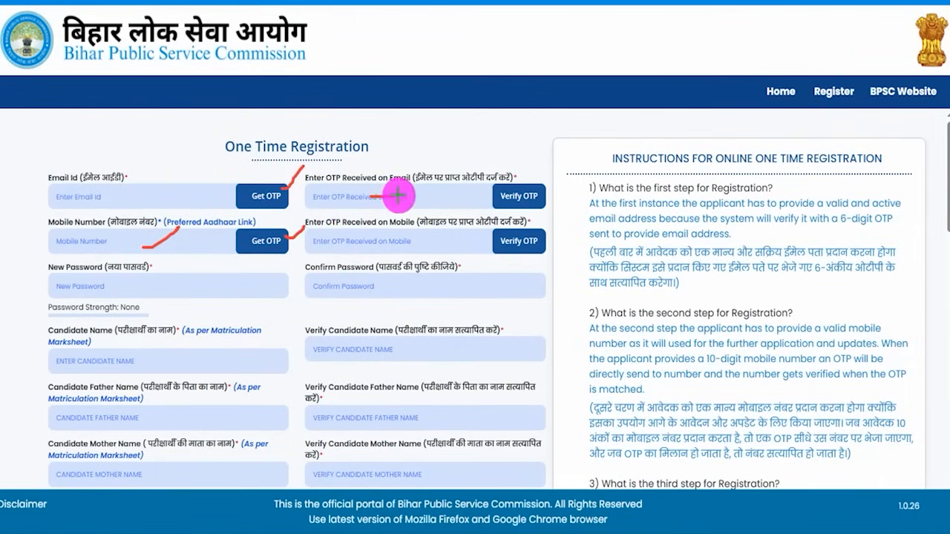
pyautogui.moveTo(377, 248); pyautogui.dragTo(398, 248)
pyautogui.moveTo(545, 198); pyautogui.dragTo(559, 180)
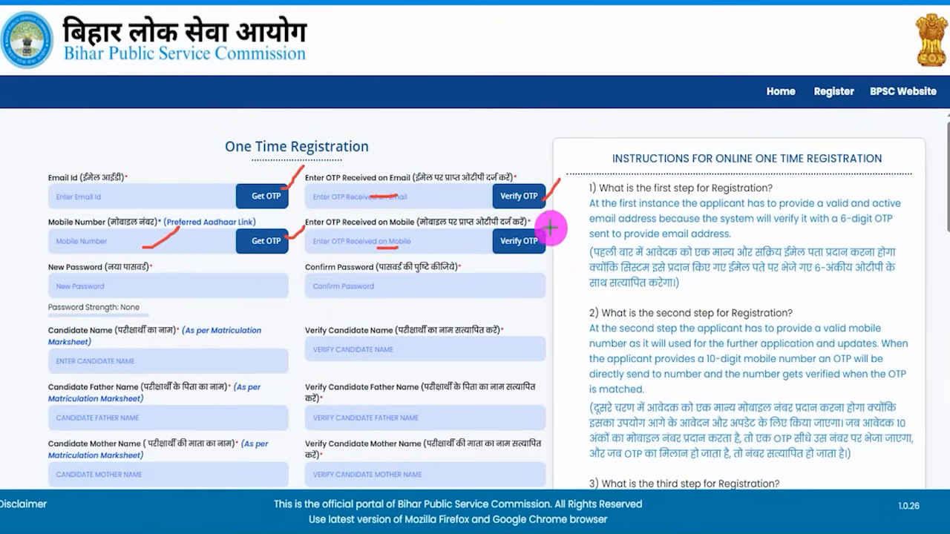
pyautogui.moveTo(542, 236); pyautogui.dragTo(563, 215)
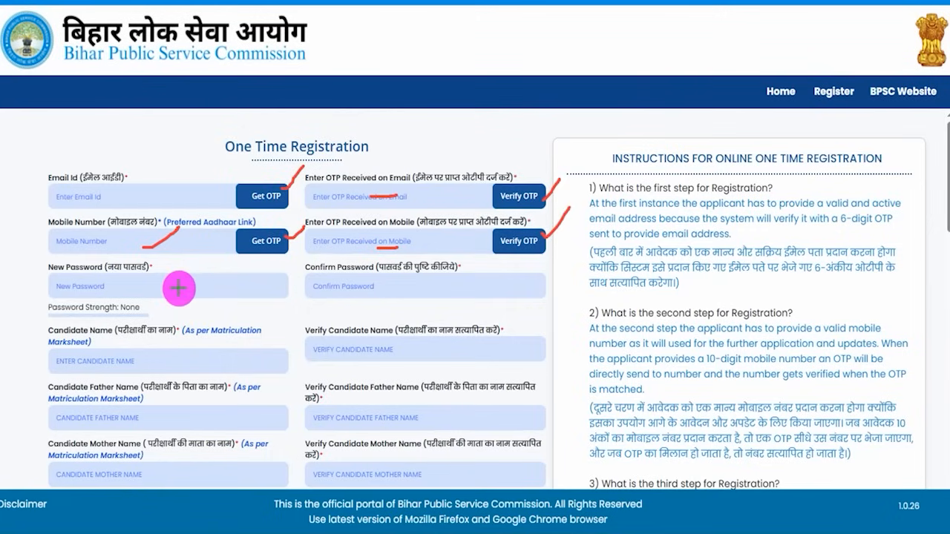
# Step: Mark and underline the New Password and Confirm Password fields
pyautogui.moveTo(177, 287); pyautogui.dragTo(210, 264)
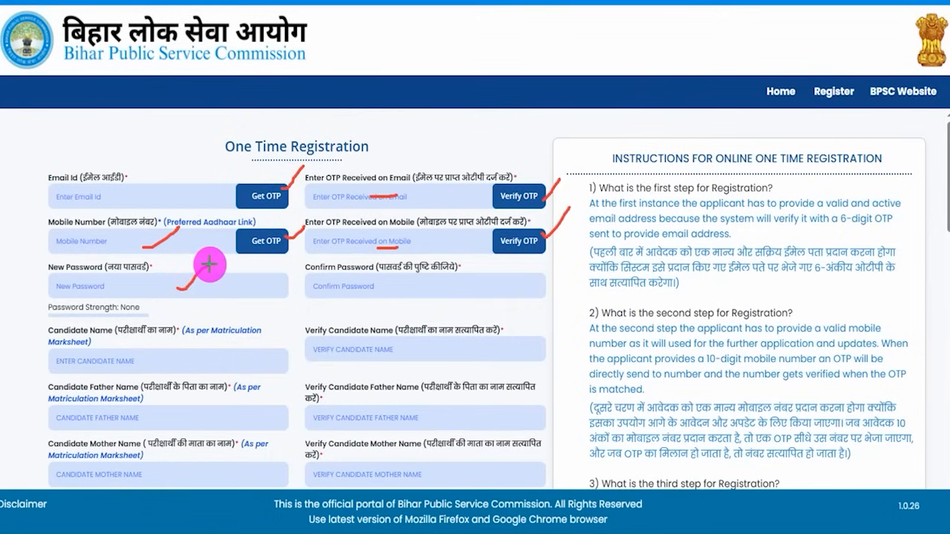
pyautogui.moveTo(473, 286); pyautogui.dragTo(508, 267)
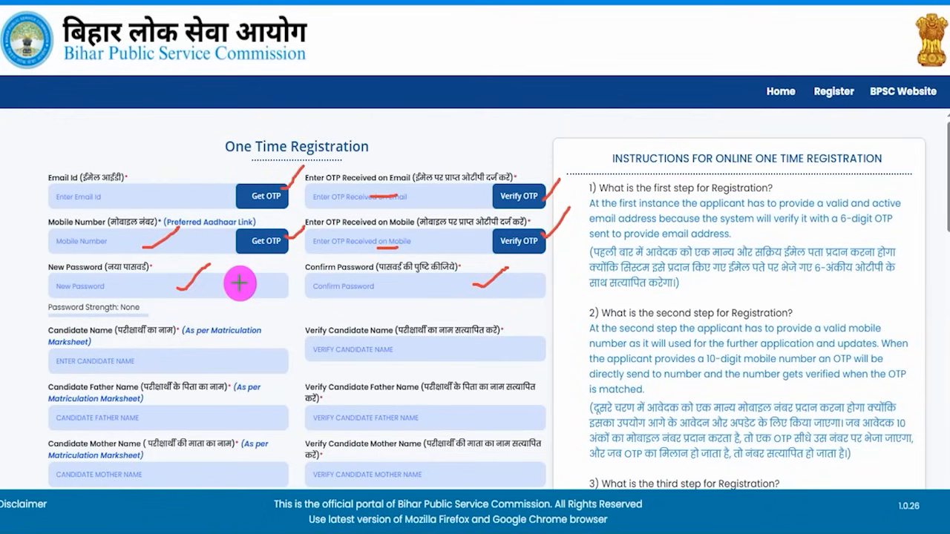
pyautogui.moveTo(102, 291); pyautogui.dragTo(136, 292)
pyautogui.moveTo(376, 289); pyautogui.dragTo(405, 293)
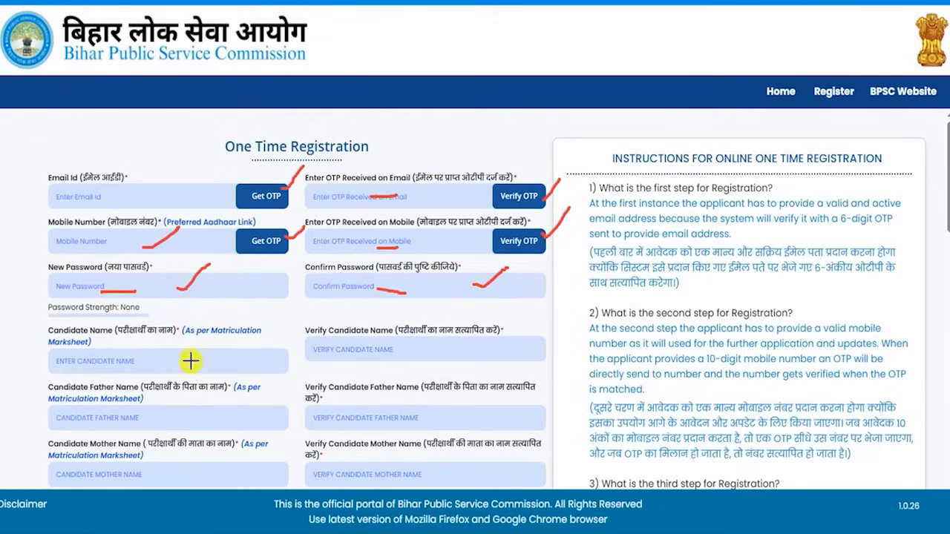
# Step: Mark the candidate, father and mother name fields with their verification fields, and clear all annotations
pyautogui.moveTo(189, 361); pyautogui.dragTo(249, 332)
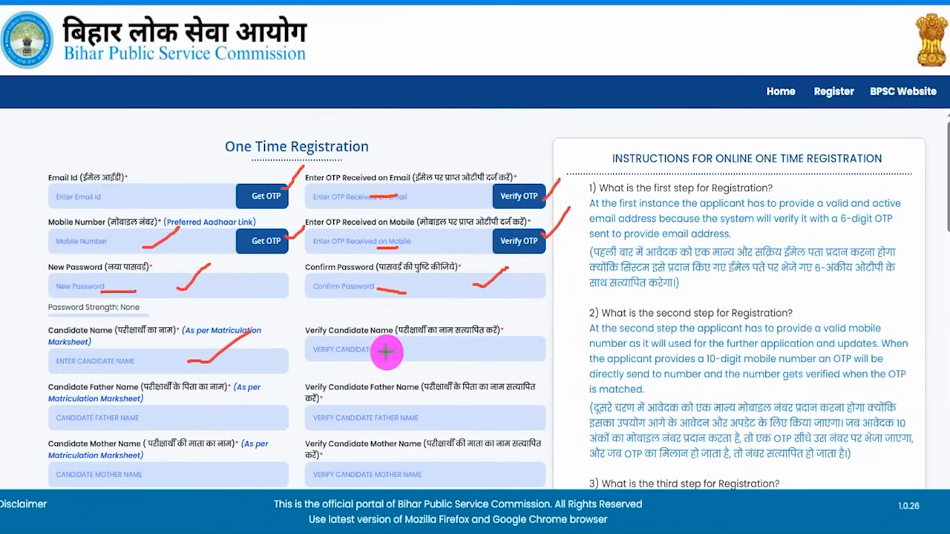
pyautogui.moveTo(431, 351); pyautogui.dragTo(467, 331)
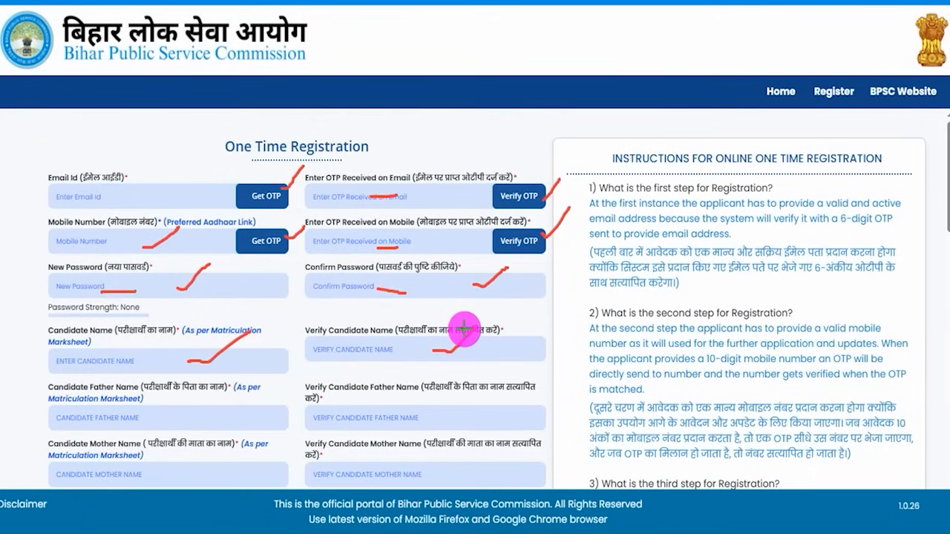
pyautogui.moveTo(215, 419); pyautogui.dragTo(256, 387)
pyautogui.moveTo(441, 420); pyautogui.dragTo(481, 393)
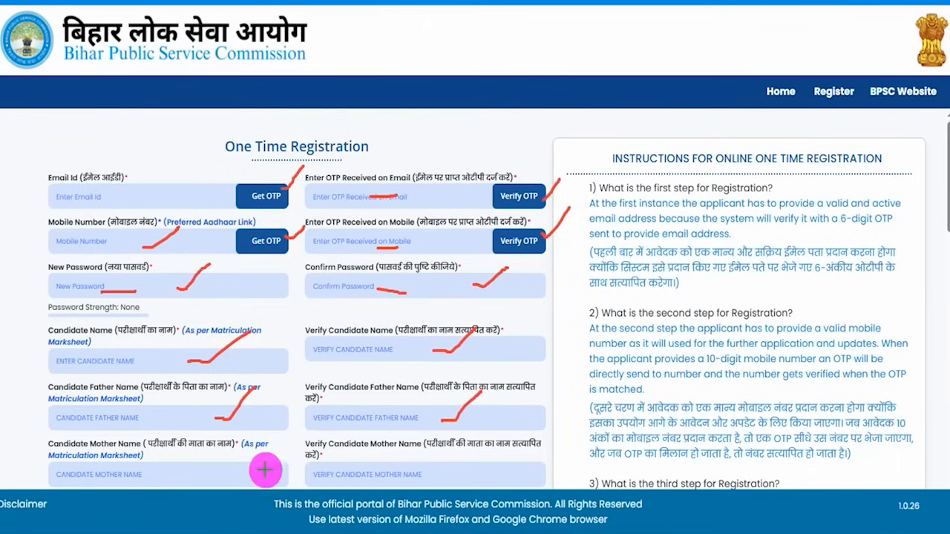
pyautogui.moveTo(254, 472); pyautogui.dragTo(282, 444)
pyautogui.moveTo(374, 473); pyautogui.dragTo(436, 413)
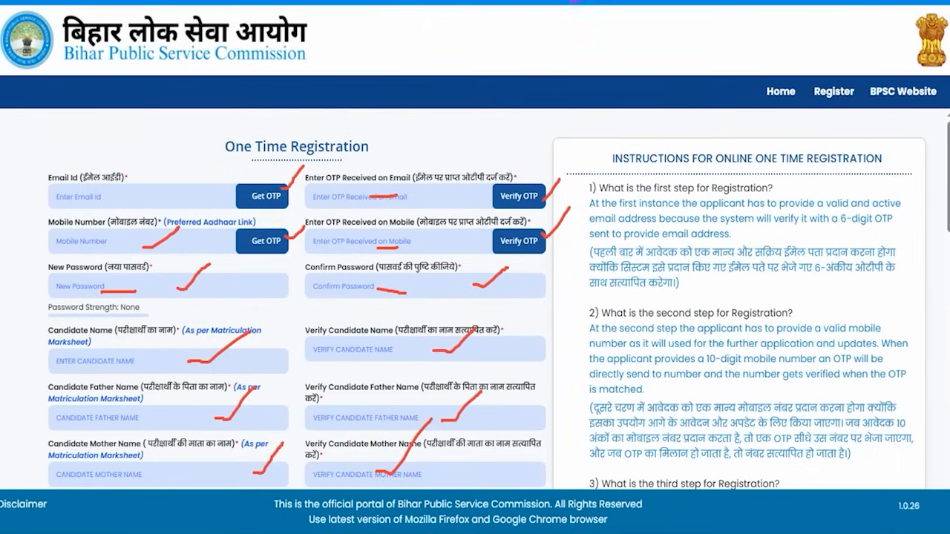
pyautogui.press('e')
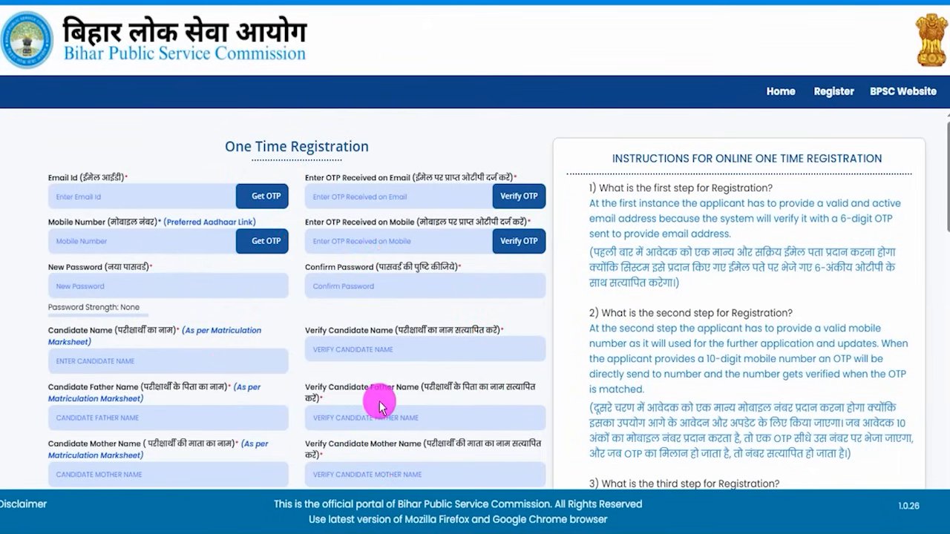
# Step: Open the calendars of Candidate Date Of Birth and Verify Candidate Date Of Birth, and close them without choosing a date
pyautogui.scroll(-4, 379, 404)
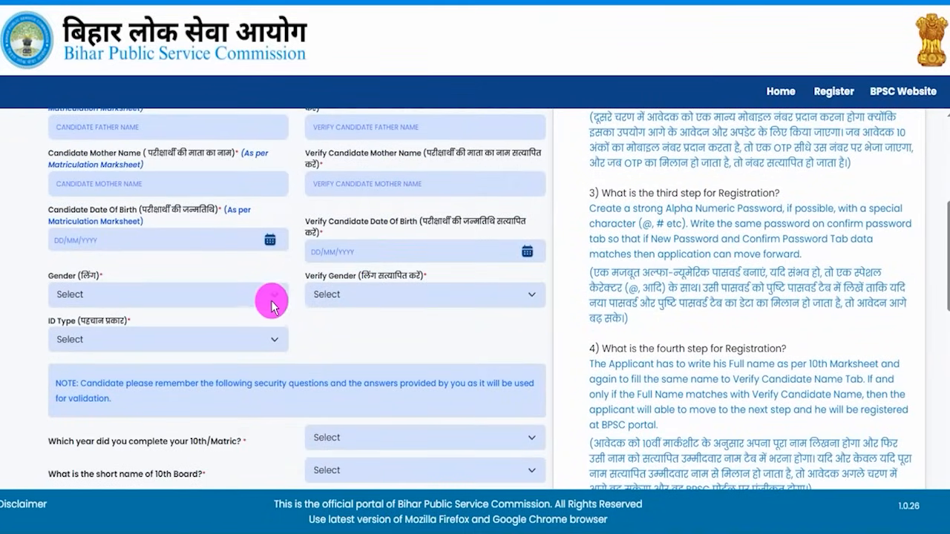
pyautogui.click(269, 240)
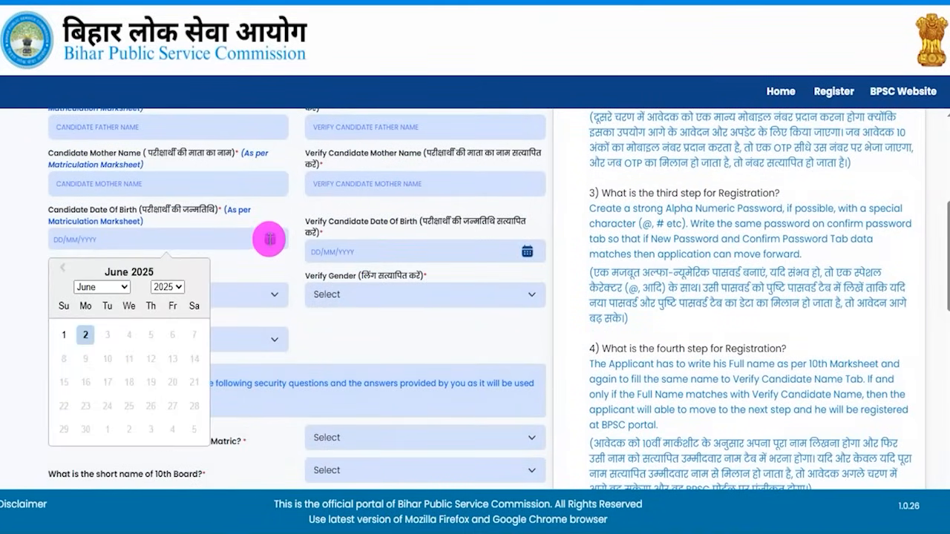
pyautogui.click(526, 252)
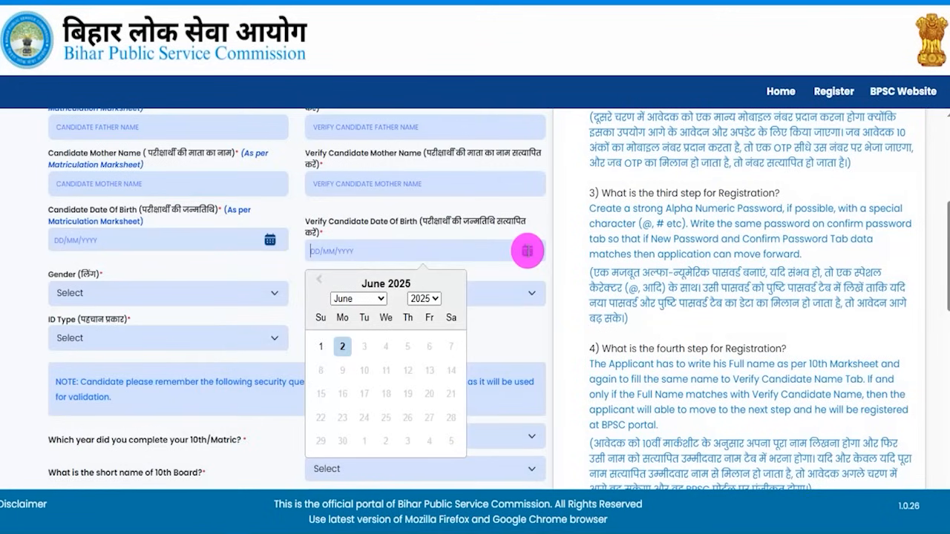
pyautogui.click(547, 323)
# Step: Set both Gender and Verify Gender to Male
pyautogui.scroll(-2, 547, 324)
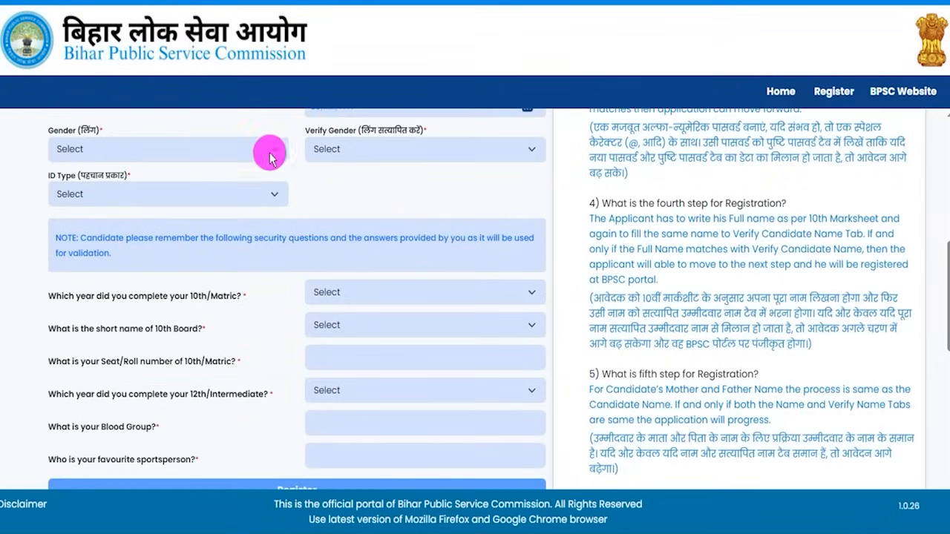
pyautogui.click(269, 156)
pyautogui.click(148, 188)
pyautogui.click(394, 155)
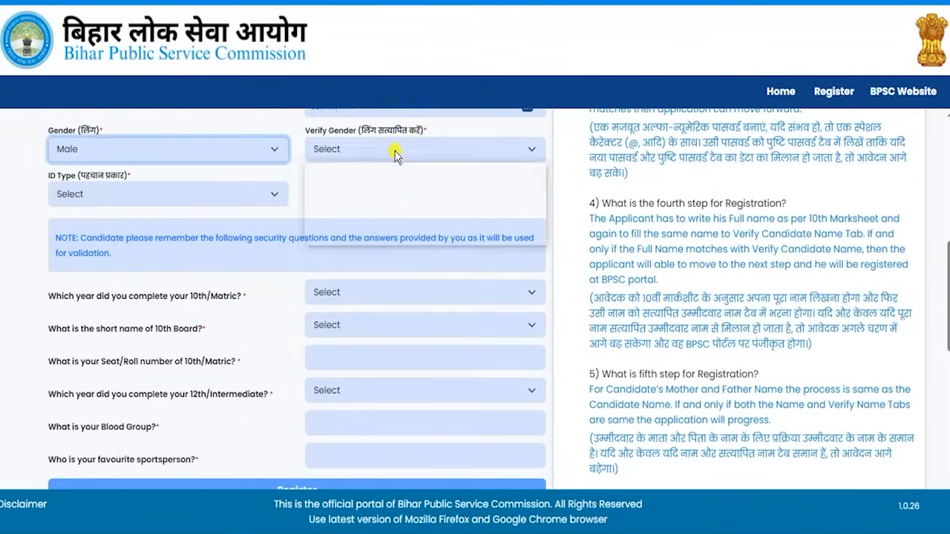
pyautogui.click(338, 193)
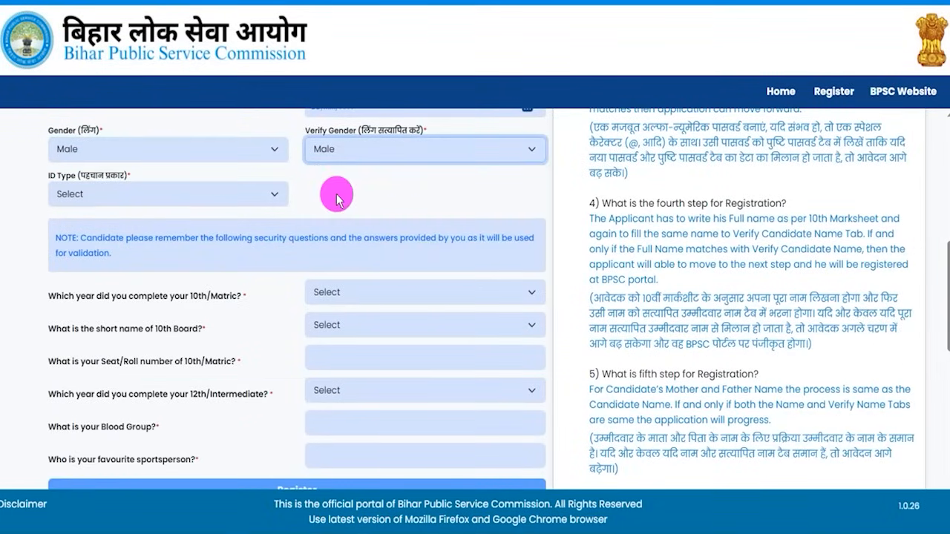
# Step: Choose Aadhaar Card as the ID type and activate the empty Verify Aadhaar No. field
pyautogui.click(115, 195)
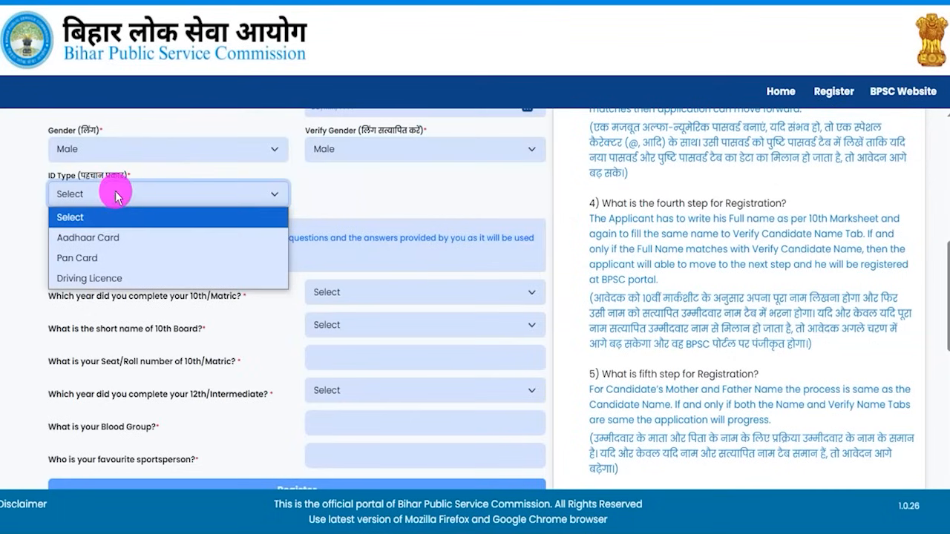
pyautogui.click(100, 239)
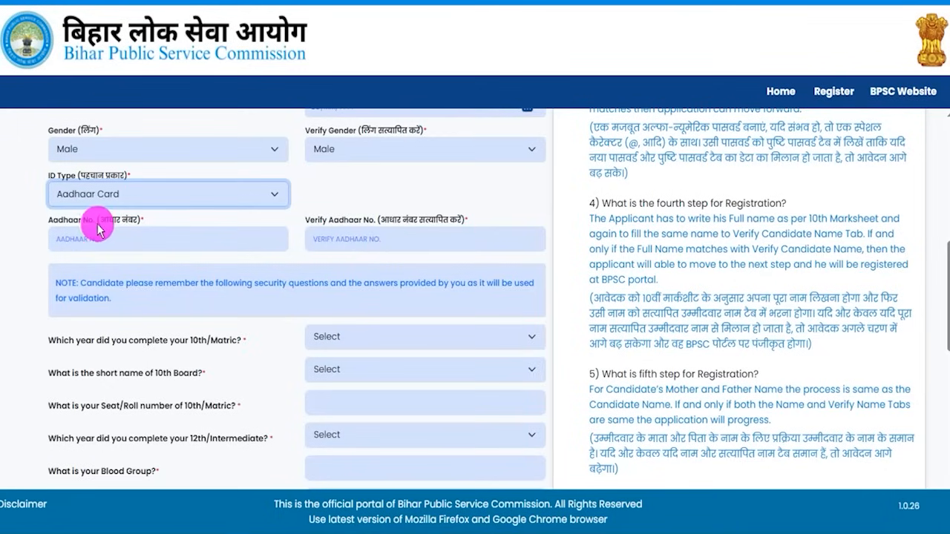
pyautogui.click(386, 239)
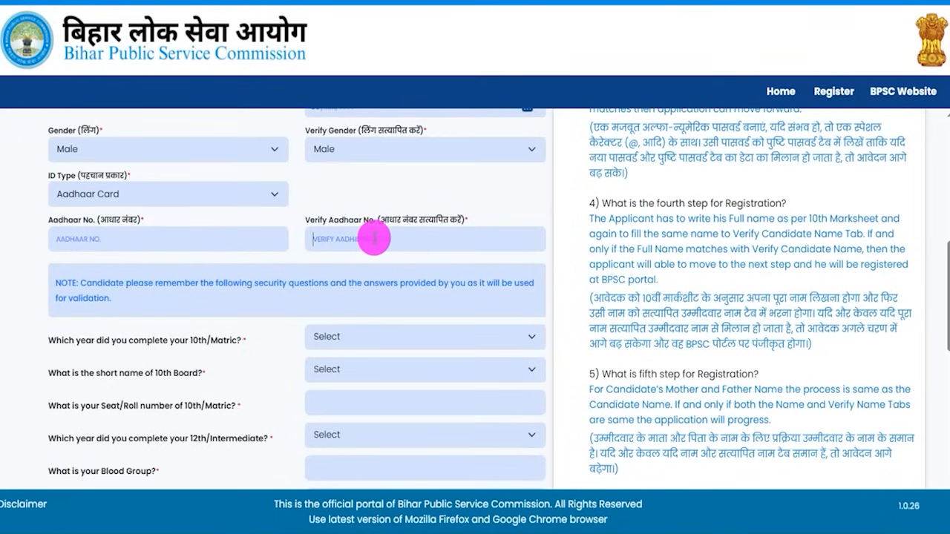
# Step: Answer the 10th/Matric security questions with 2015 as the completion year and CBSE as the board
pyautogui.scroll(-2, 326, 249)
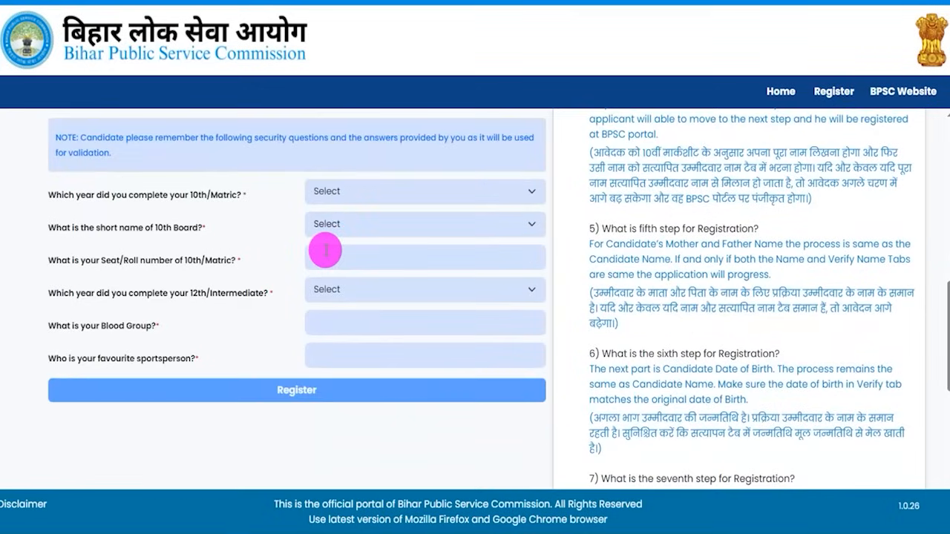
pyautogui.moveTo(91, 196); pyautogui.dragTo(156, 199)
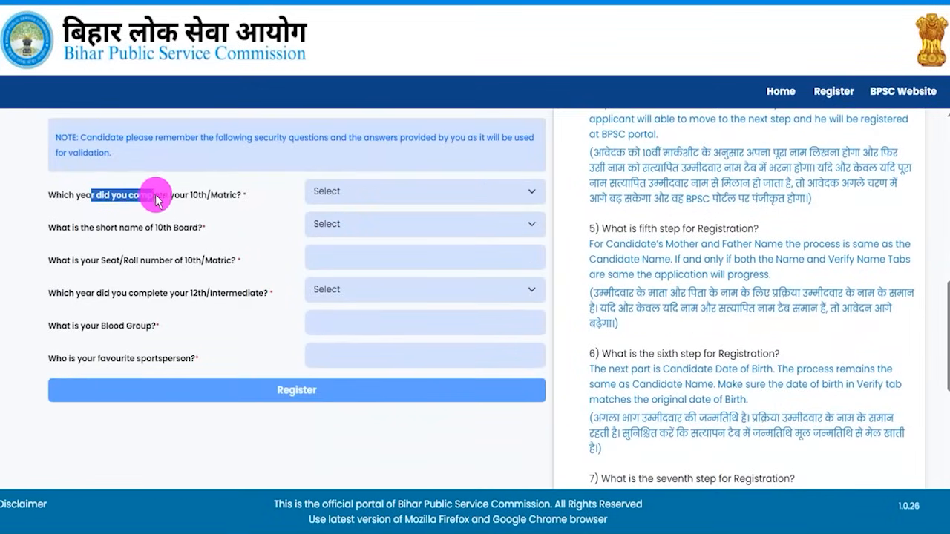
pyautogui.click(339, 193)
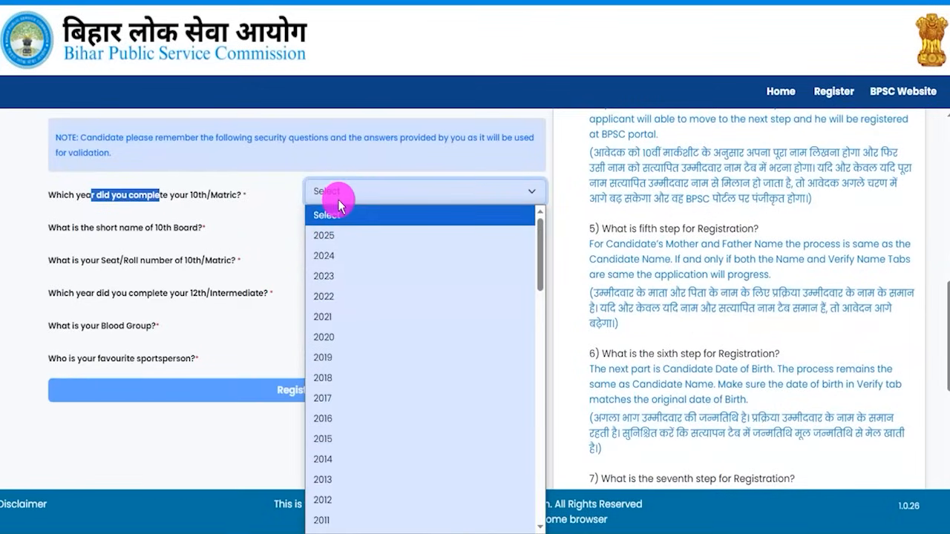
pyautogui.scroll(-10, 363, 378)
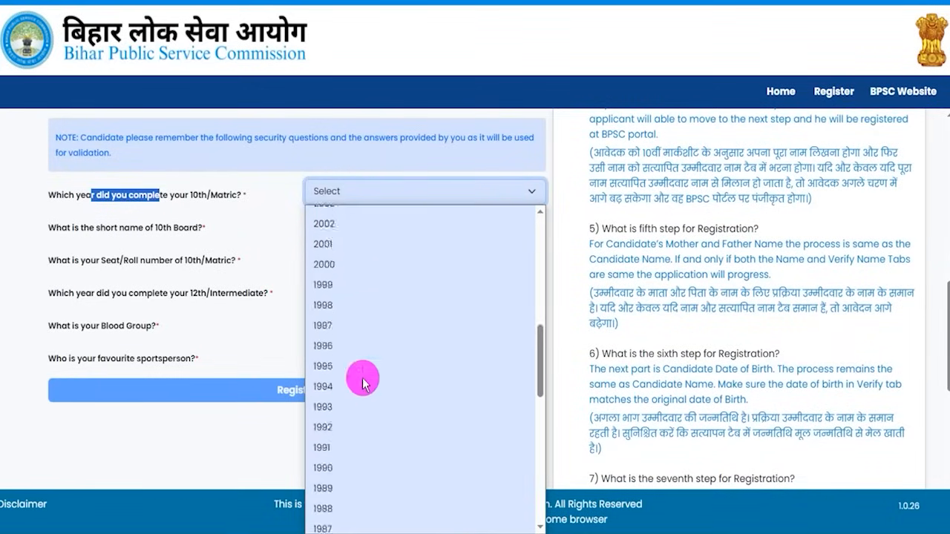
pyautogui.scroll(10, 363, 377)
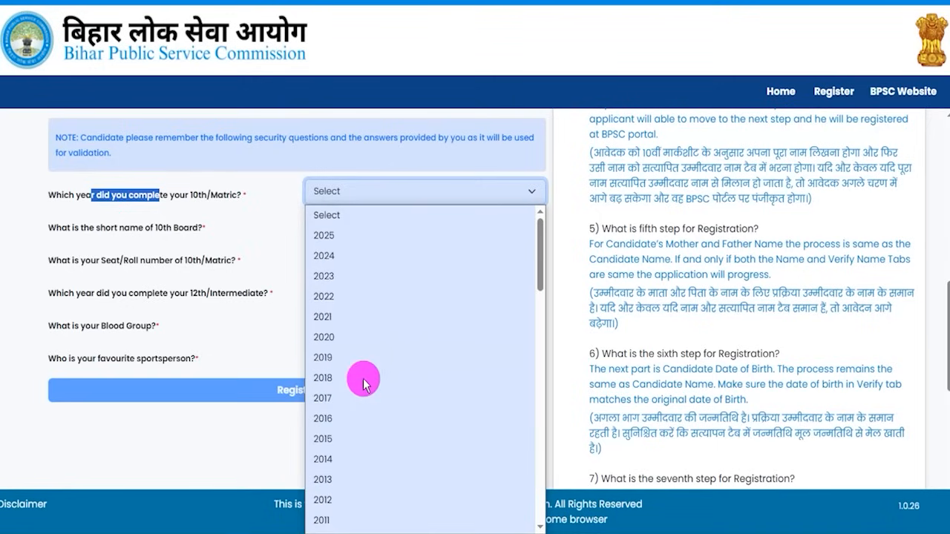
pyautogui.click(327, 438)
pyautogui.moveTo(94, 229); pyautogui.dragTo(139, 232)
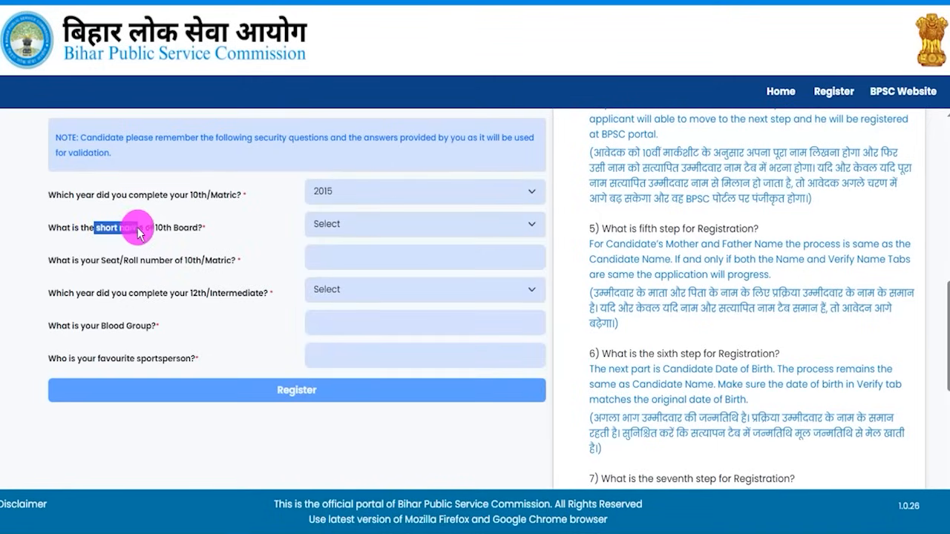
pyautogui.click(339, 222)
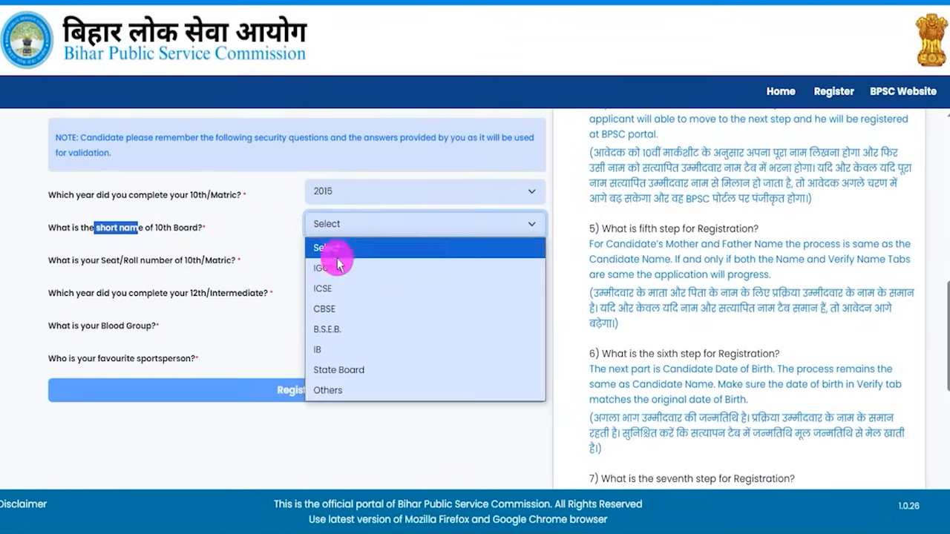
pyautogui.click(330, 310)
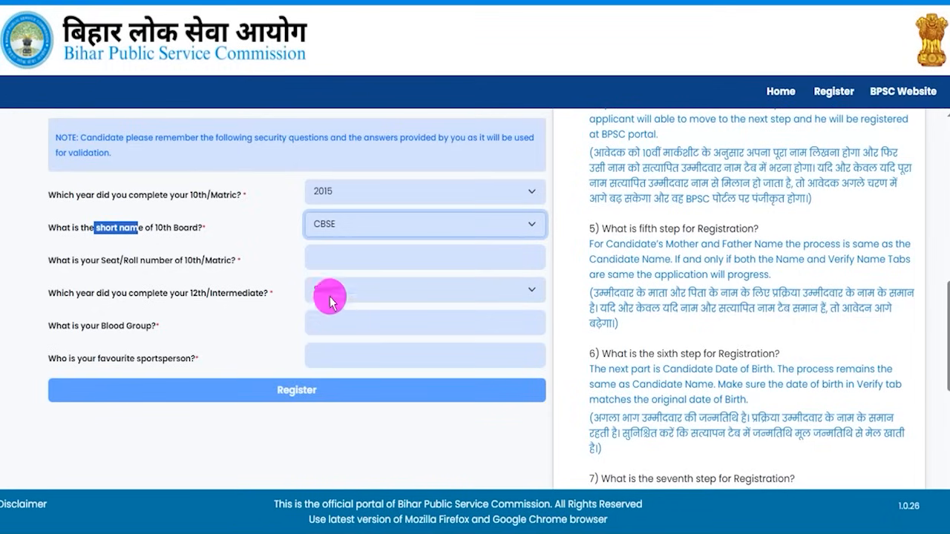
# Step: Activate the empty 10th/Matric seat/roll number field and set the 12th/Intermediate completion year to 2017
pyautogui.moveTo(72, 259); pyautogui.dragTo(182, 259)
pyautogui.click(362, 261)
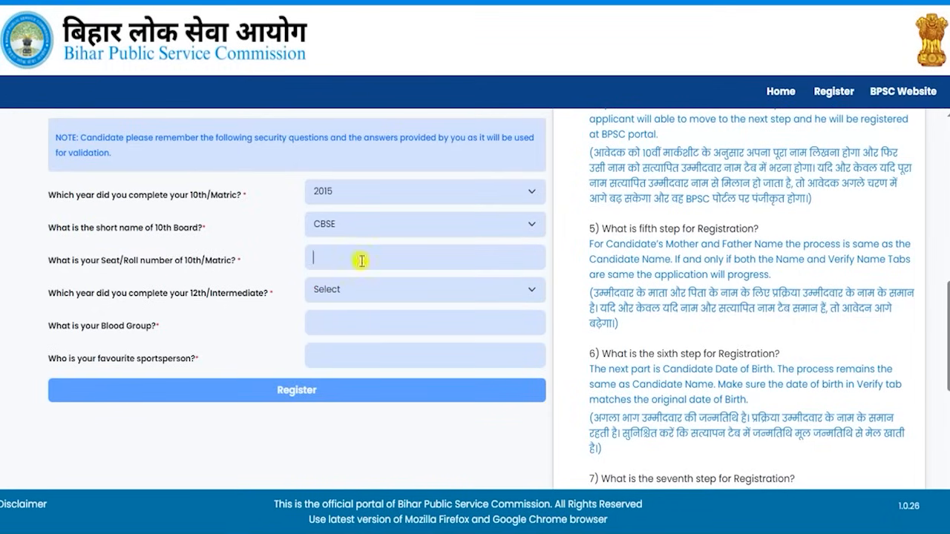
pyautogui.click(361, 260)
pyautogui.moveTo(95, 293); pyautogui.dragTo(199, 293)
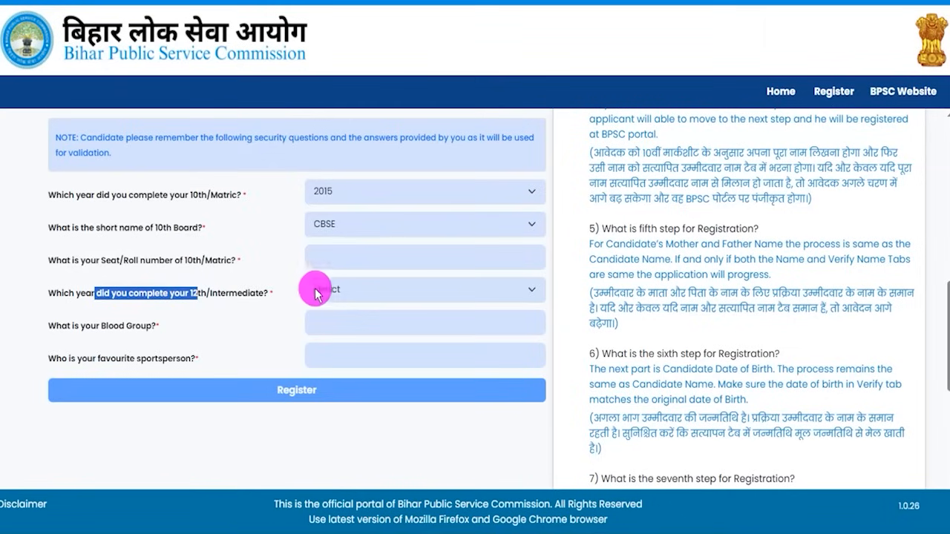
pyautogui.click(352, 294)
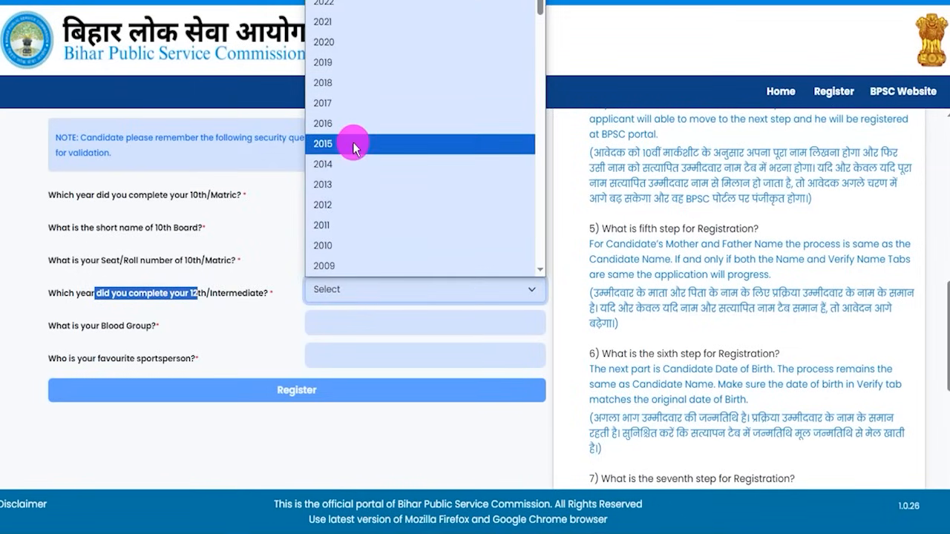
pyautogui.click(349, 104)
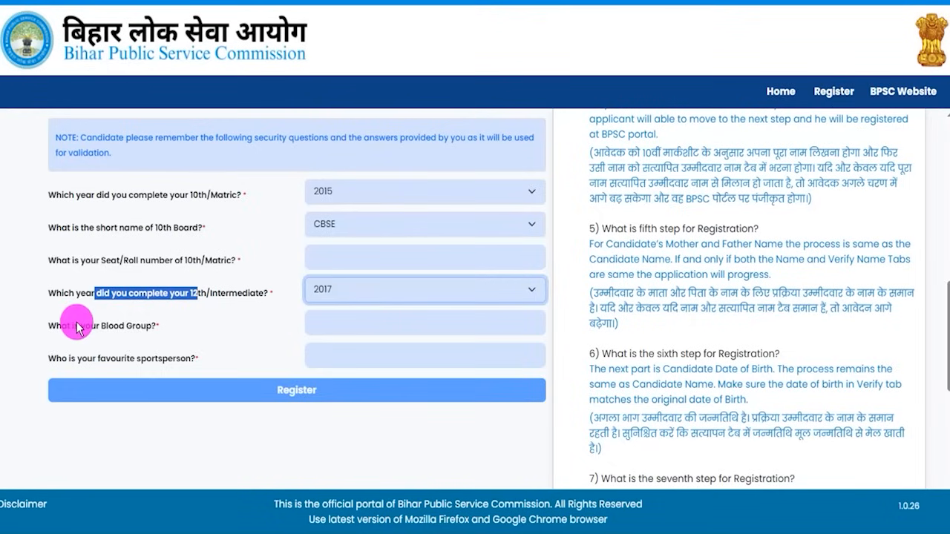
pyautogui.moveTo(74, 324); pyautogui.dragTo(126, 325)
pyautogui.click(340, 323)
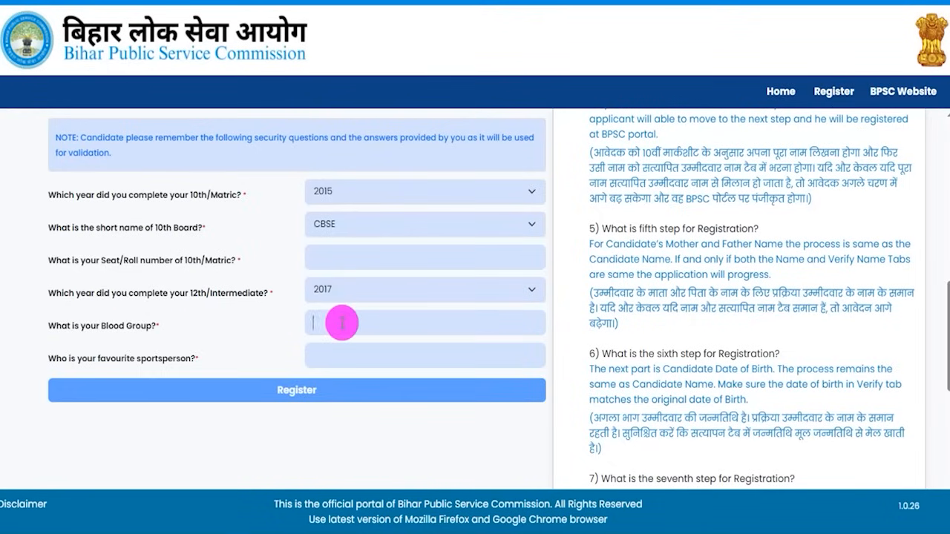
pyautogui.moveTo(68, 358); pyautogui.dragTo(158, 361)
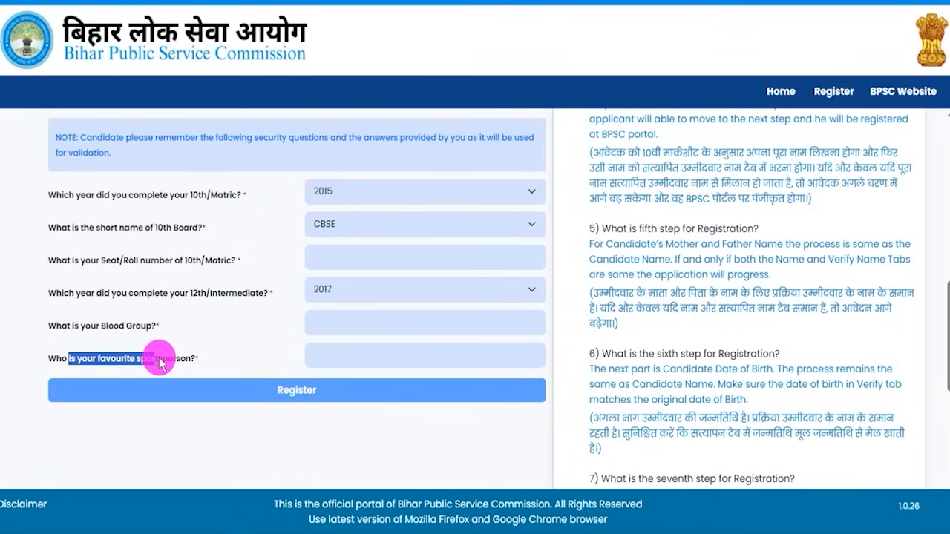
pyautogui.click(348, 358)
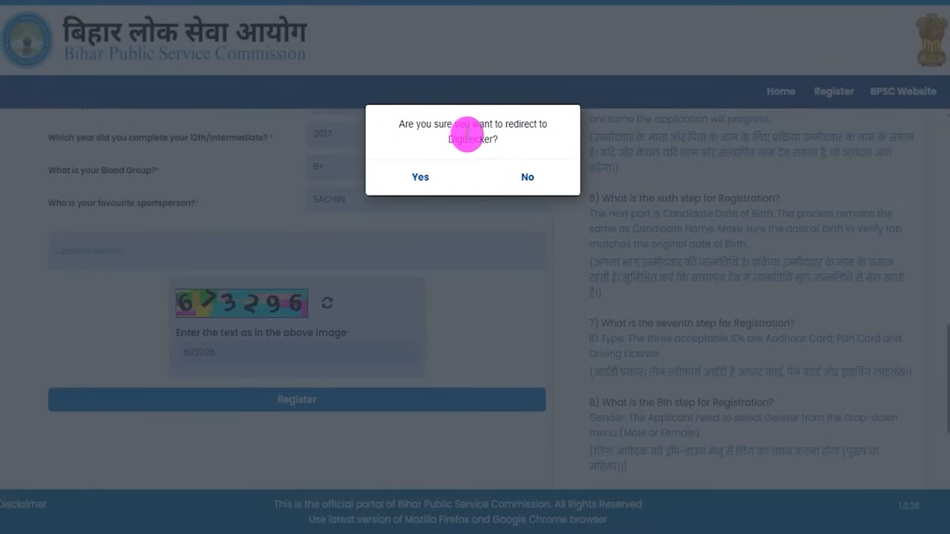
# Step: Confirm the redirect to DigiLocker and view the Username sign-in option before returning to the Mobile option
pyautogui.click(420, 179)
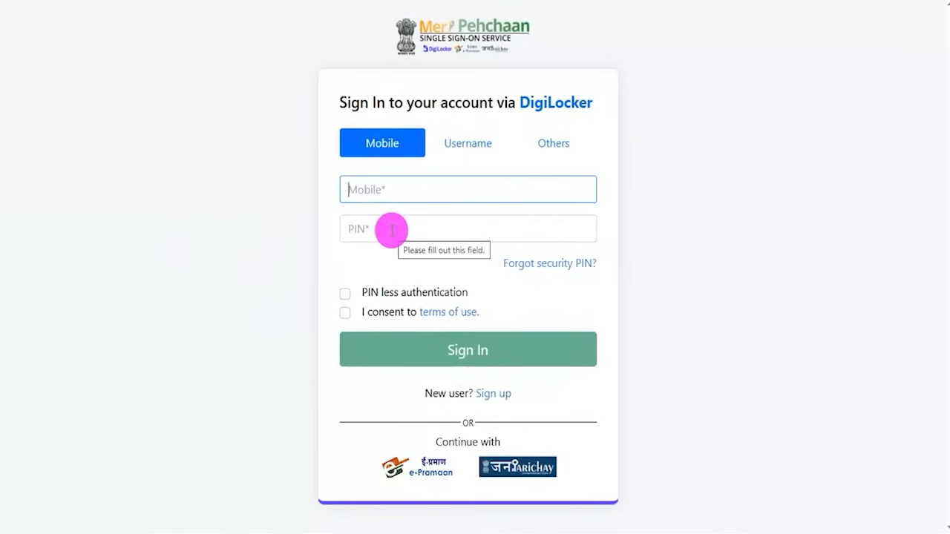
pyautogui.click(462, 150)
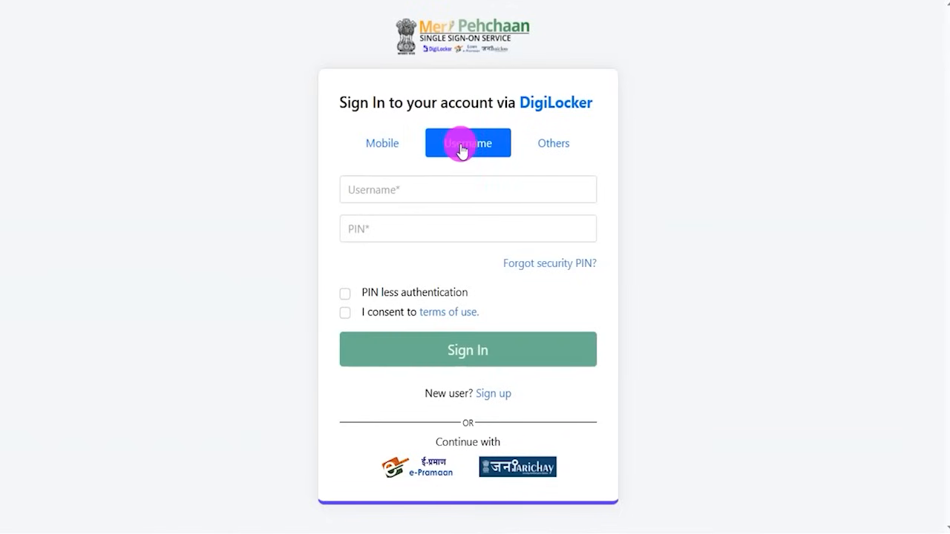
pyautogui.click(384, 152)
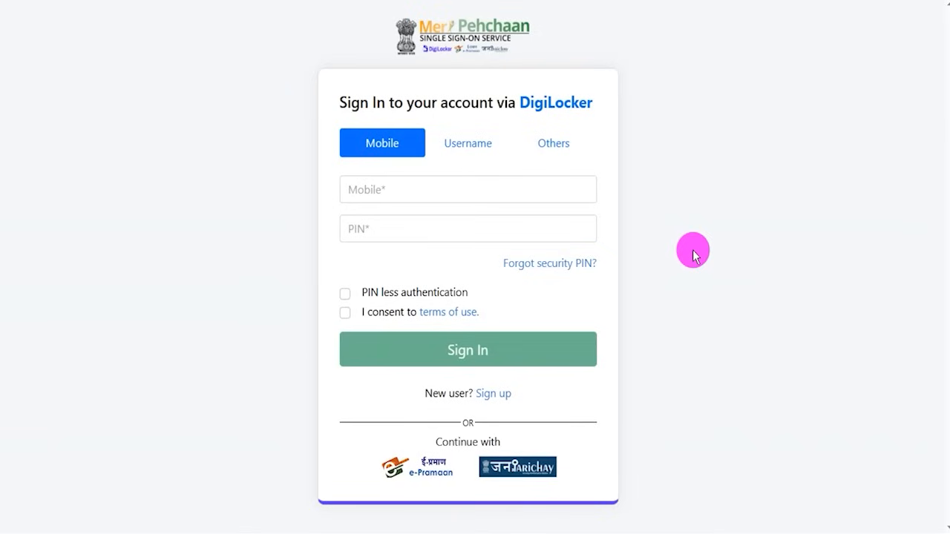
# Step: Open the DigiLocker sign-up form, examine its required fields and return to signing in with an existing account
pyautogui.click(493, 394)
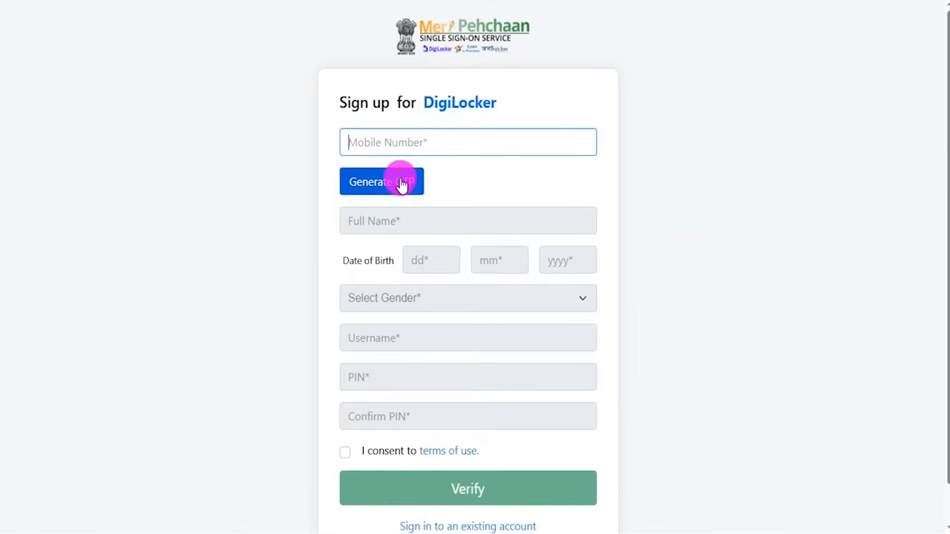
pyautogui.click(385, 217)
pyautogui.click(422, 257)
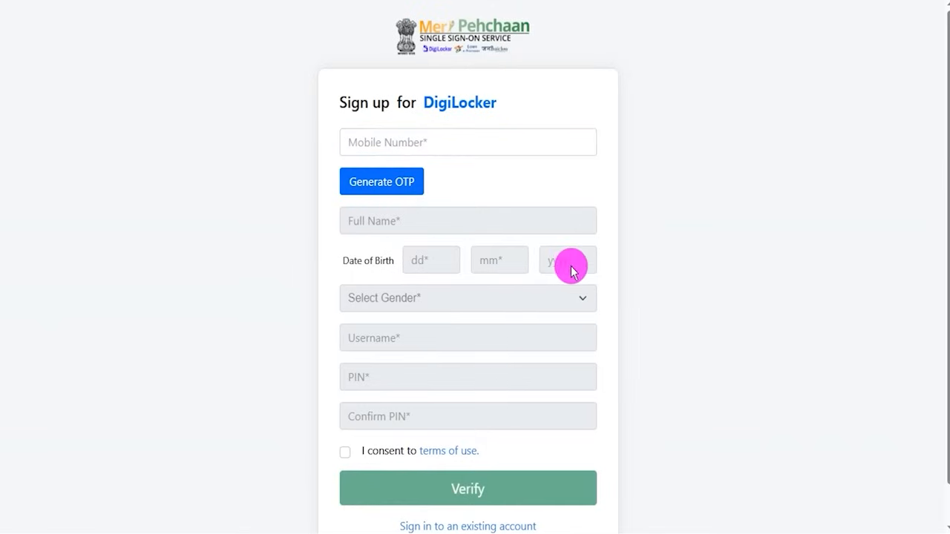
pyautogui.click(495, 346)
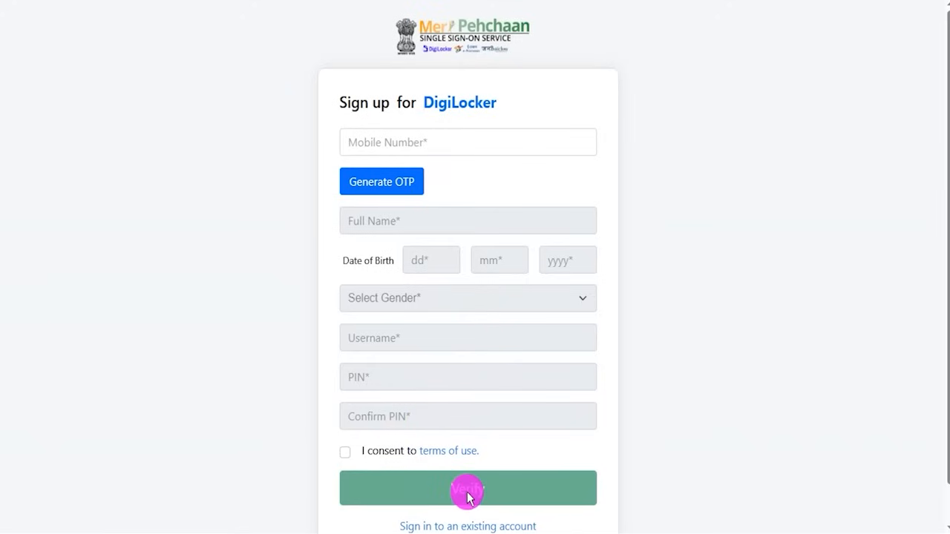
pyautogui.click(496, 526)
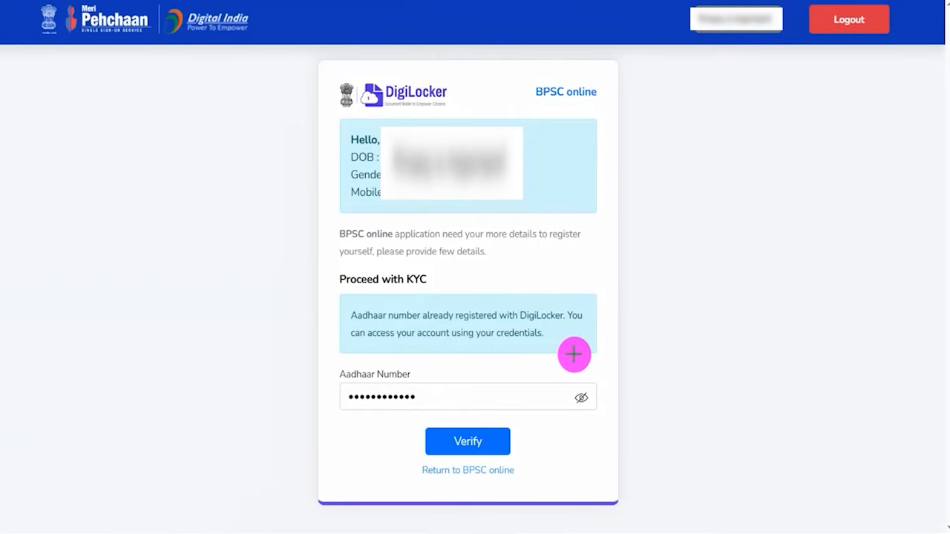
# Step: Return from the DigiLocker KYC page to BPSC online and confirm leaving
pyautogui.moveTo(340, 450)
pyautogui.mouseDown()
pyautogui.moveTo(405, 459)
pyautogui.moveTo(506, 498)
pyautogui.moveTo(578, 495)
pyautogui.moveTo(579, 485)
pyautogui.mouseUp()
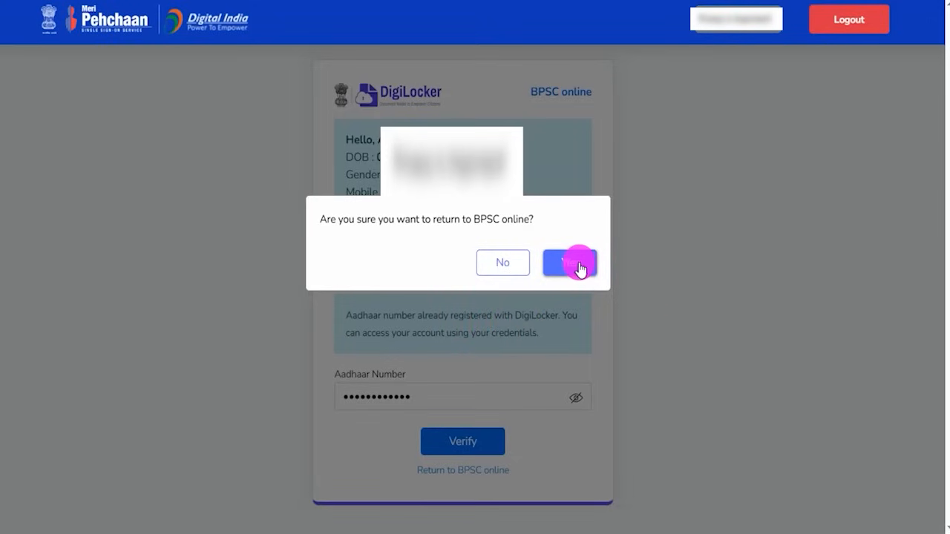
pyautogui.click(571, 263)
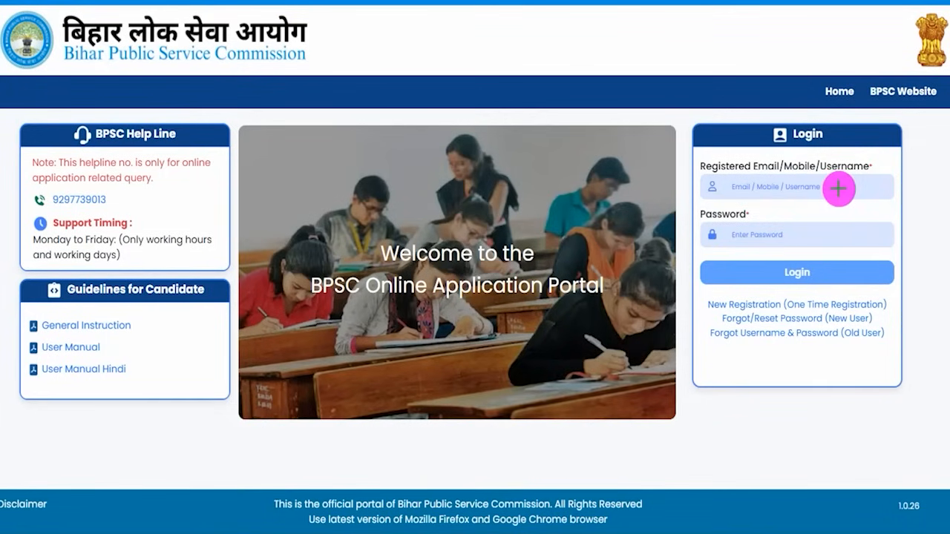
# Step: Submit the candidate login form on the BPSC Online Application Portal
pyautogui.moveTo(825, 185); pyautogui.dragTo(847, 165)
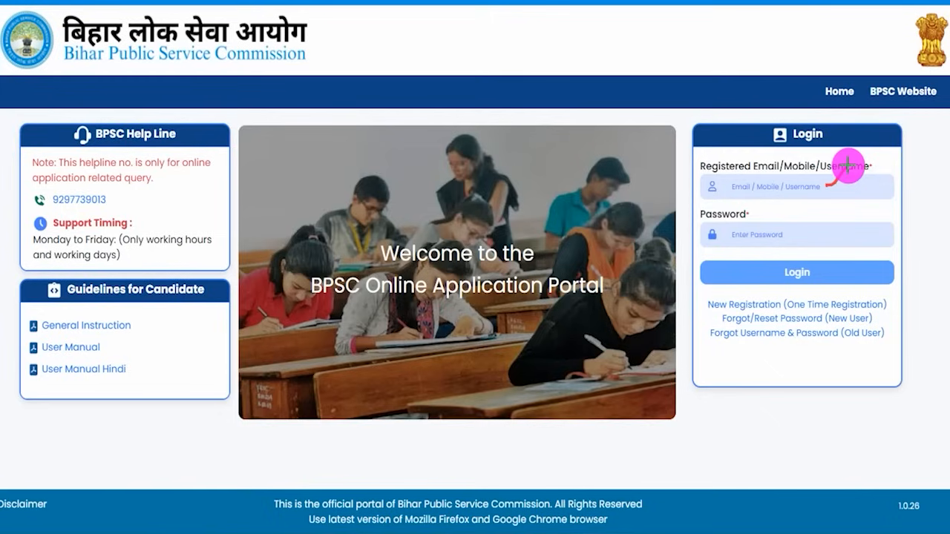
pyautogui.moveTo(812, 231); pyautogui.dragTo(848, 196)
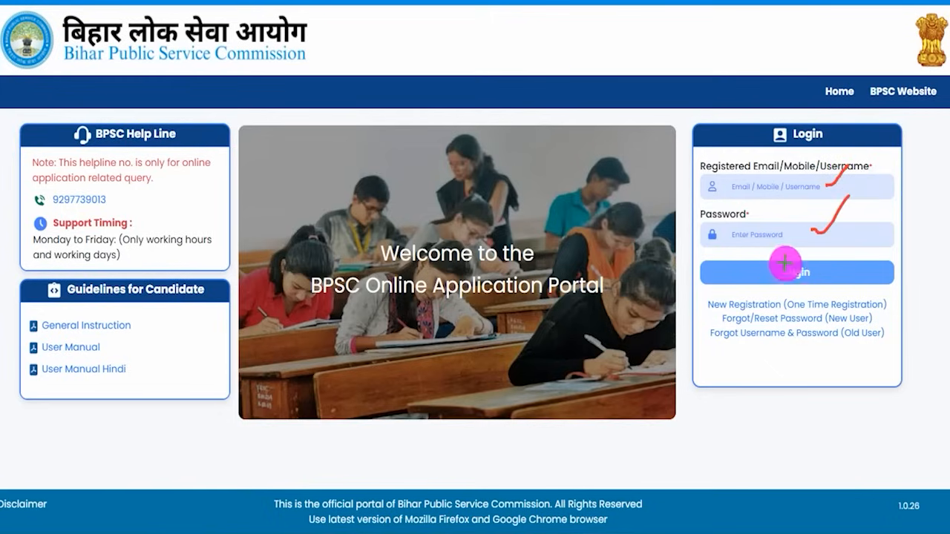
pyautogui.moveTo(915, 259); pyautogui.dragTo(826, 274)
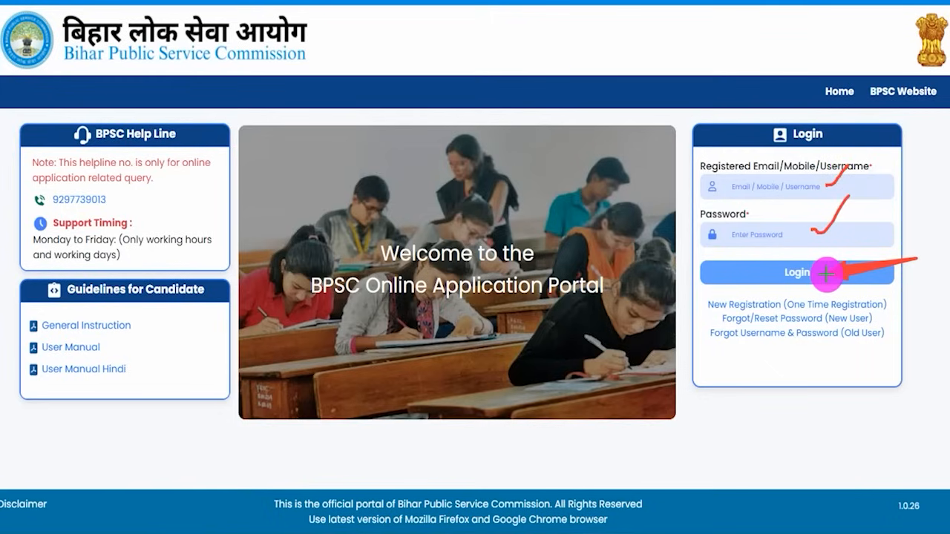
pyautogui.click(826, 274)
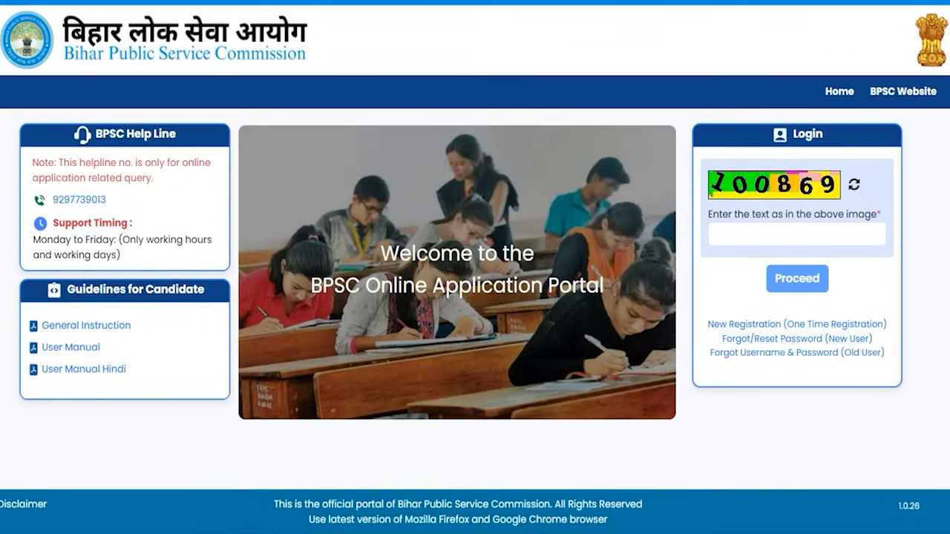
# Step: Enter the captcha text from the image, proceed with the login and decline the DigiLocker redirect
pyautogui.moveTo(812, 234); pyautogui.dragTo(863, 194)
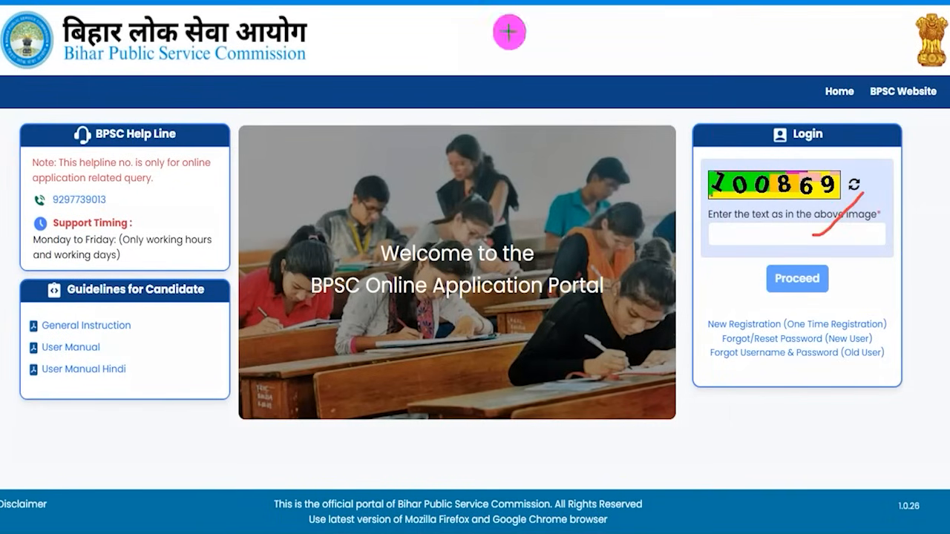
pyautogui.moveTo(782, 260)
pyautogui.mouseDown()
pyautogui.moveTo(751, 260)
pyautogui.moveTo(755, 293)
pyautogui.moveTo(841, 292)
pyautogui.moveTo(826, 257)
pyautogui.mouseUp()
pyautogui.click(820, 273)
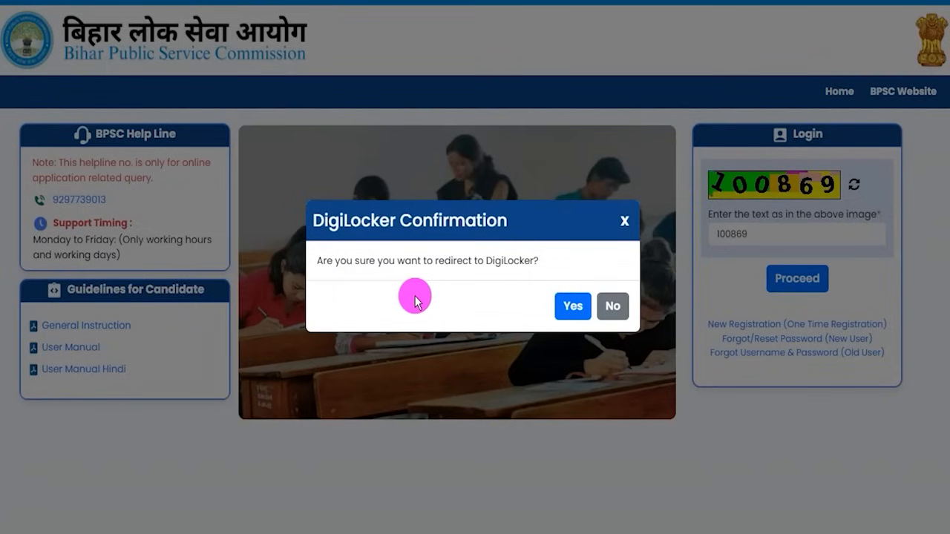
pyautogui.click(611, 304)
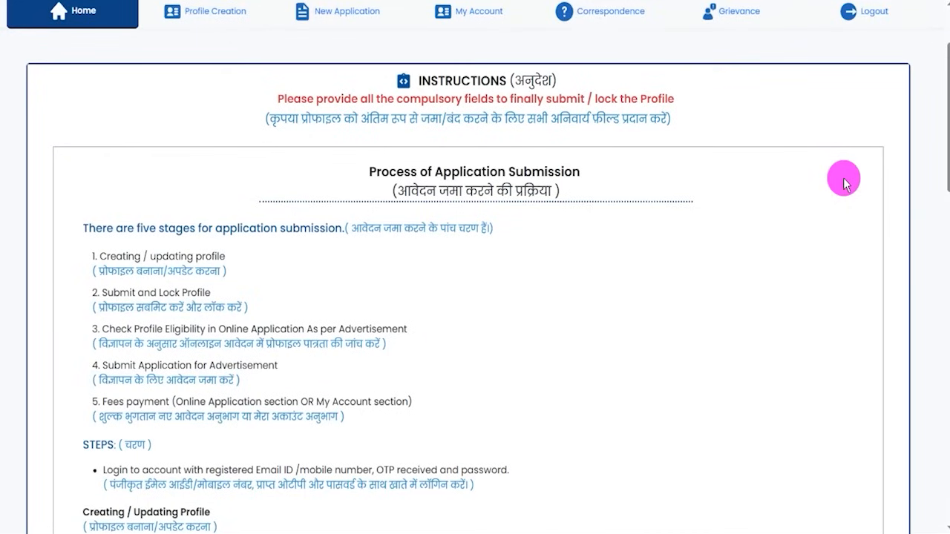
# Step: Read the five stages of application submission in the portal's instructions
pyautogui.moveTo(177, 229); pyautogui.dragTo(162, 266)
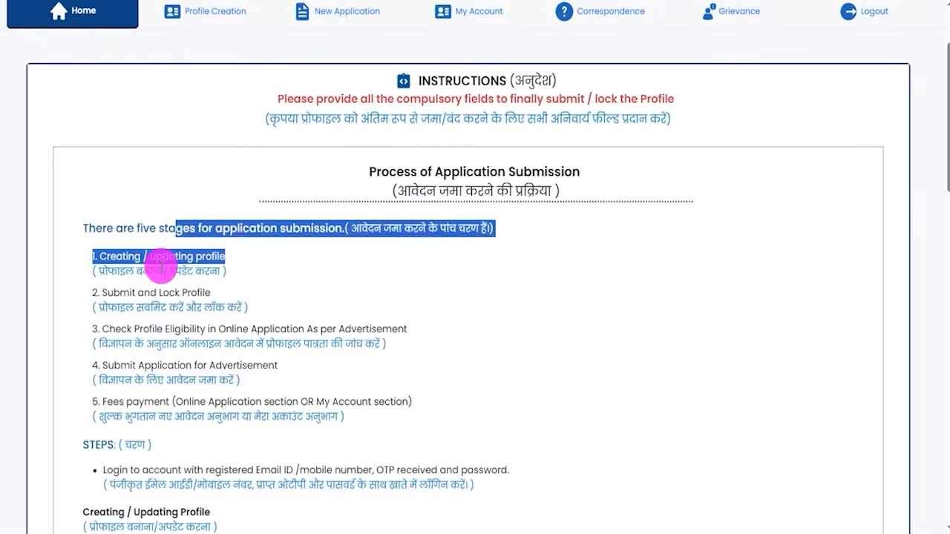
pyautogui.moveTo(167, 307); pyautogui.dragTo(210, 327)
pyautogui.moveTo(168, 365); pyautogui.dragTo(198, 368)
pyautogui.moveTo(190, 401); pyautogui.dragTo(214, 402)
pyautogui.click(392, 76)
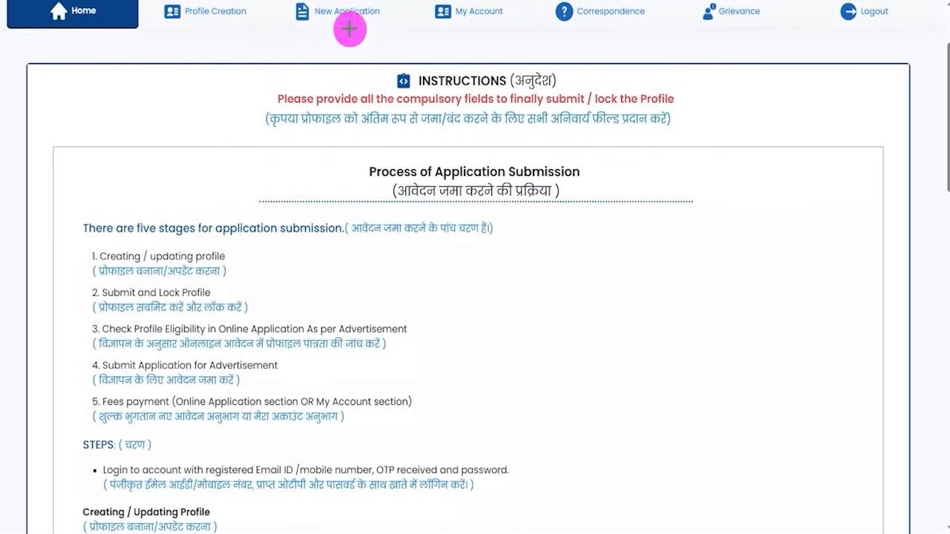
# Step: Open Profile Creation and review its six steps, from Personal Information to Upload Photo / Signature & Profile Lock
pyautogui.moveTo(179, 123); pyautogui.dragTo(208, 32)
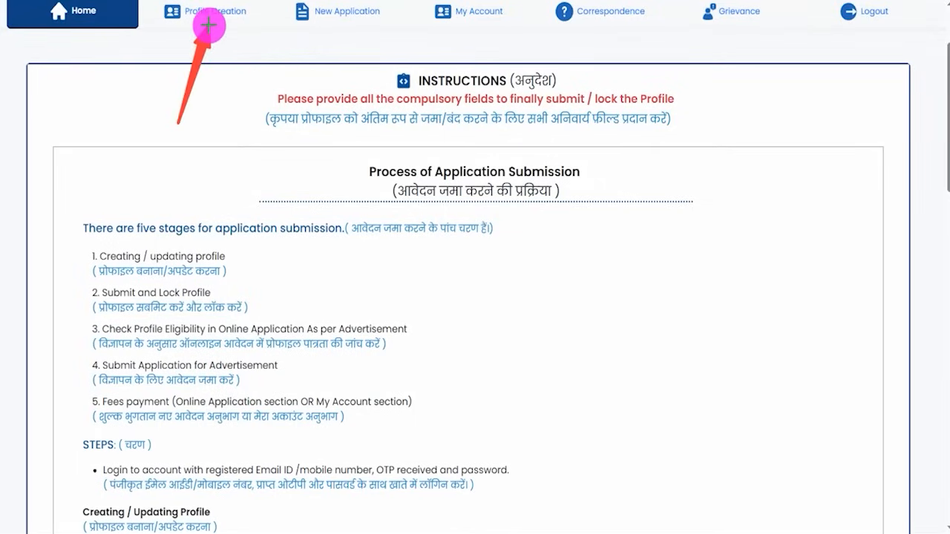
pyautogui.click(210, 22)
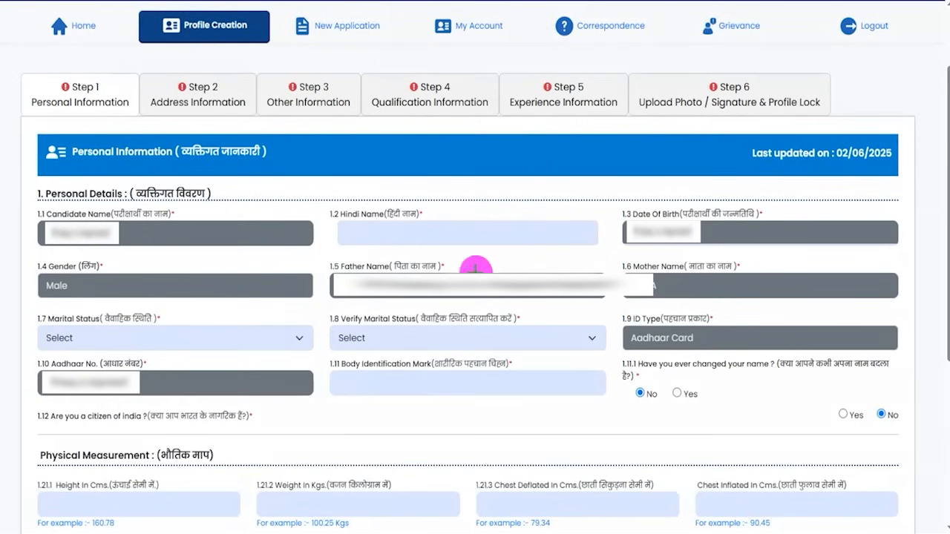
pyautogui.moveTo(117, 91); pyautogui.dragTo(135, 80)
pyautogui.moveTo(230, 94); pyautogui.dragTo(256, 74)
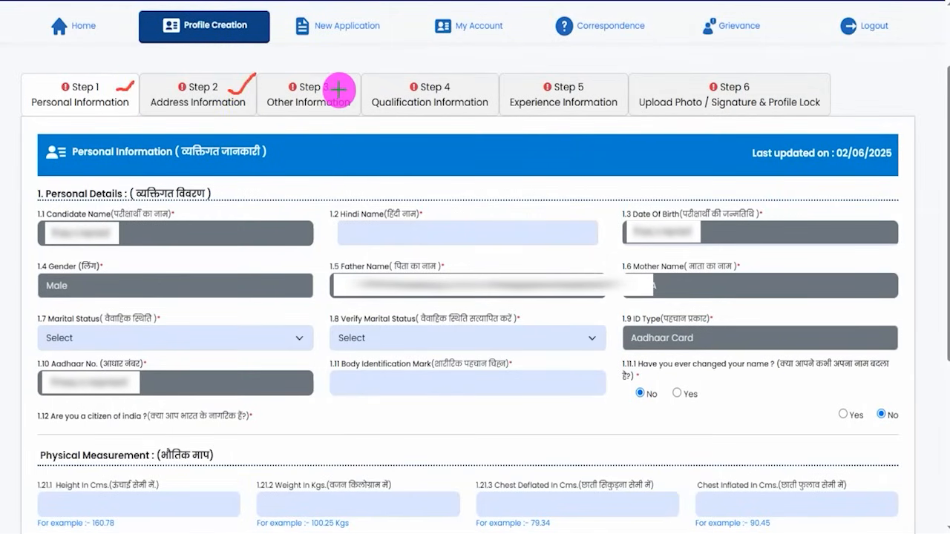
pyautogui.moveTo(335, 95); pyautogui.dragTo(366, 78)
pyautogui.moveTo(477, 92); pyautogui.dragTo(498, 77)
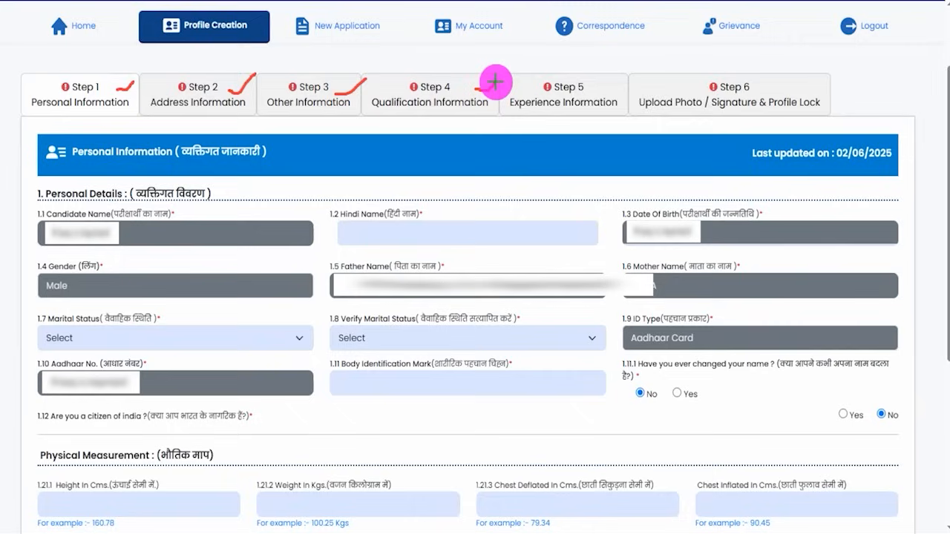
pyautogui.moveTo(615, 92); pyautogui.dragTo(642, 73)
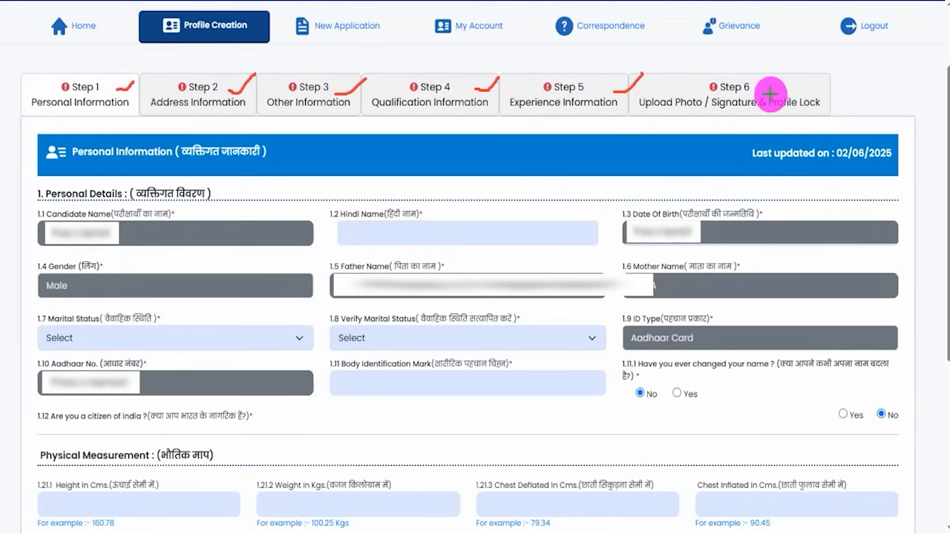
pyautogui.moveTo(801, 90); pyautogui.dragTo(825, 76)
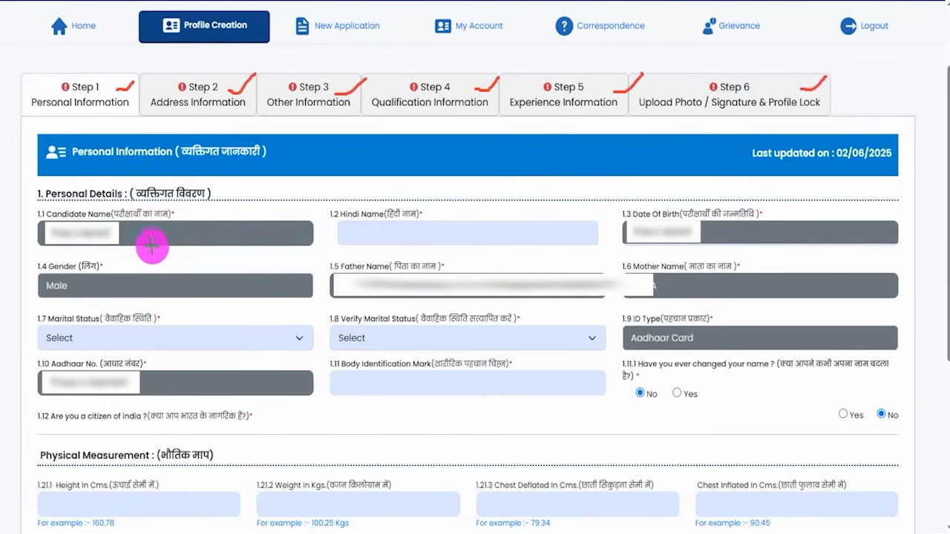
pyautogui.moveTo(148, 241); pyautogui.dragTo(203, 241)
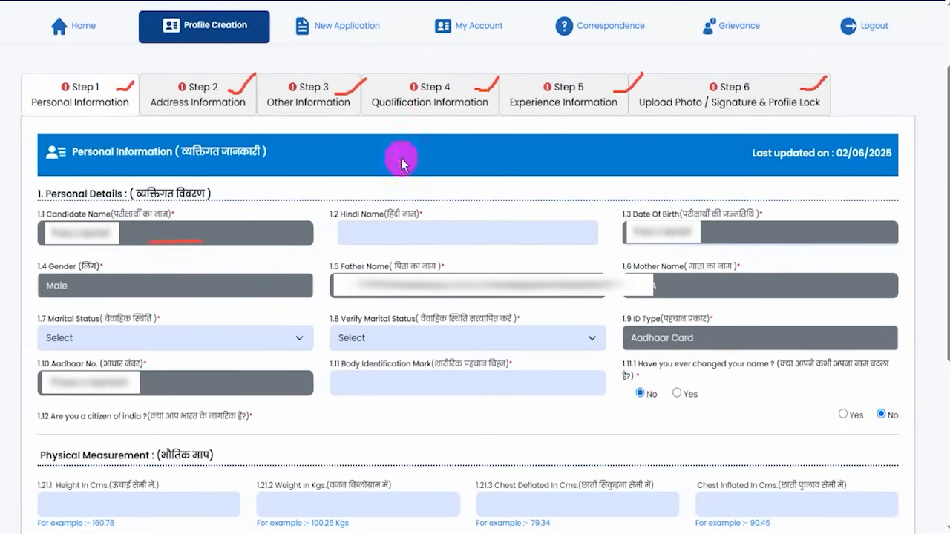
pyautogui.click(385, 231)
pyautogui.write('Ami')
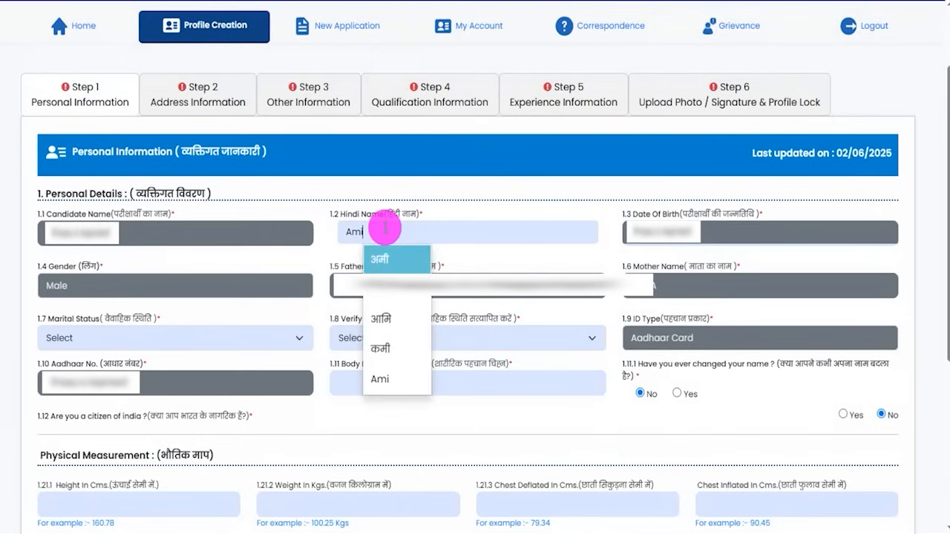
pyautogui.press('BackSpace')
pyautogui.press('BackSpace')
pyautogui.press('BackSpace')
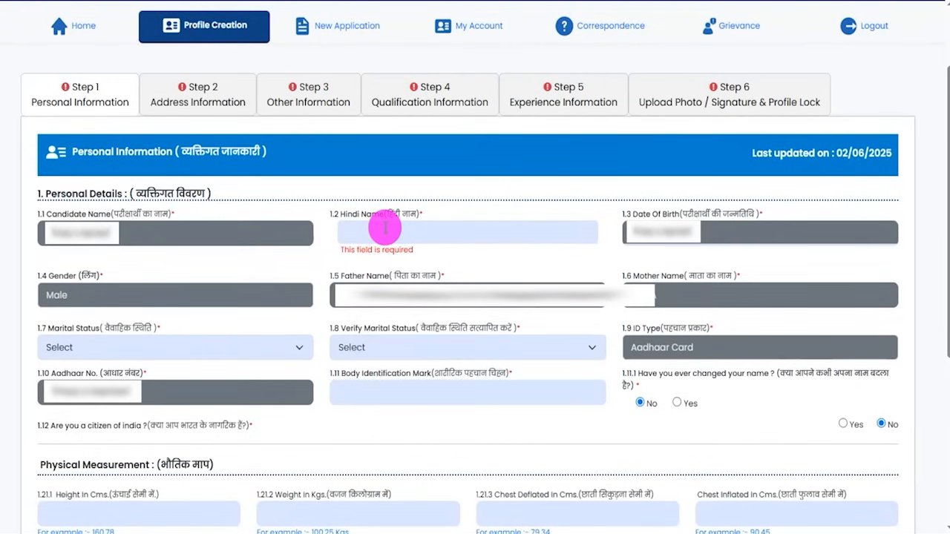
# Step: Set both Marital Status and Verify Marital Status to Unmarried and activate the empty Body Identification Mark field
pyautogui.click(175, 349)
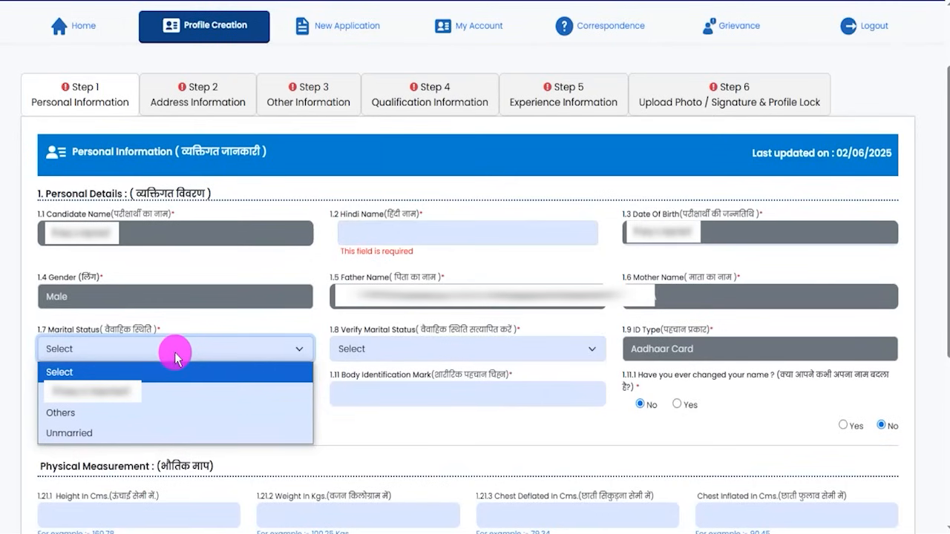
pyautogui.click(78, 434)
pyautogui.click(393, 363)
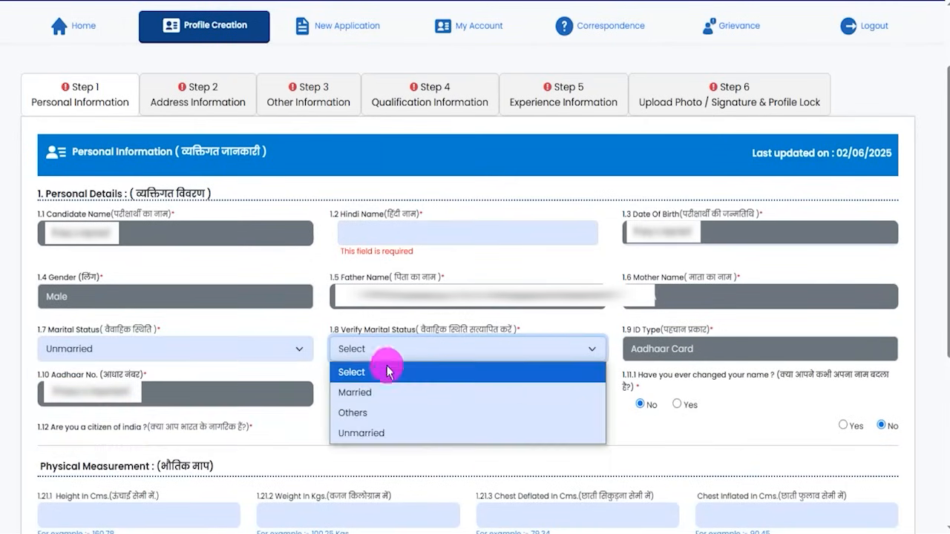
pyautogui.click(373, 435)
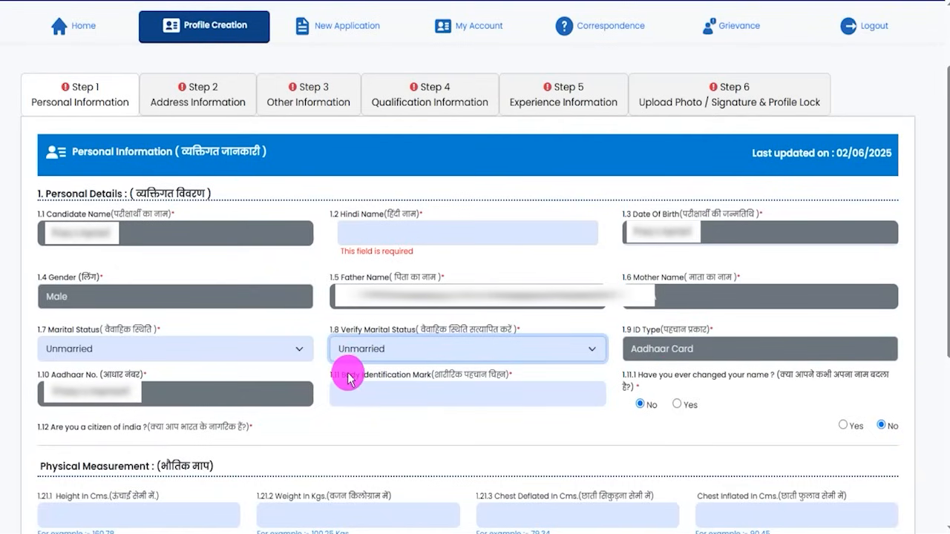
pyautogui.click(392, 375)
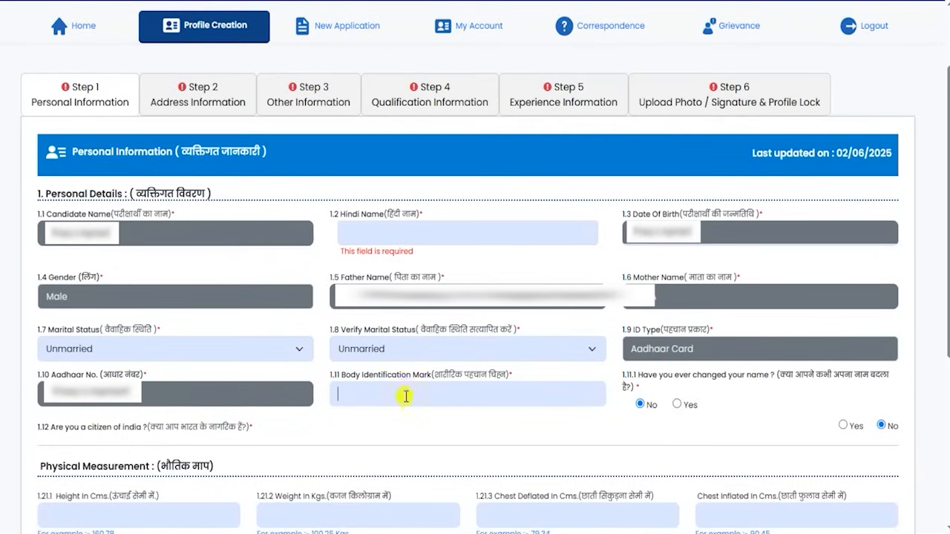
pyautogui.click(404, 397)
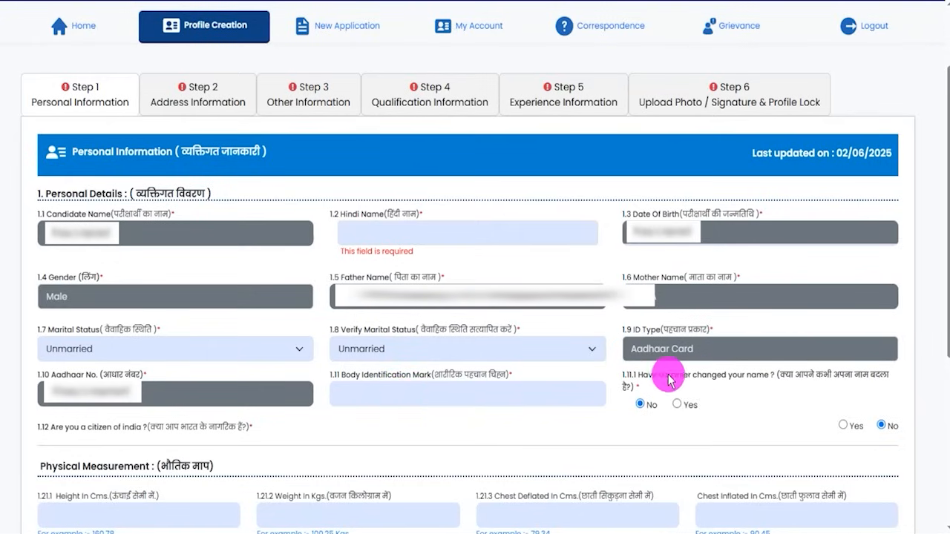
# Step: Check the Changed Name field by answering Yes to the name-change question, and restore the answer to No
pyautogui.moveTo(637, 374); pyautogui.dragTo(864, 382)
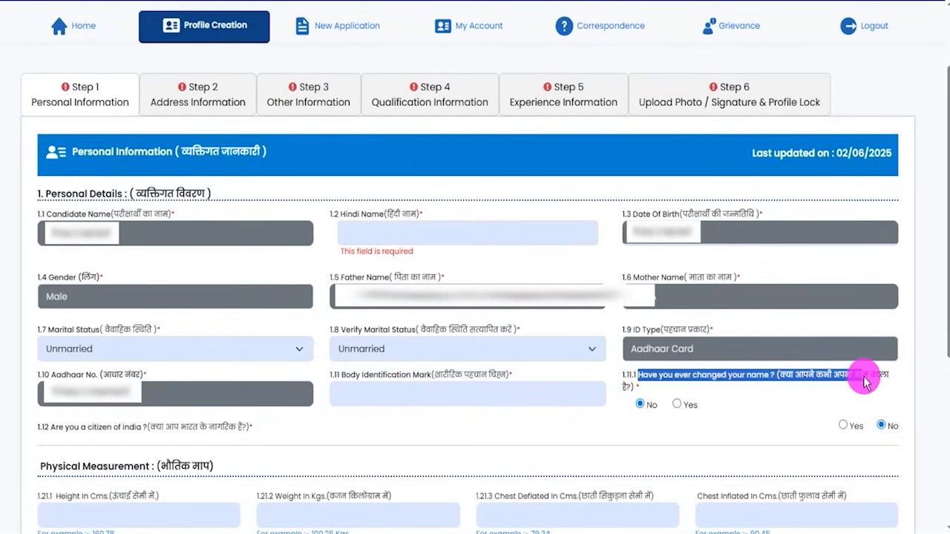
pyautogui.click(678, 405)
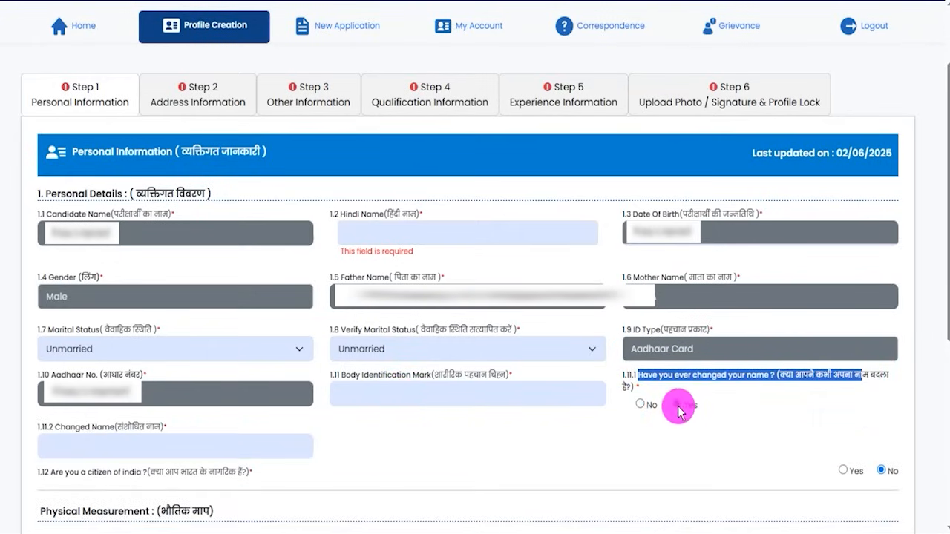
pyautogui.click(111, 443)
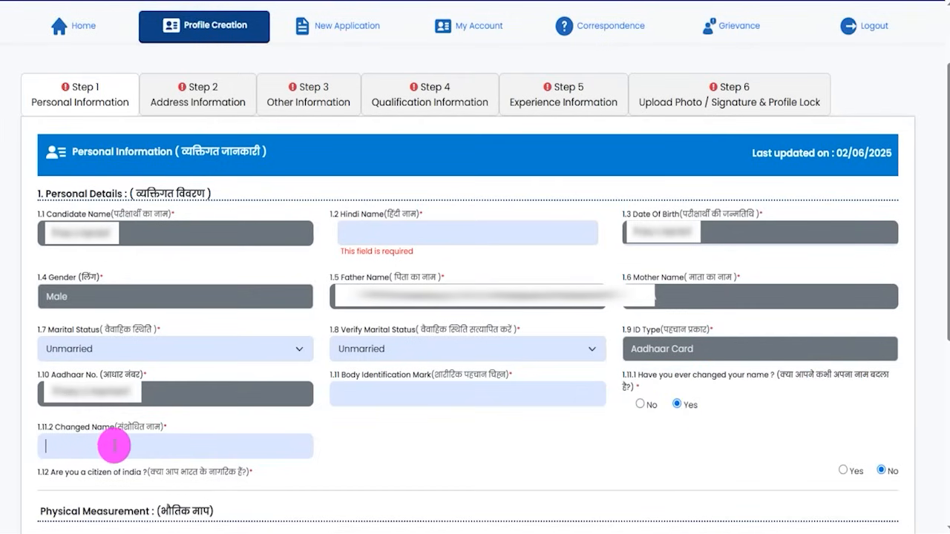
pyautogui.click(639, 405)
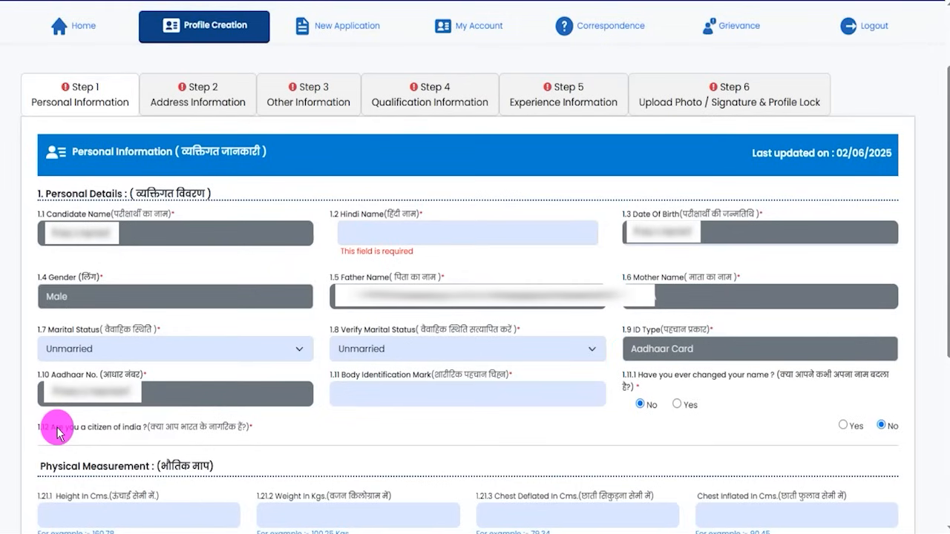
# Step: Answer Yes to being a citizen of India and to both the Permanent Resident of Bihar question and its verification
pyautogui.moveTo(55, 428); pyautogui.dragTo(94, 428)
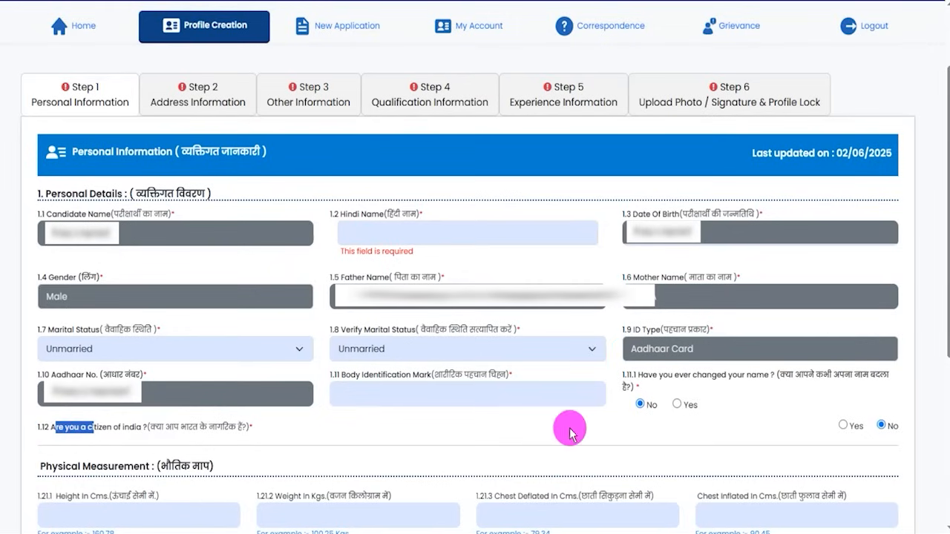
pyautogui.click(842, 427)
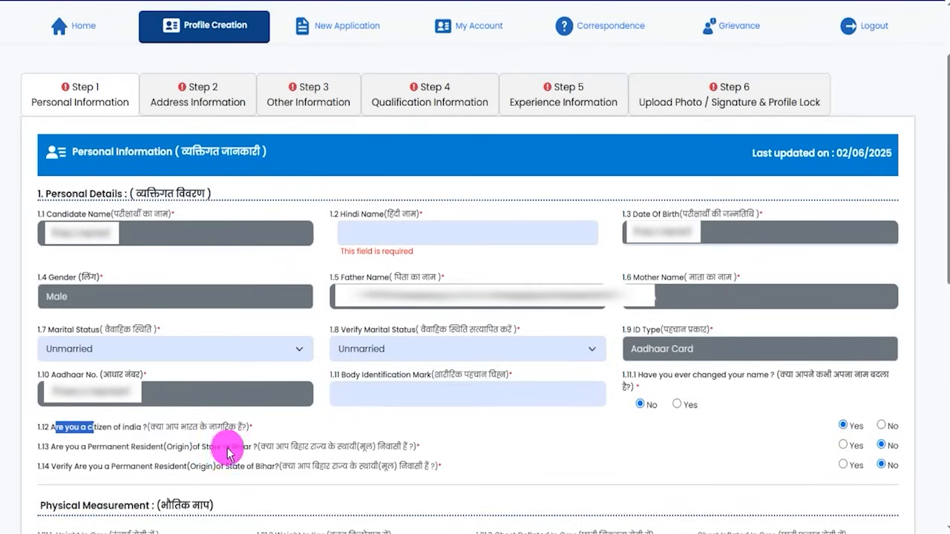
pyautogui.moveTo(261, 448); pyautogui.dragTo(379, 450)
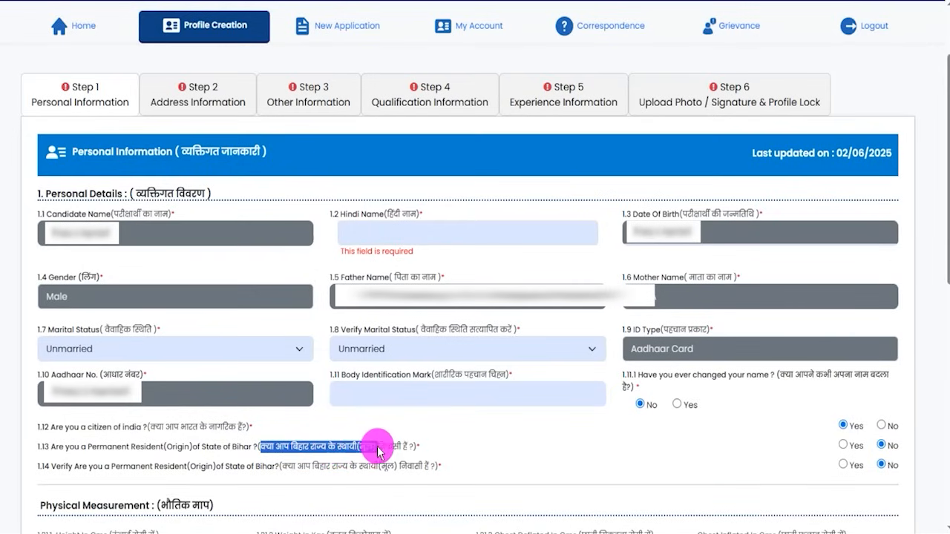
pyautogui.click(843, 445)
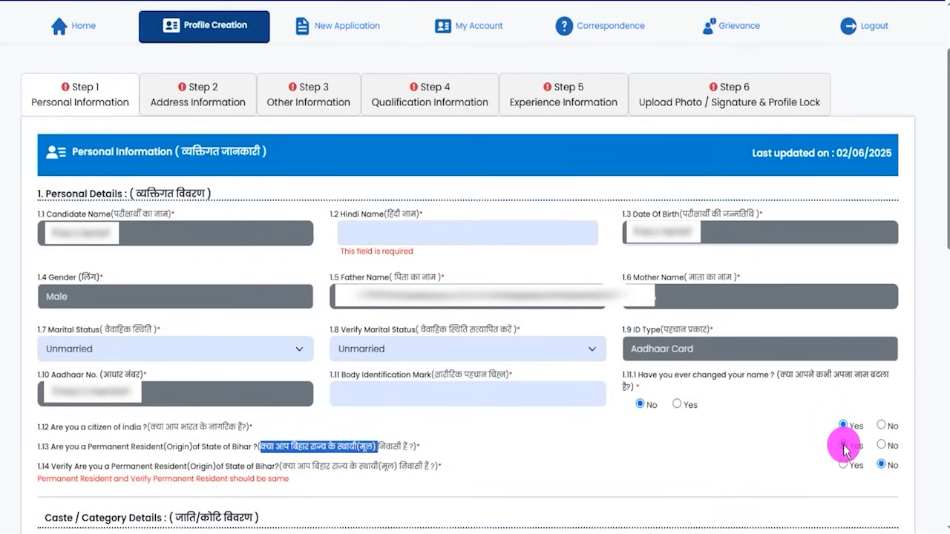
pyautogui.click(881, 445)
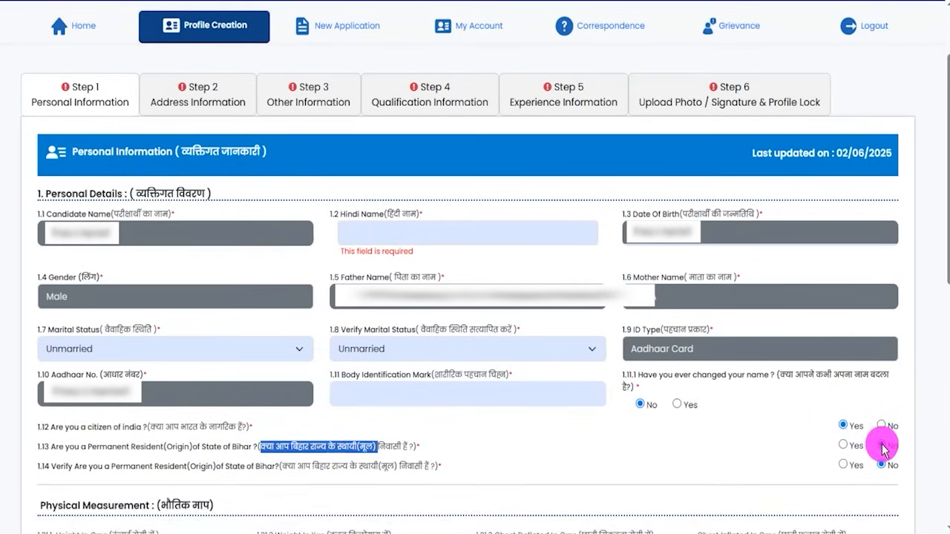
pyautogui.moveTo(282, 466); pyautogui.dragTo(407, 468)
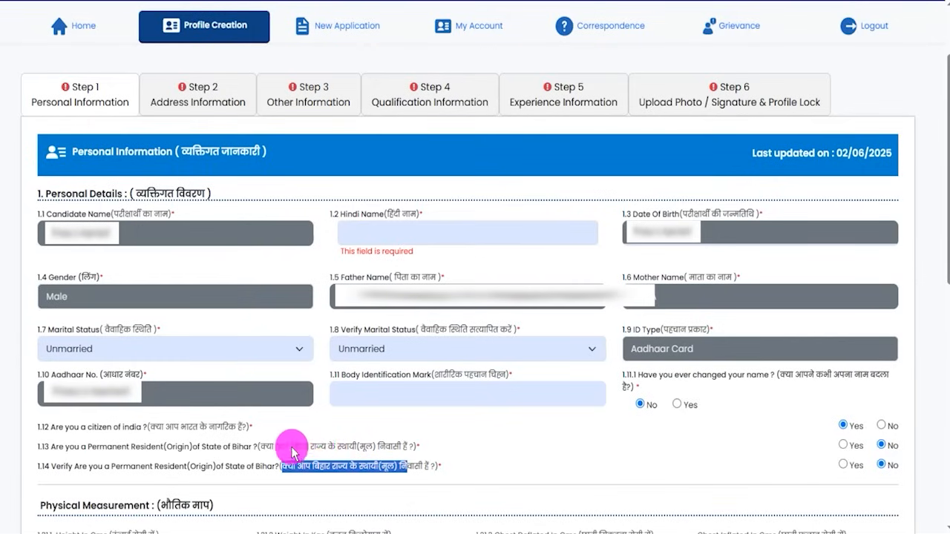
pyautogui.moveTo(316, 446); pyautogui.dragTo(347, 446)
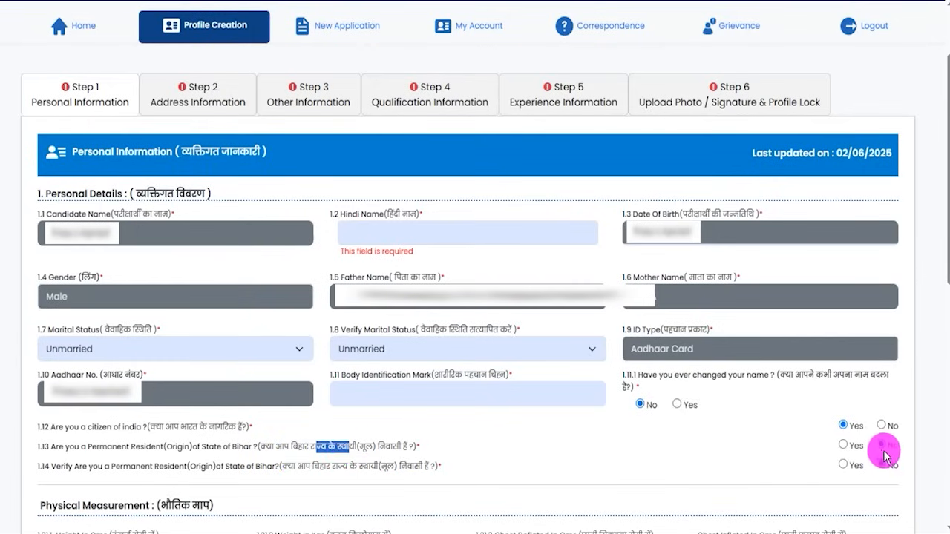
pyautogui.click(364, 496)
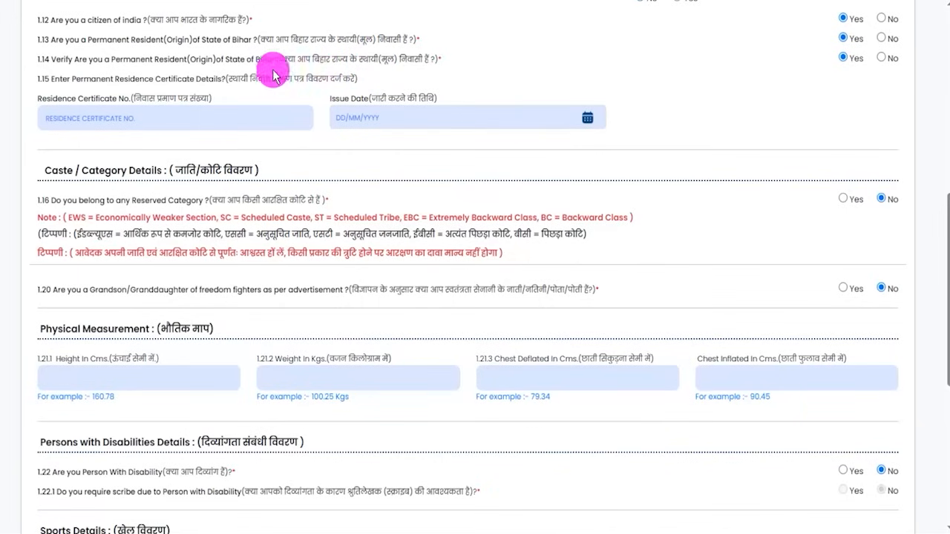
# Step: Examine the Residence Certificate No. field and the Issue Date calendar for the permanent residence certificate, leaving both empty
pyautogui.moveTo(46, 100); pyautogui.dragTo(197, 97)
pyautogui.click(153, 121)
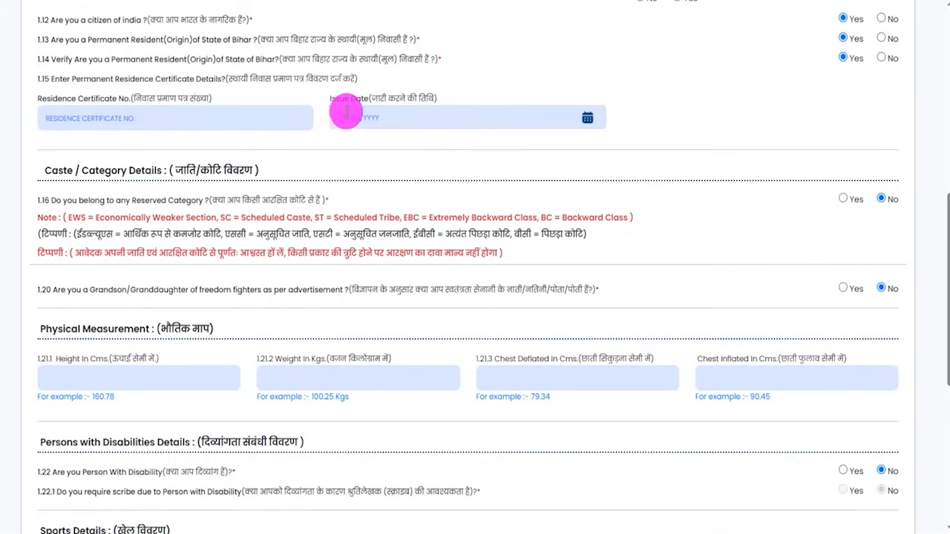
pyautogui.click(586, 117)
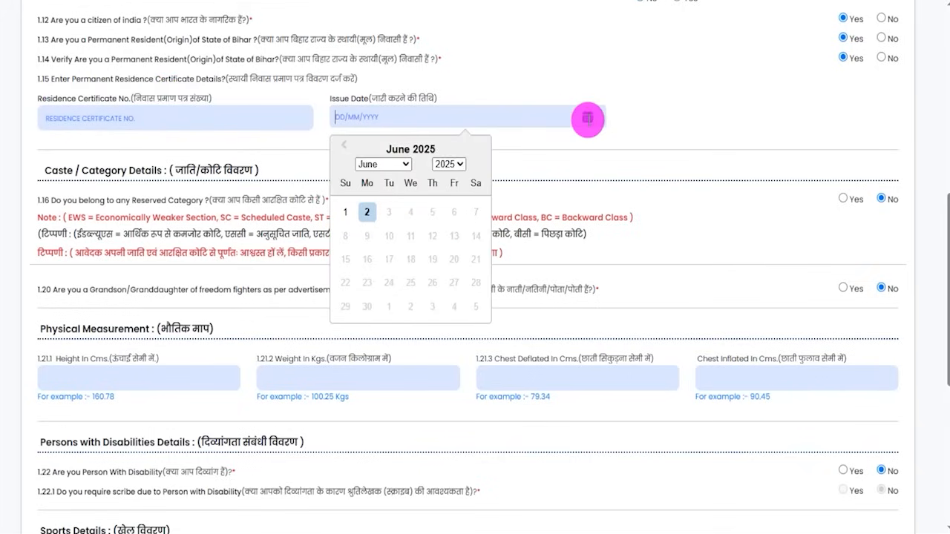
pyautogui.click(659, 138)
# Step: Answer Yes to Reserved Category to inspect the category code, caste name and caste certificate fields, and restore the answer to No
pyautogui.moveTo(74, 169); pyautogui.dragTo(180, 201)
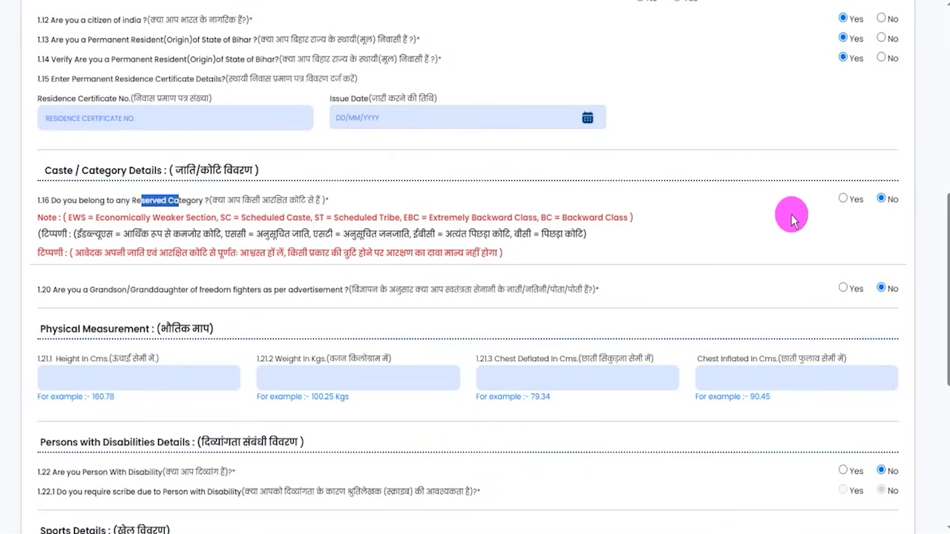
pyautogui.click(844, 201)
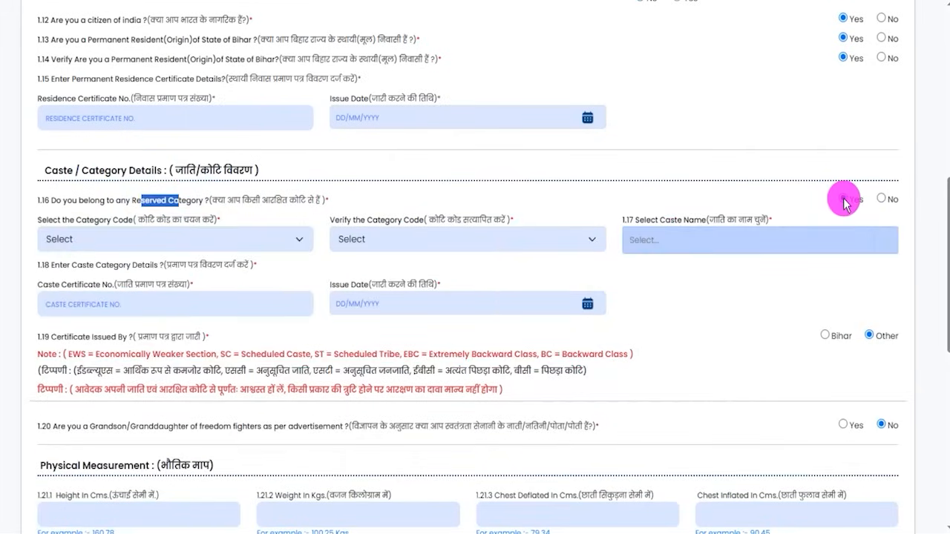
pyautogui.click(115, 241)
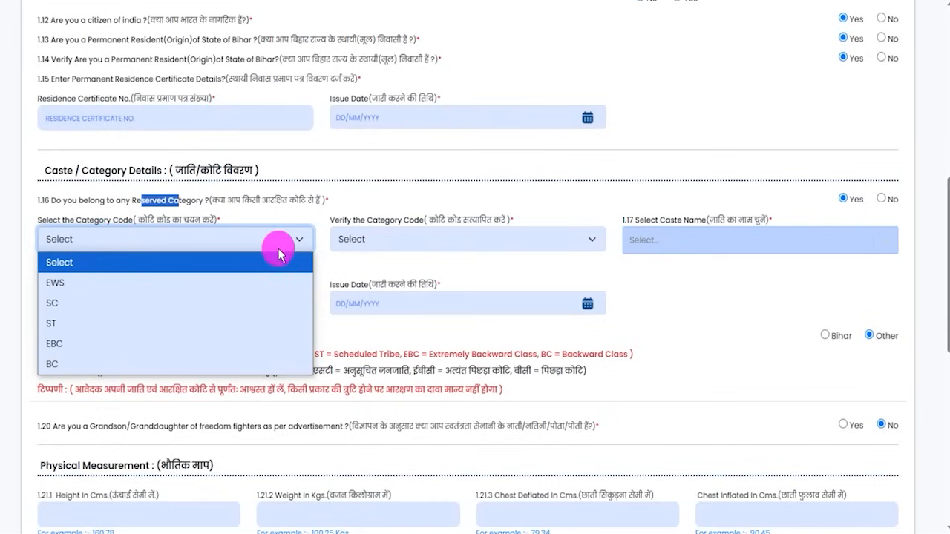
pyautogui.click(403, 248)
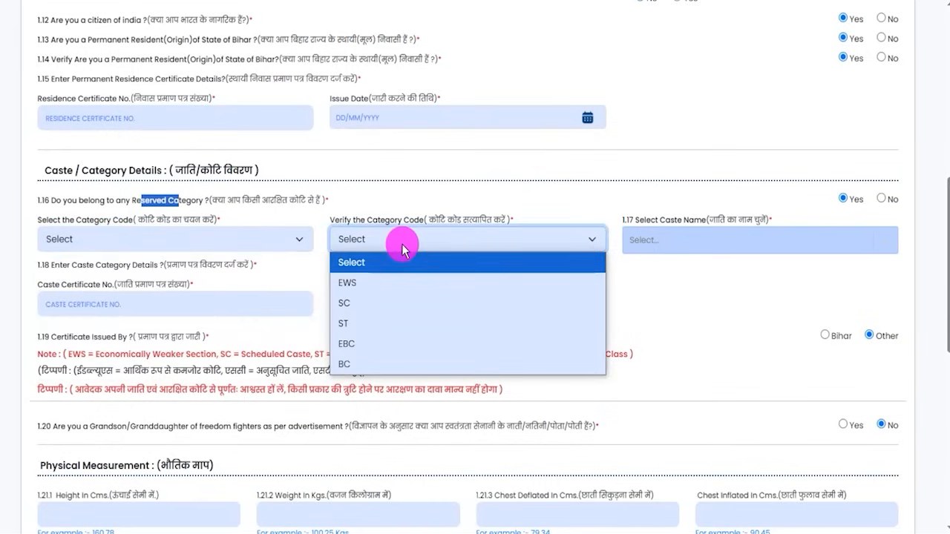
pyautogui.click(718, 250)
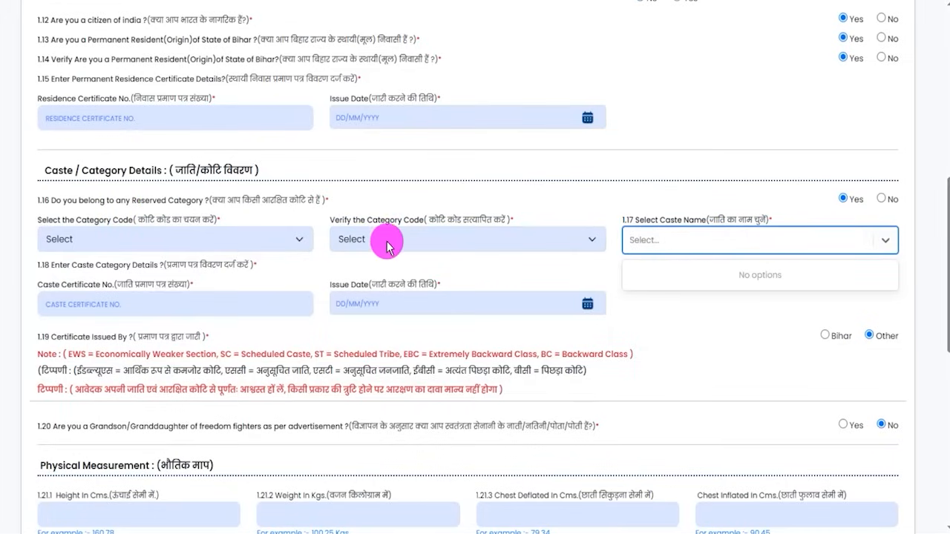
pyautogui.click(115, 306)
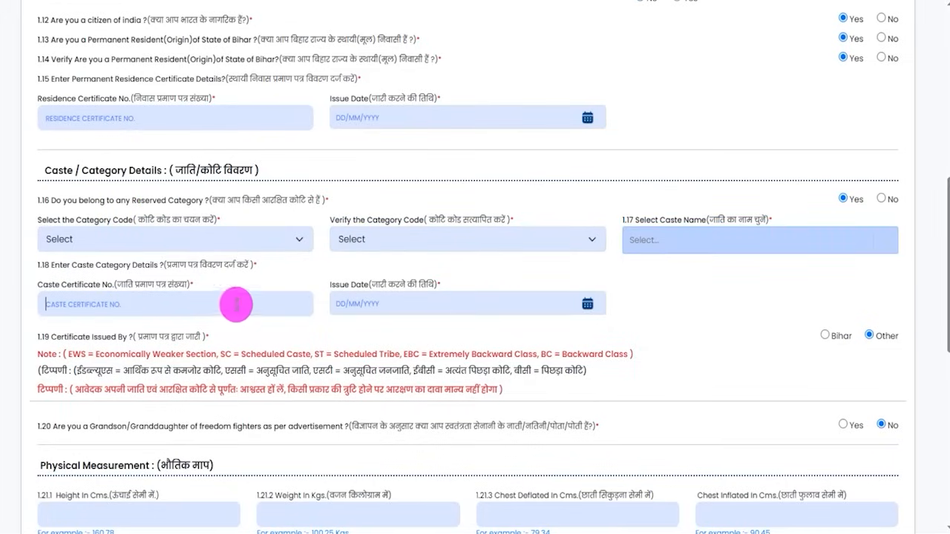
pyautogui.click(412, 304)
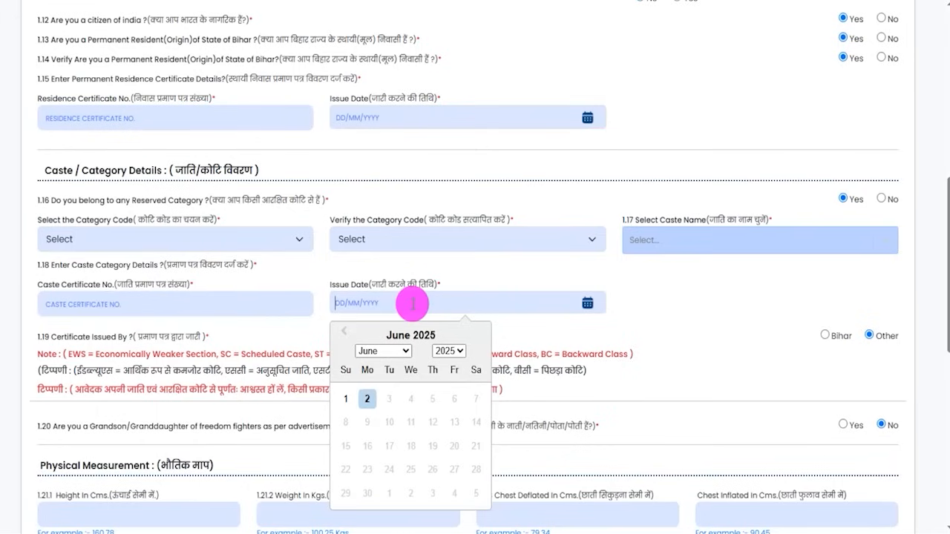
pyautogui.click(642, 312)
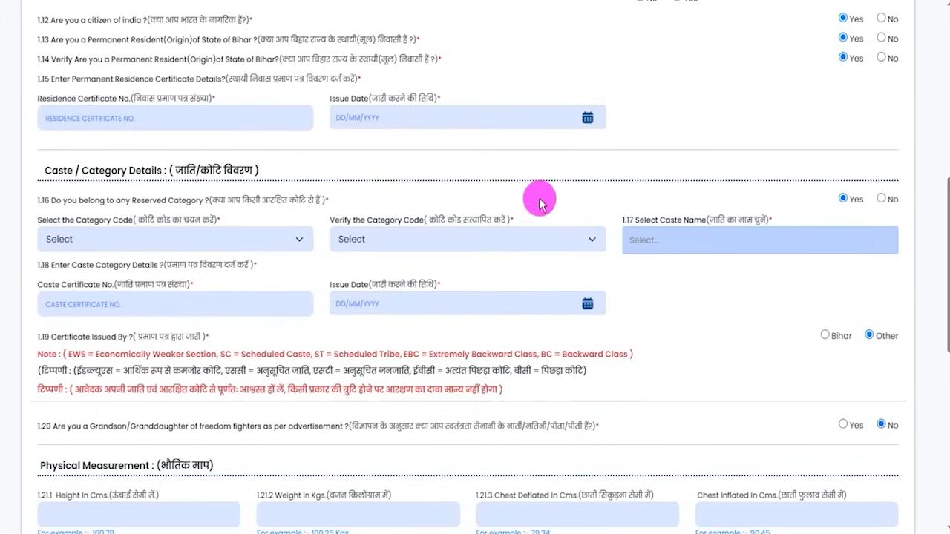
pyautogui.click(881, 200)
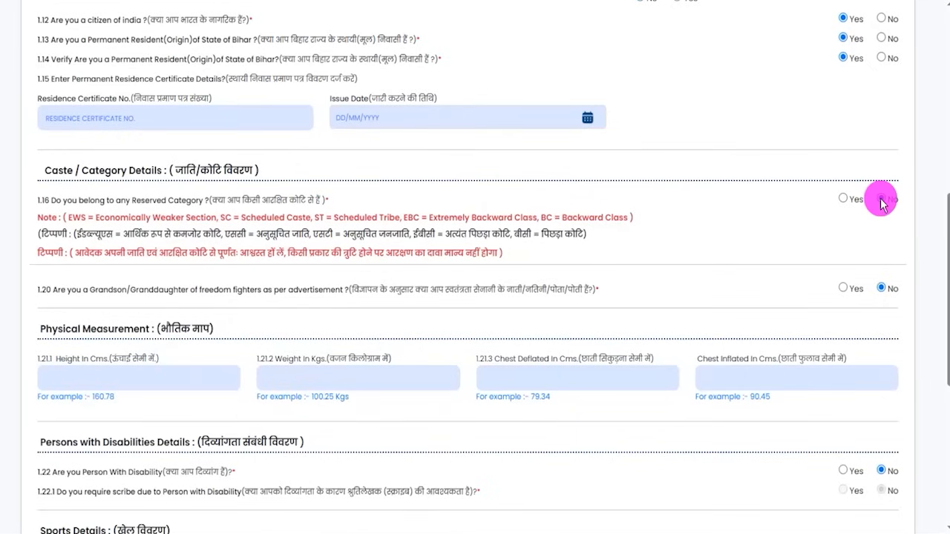
# Step: Answer Yes to the freedom fighter grandchild question to inspect its certificate number and issue date fields, and restore the answer to No
pyautogui.click(843, 288)
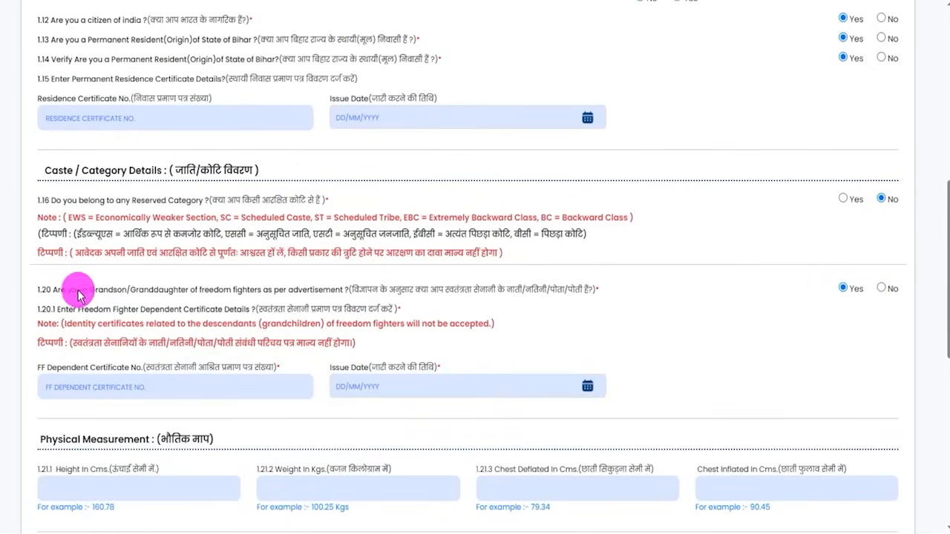
pyautogui.moveTo(65, 290); pyautogui.dragTo(286, 291)
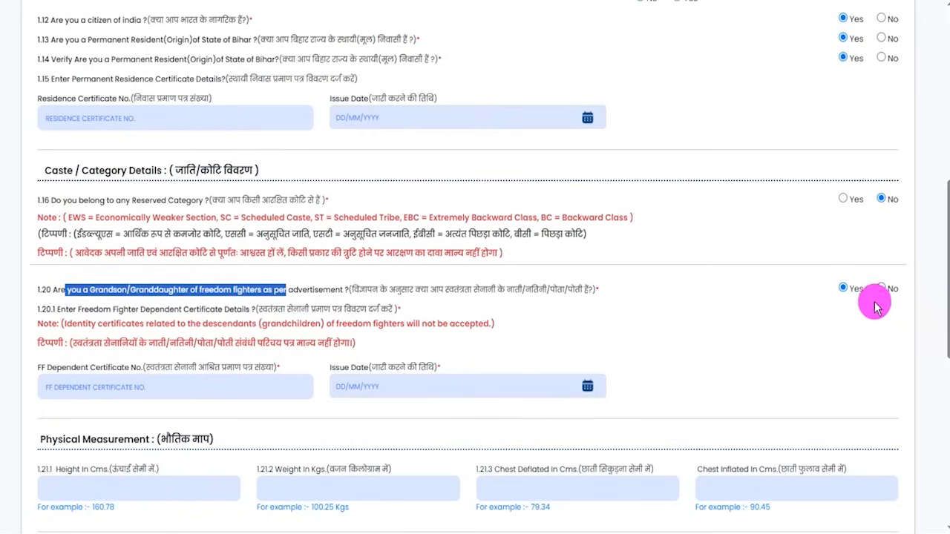
pyautogui.click(109, 386)
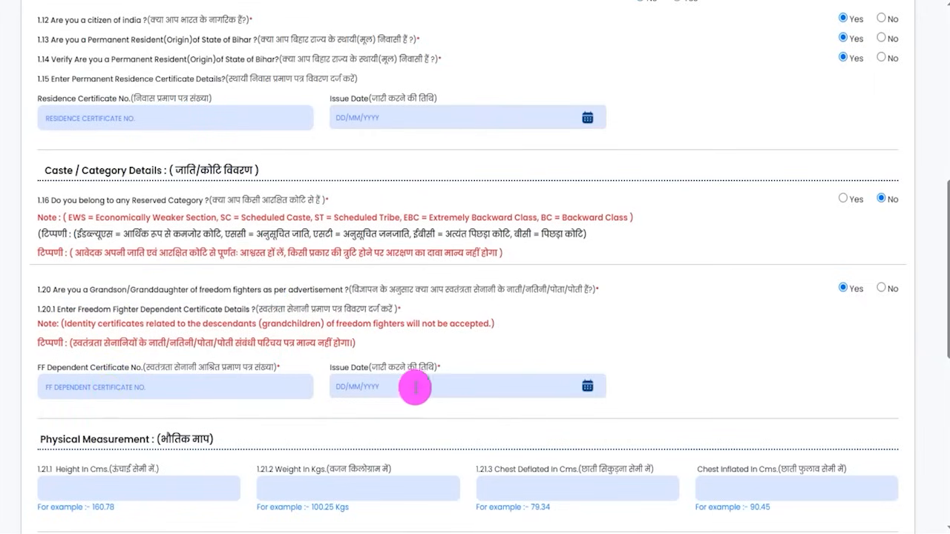
pyautogui.click(587, 386)
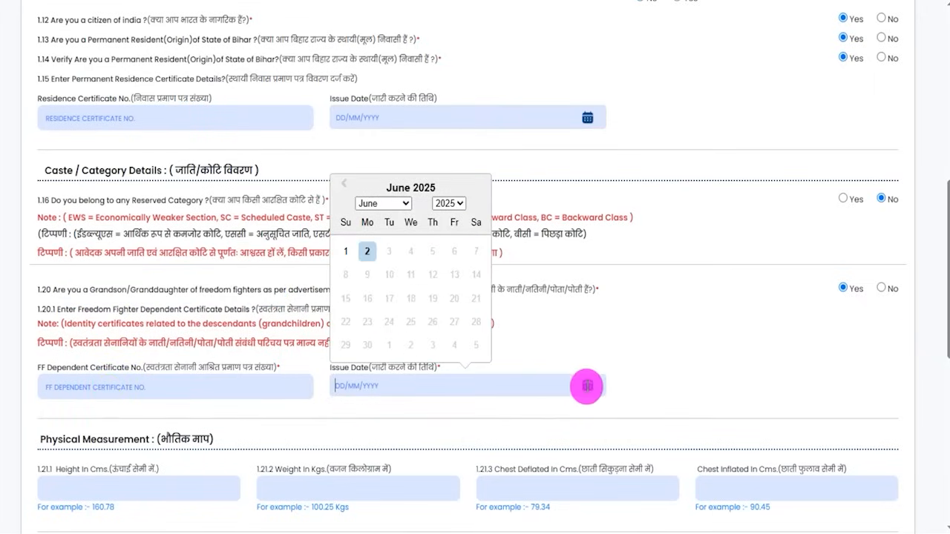
pyautogui.click(689, 355)
pyautogui.click(881, 290)
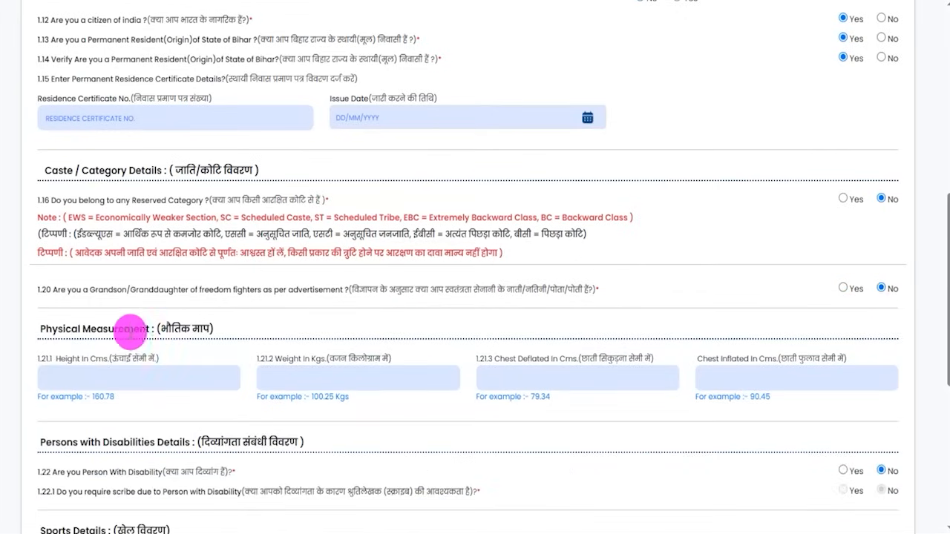
# Step: Examine the Physical Measurement fields for height, weight, chest deflated and chest inflated, leaving them empty
pyautogui.moveTo(51, 327); pyautogui.dragTo(140, 331)
pyautogui.scroll(-2, 139, 333)
pyautogui.click(90, 234)
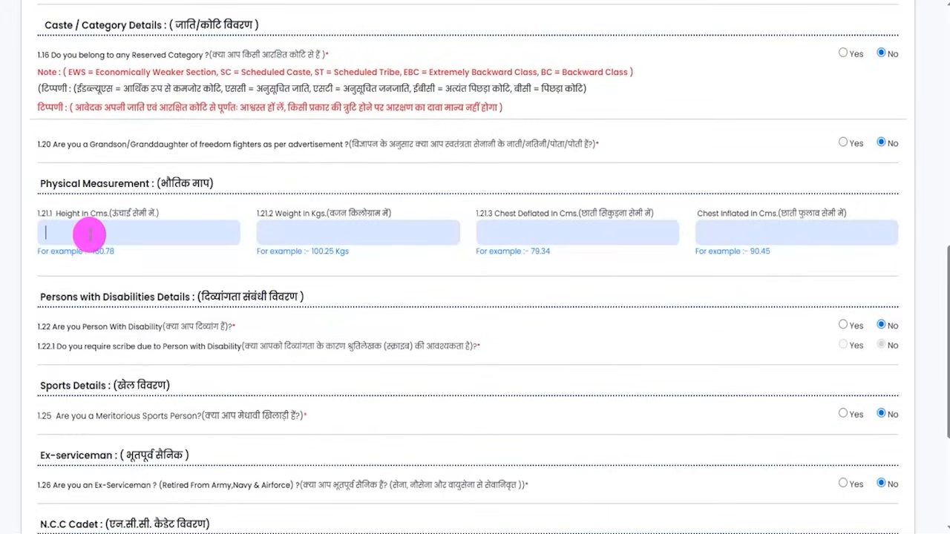
pyautogui.click(302, 232)
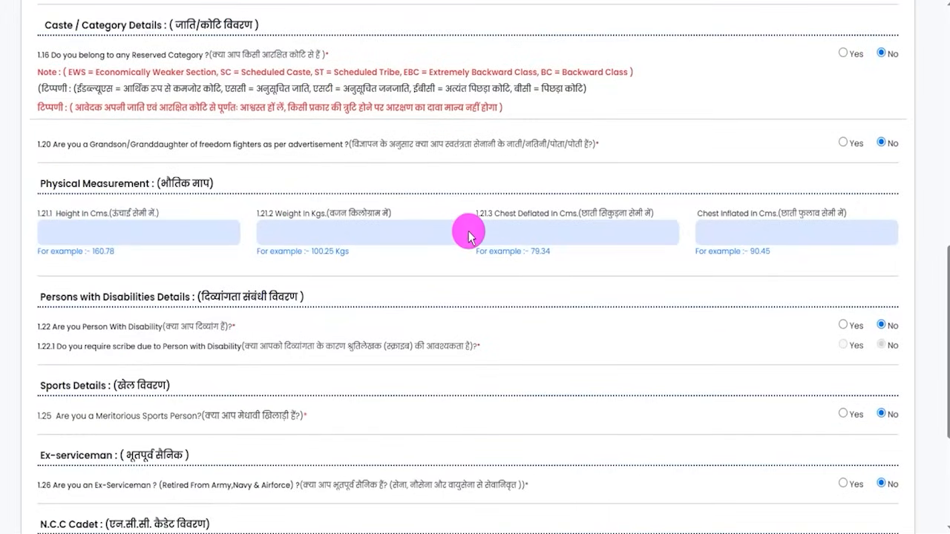
pyautogui.click(531, 235)
pyautogui.moveTo(710, 216); pyautogui.dragTo(752, 215)
pyautogui.click(738, 231)
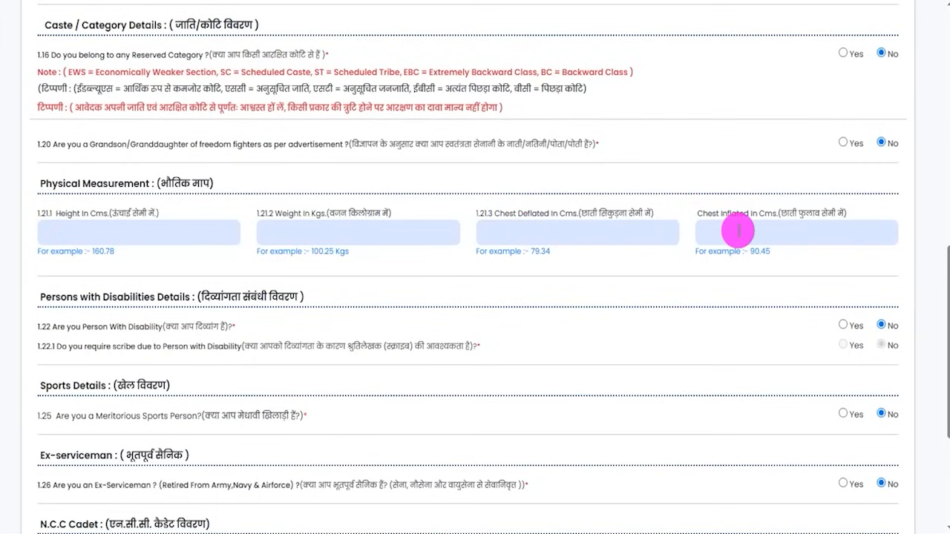
# Step: Answer Yes to Person With Disability, choose Visually Disabled as the nature of disability and its verification, and restore the answer to No
pyautogui.scroll(-3, 198, 314)
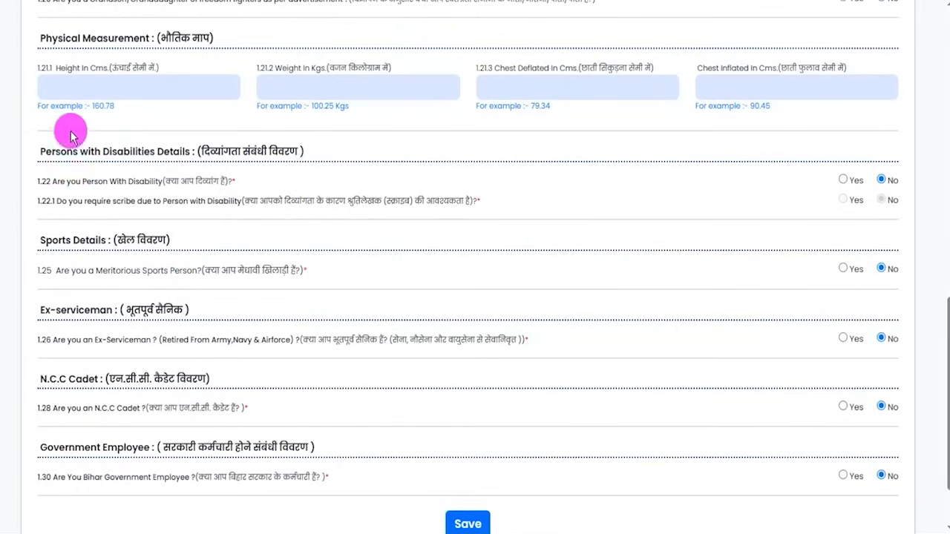
pyautogui.moveTo(55, 151); pyautogui.dragTo(163, 151)
pyautogui.click(843, 180)
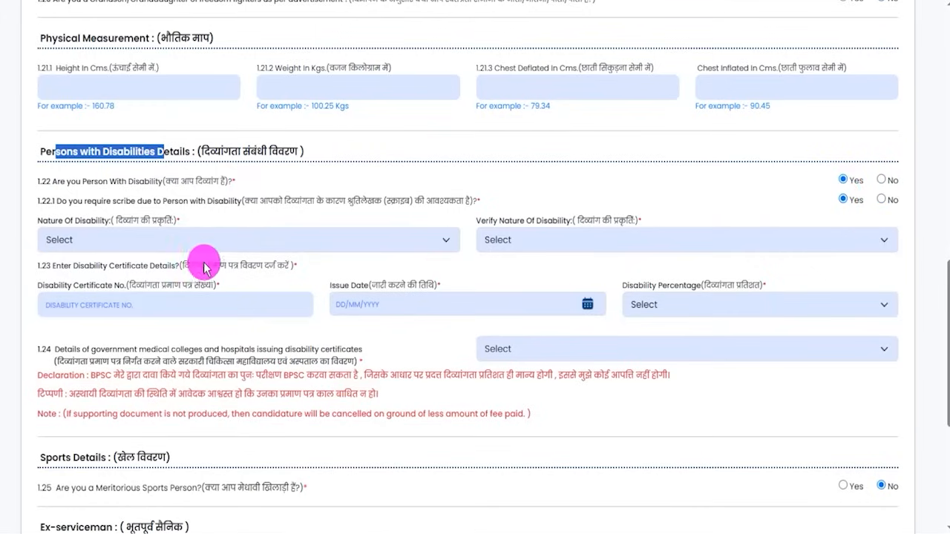
pyautogui.click(111, 239)
pyautogui.click(103, 283)
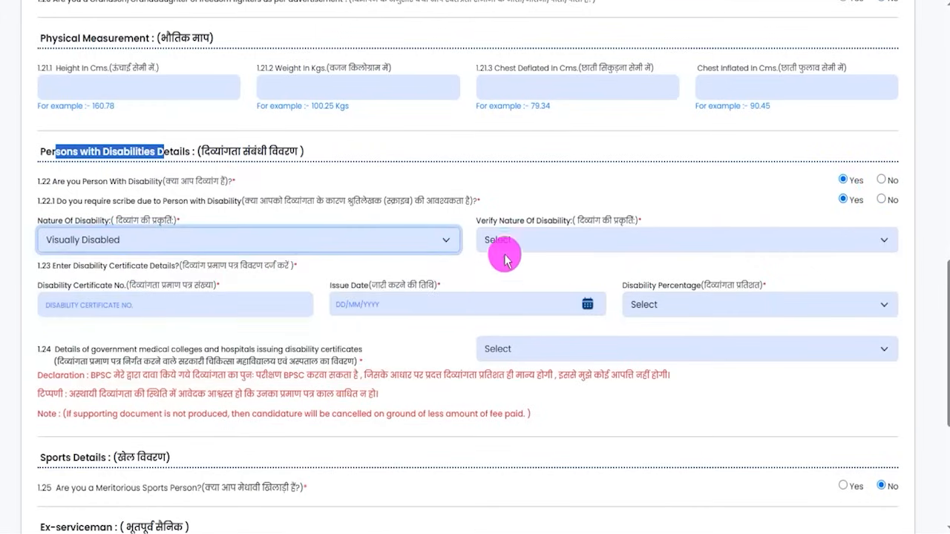
pyautogui.click(521, 242)
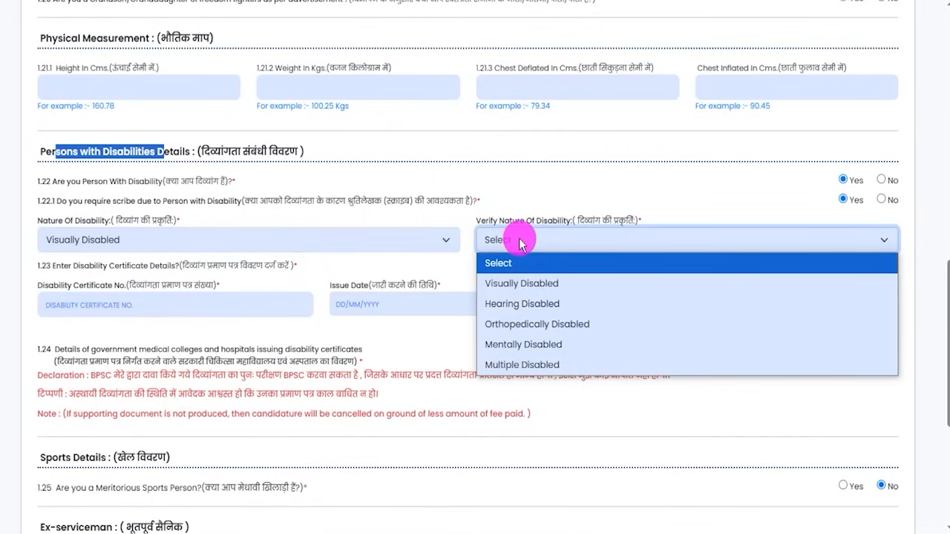
pyautogui.click(512, 283)
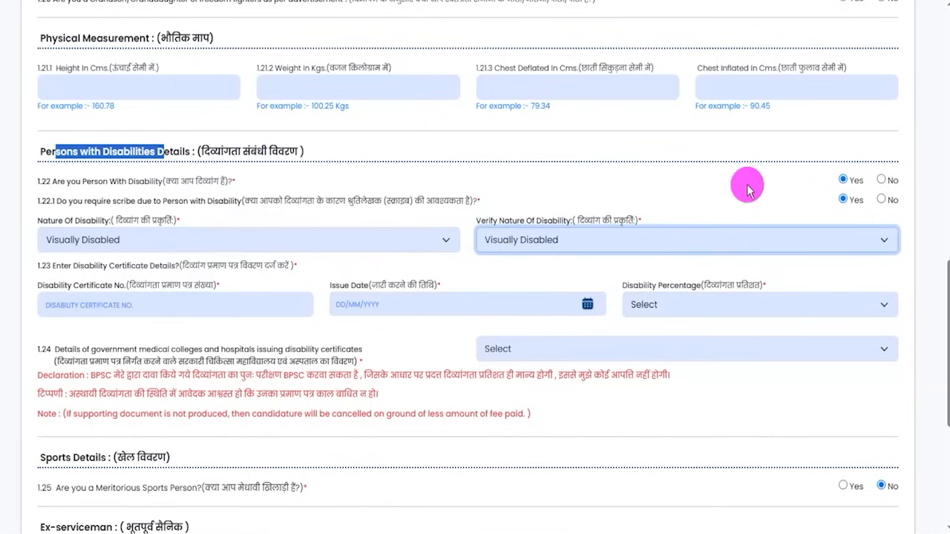
pyautogui.click(881, 180)
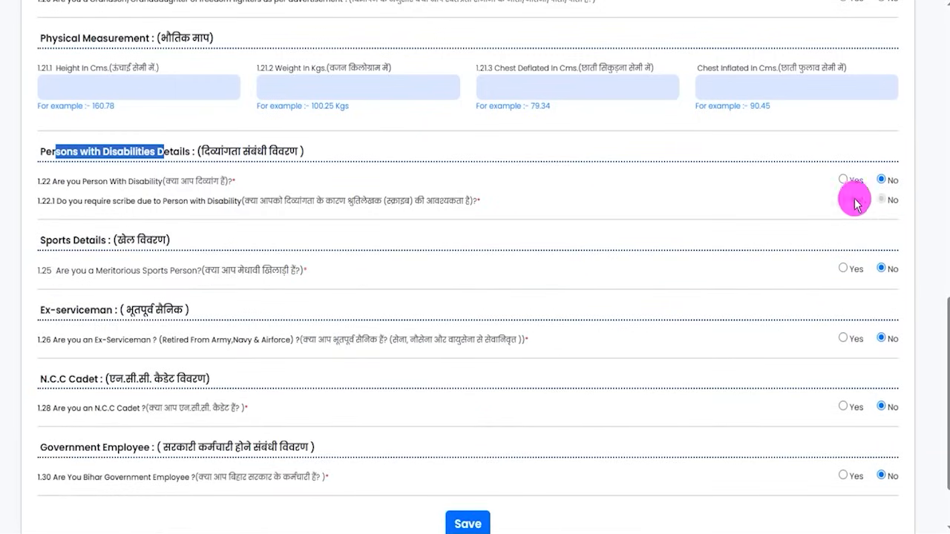
# Step: Answer Yes to the Meritorious Sports Person question to check for extra fields, and restore the answer to No
pyautogui.moveTo(60, 239); pyautogui.dragTo(113, 238)
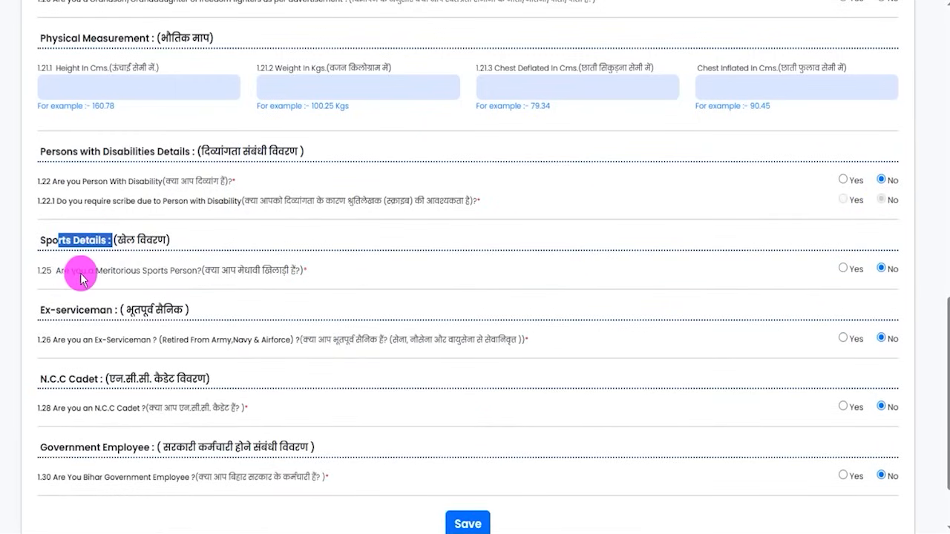
pyautogui.moveTo(71, 271); pyautogui.dragTo(115, 272)
pyautogui.click(843, 269)
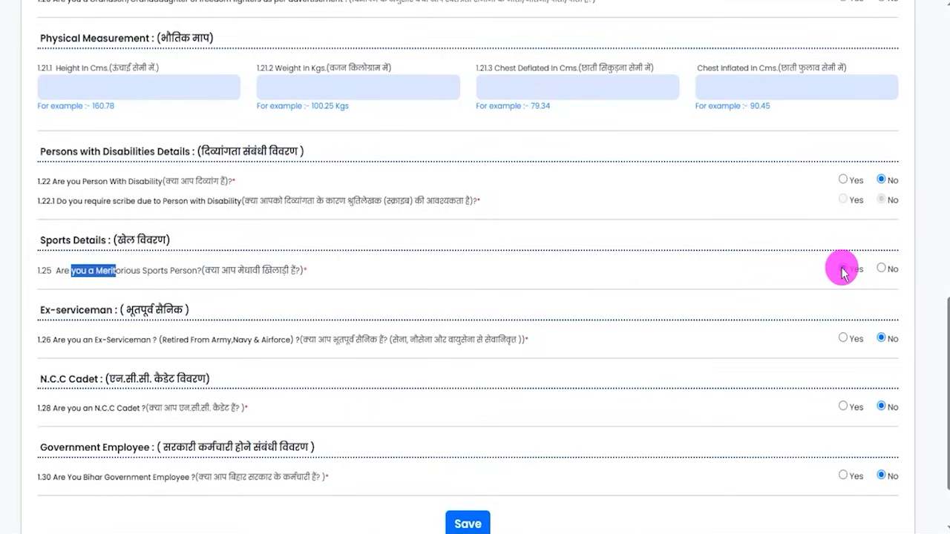
pyautogui.click(880, 268)
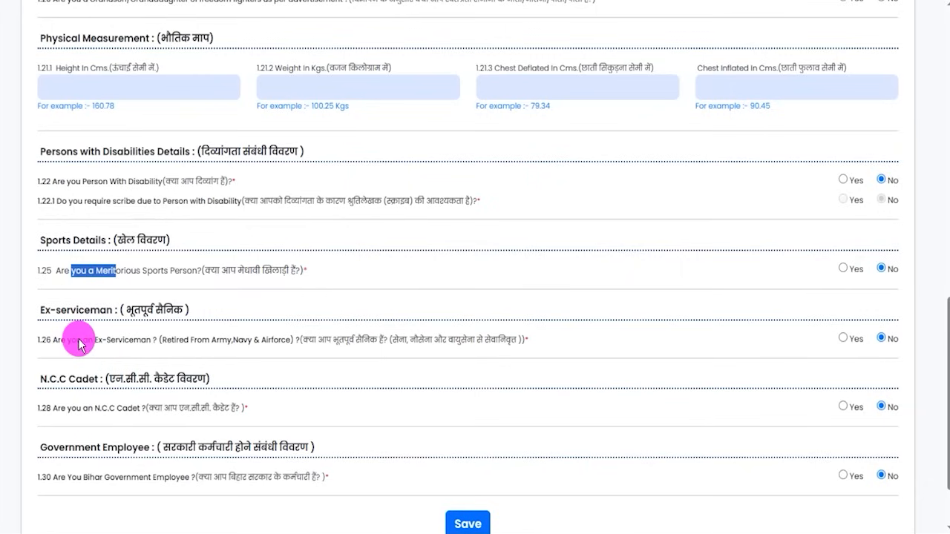
# Step: Answer Yes to the Ex-Serviceman question to inspect its certificate number, From Date and To Date fields, and restore the answer to No
pyautogui.moveTo(63, 341); pyautogui.dragTo(197, 340)
pyautogui.click(842, 339)
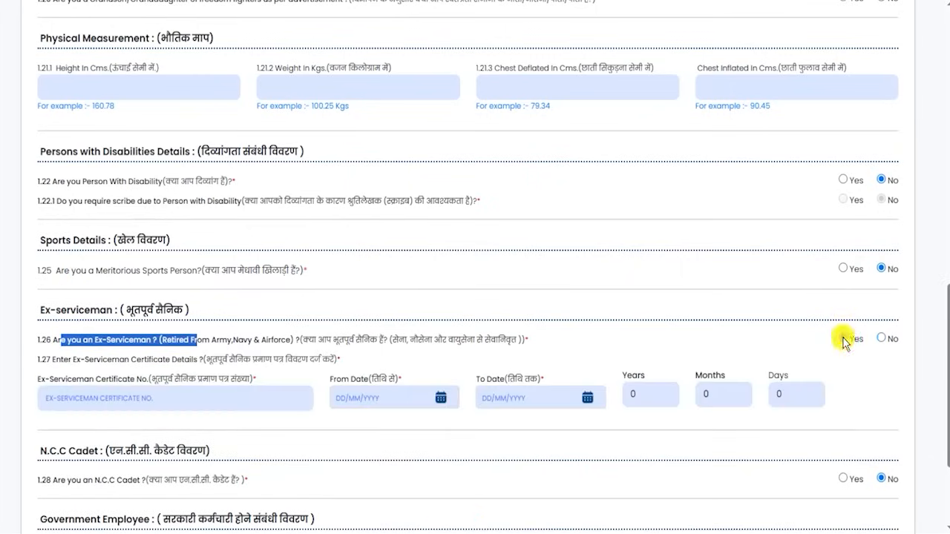
pyautogui.click(154, 402)
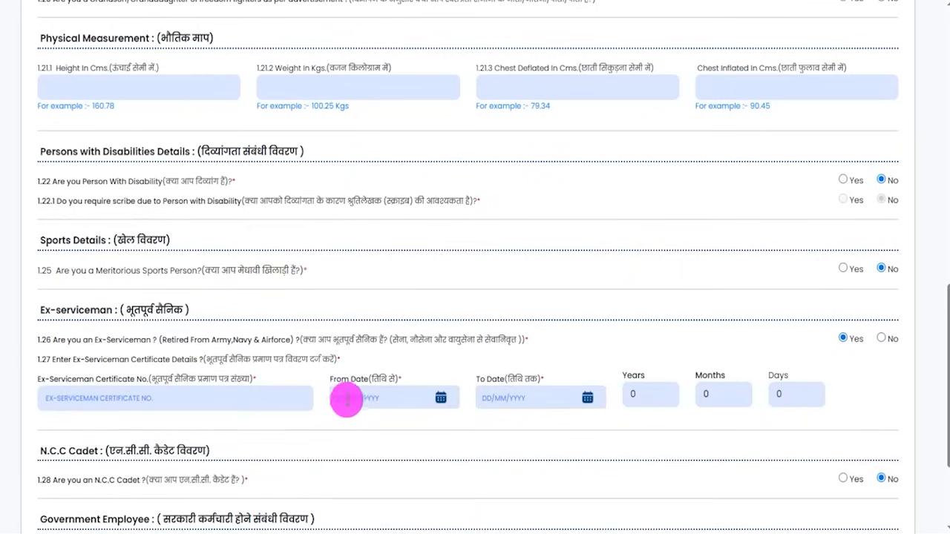
pyautogui.click(358, 397)
pyautogui.click(505, 398)
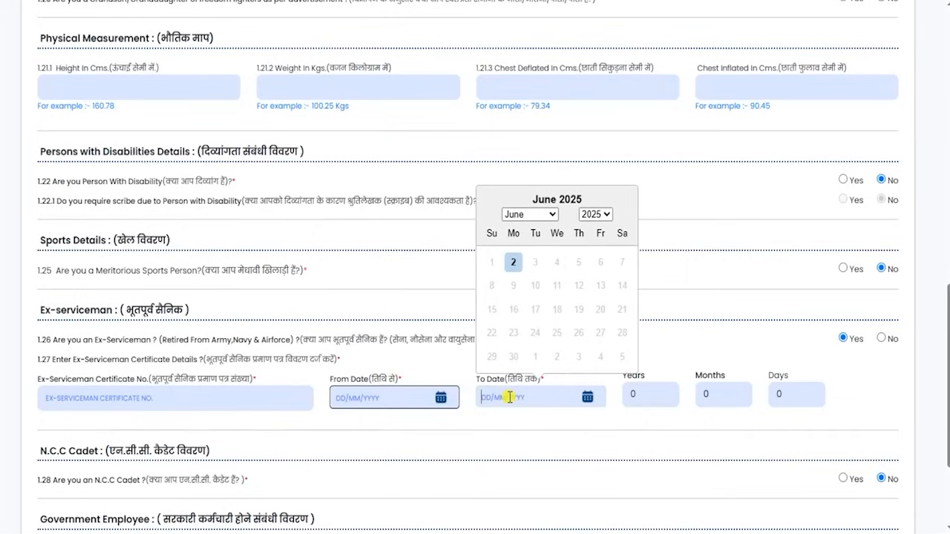
pyautogui.click(644, 408)
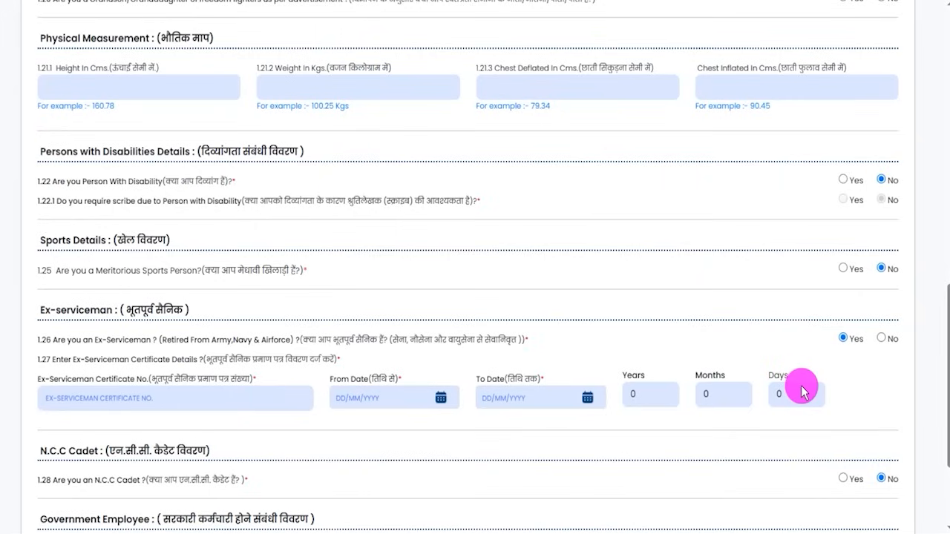
pyautogui.click(883, 340)
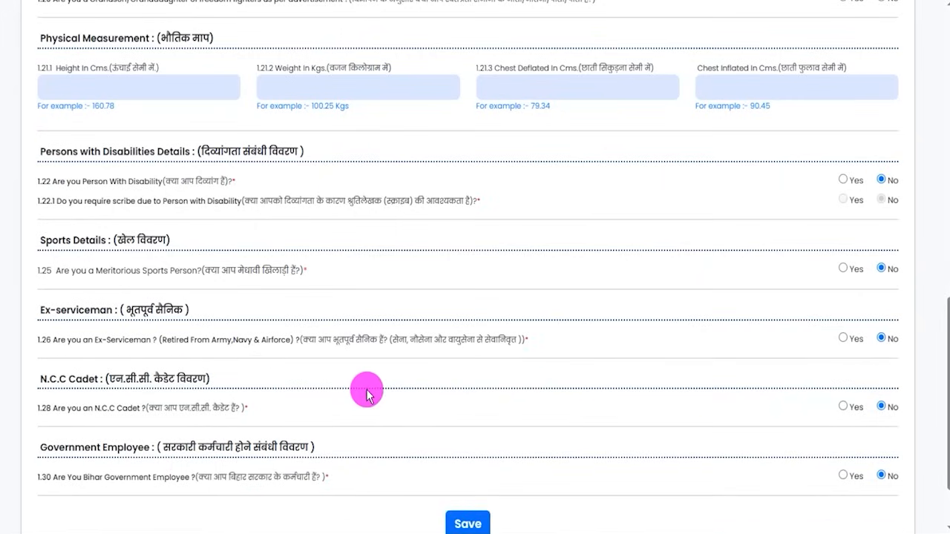
# Step: Answer Yes to the N.C.C Cadet question to inspect the NCC certificate number and date fields, and restore the answer to No
pyautogui.scroll(-2, 366, 393)
pyautogui.moveTo(160, 340); pyautogui.dragTo(199, 335)
pyautogui.click(842, 334)
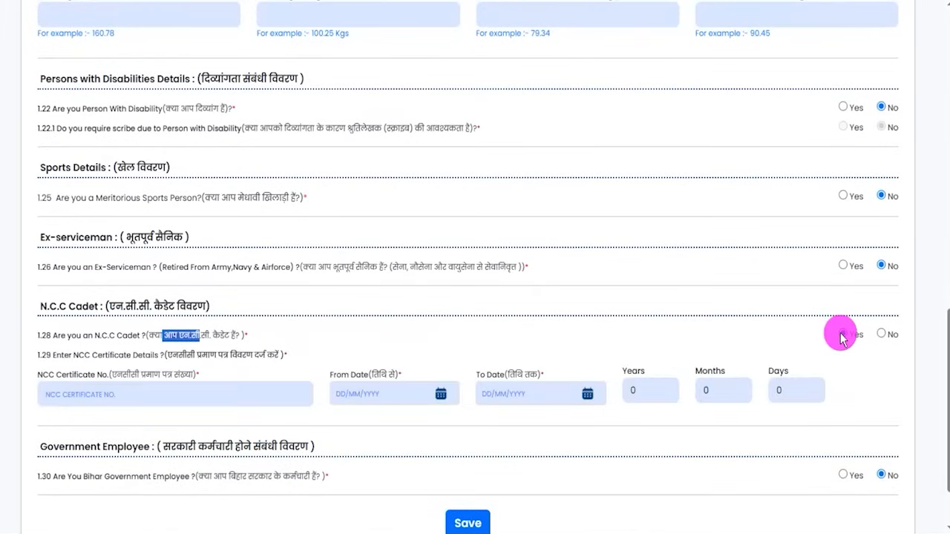
pyautogui.click(148, 394)
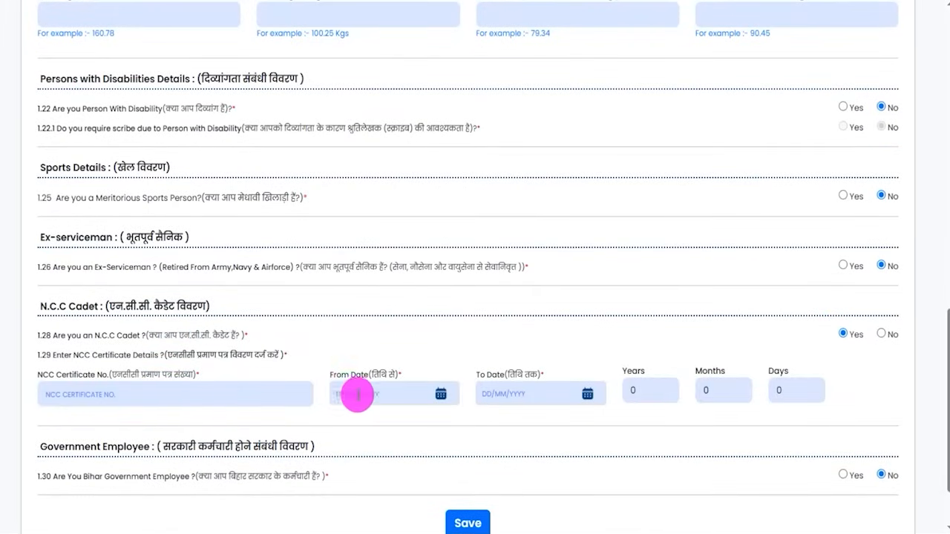
pyautogui.click(440, 394)
pyautogui.click(587, 393)
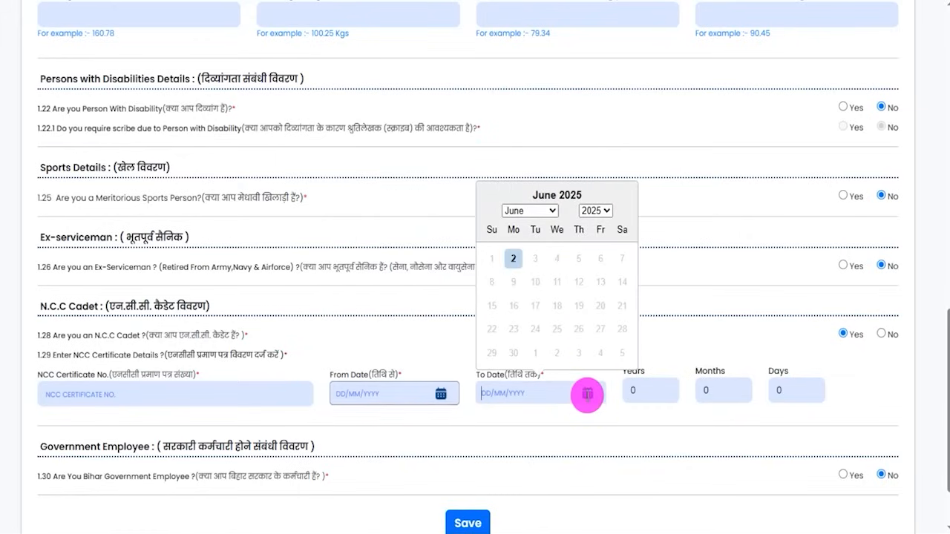
pyautogui.click(623, 401)
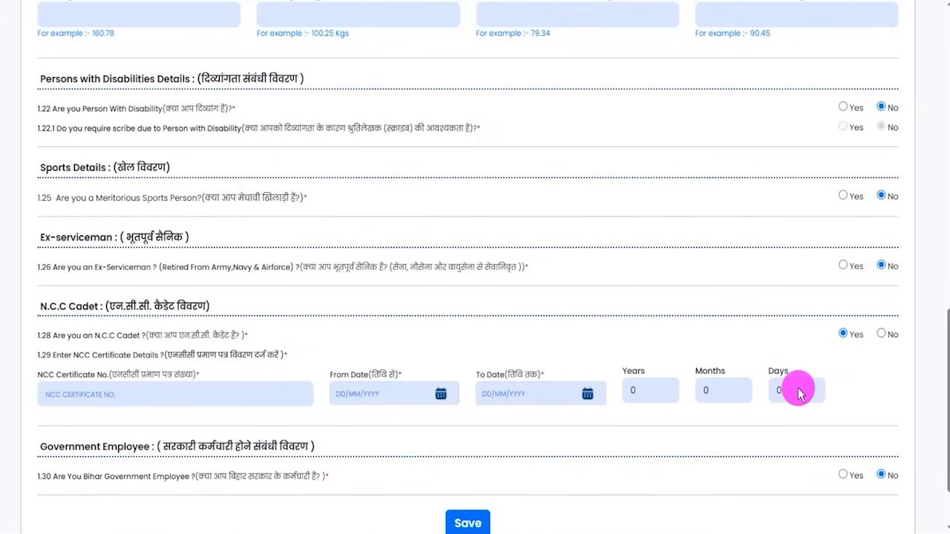
pyautogui.click(881, 335)
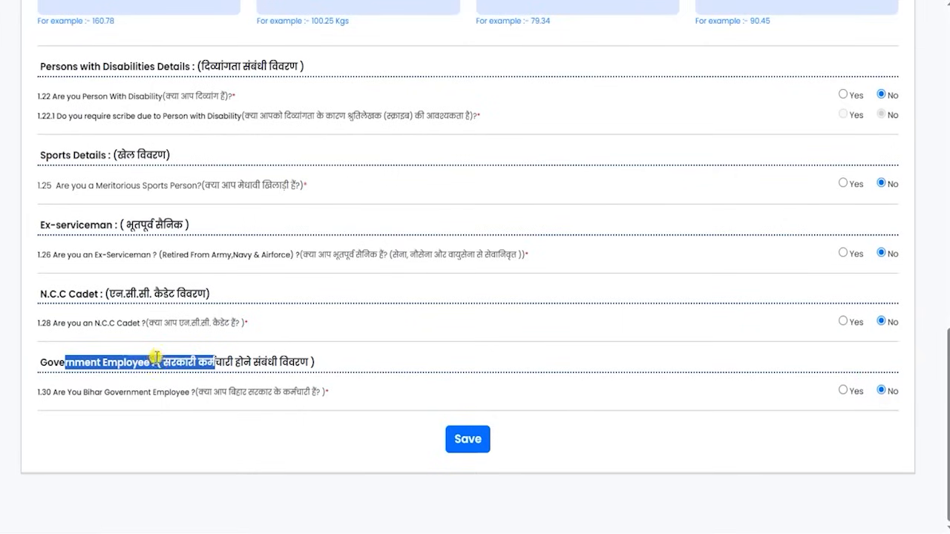
# Step: Answer Yes to Bihar Government Employee to inspect the designation list and the office and place fields, and restore the answer to No
pyautogui.click(148, 362)
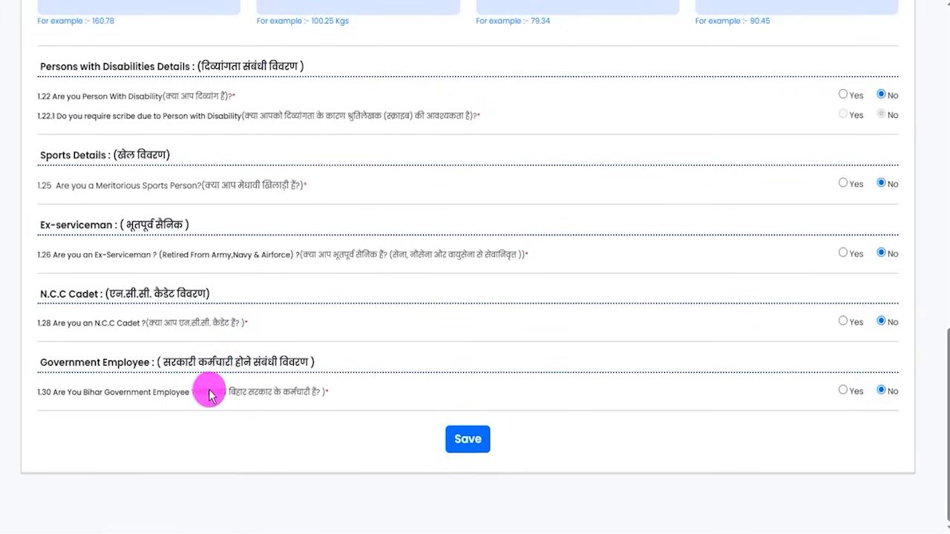
pyautogui.moveTo(203, 395); pyautogui.dragTo(300, 391)
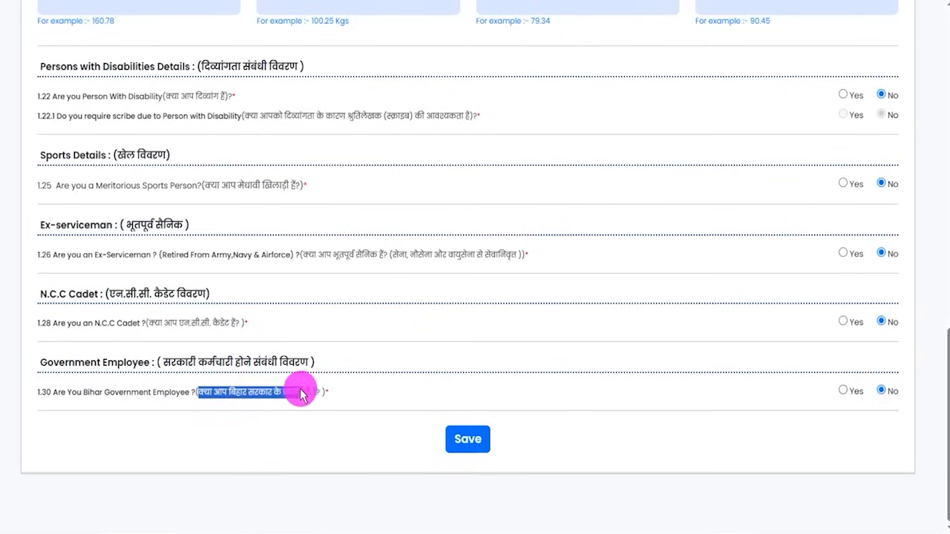
pyautogui.click(842, 390)
pyautogui.scroll(-3, 418, 430)
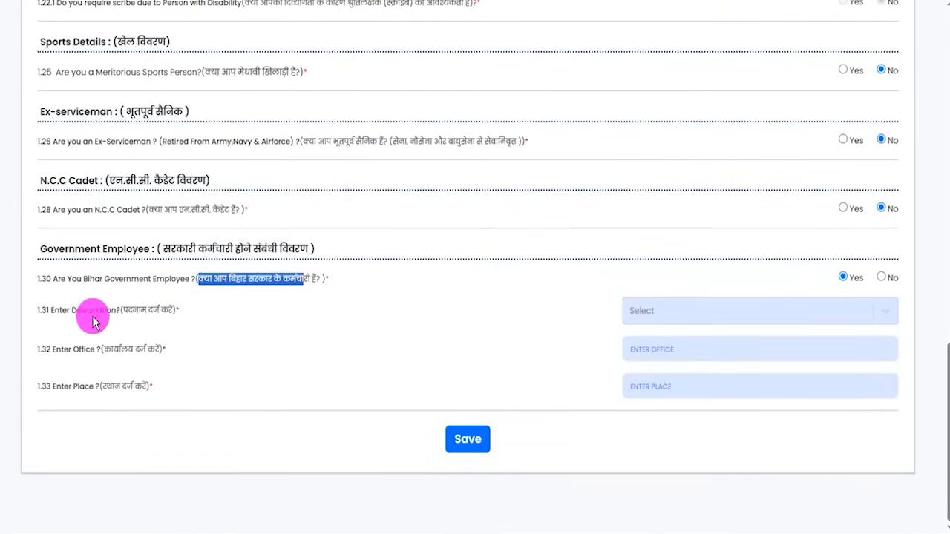
pyautogui.moveTo(92, 310); pyautogui.dragTo(361, 315)
pyautogui.click(695, 310)
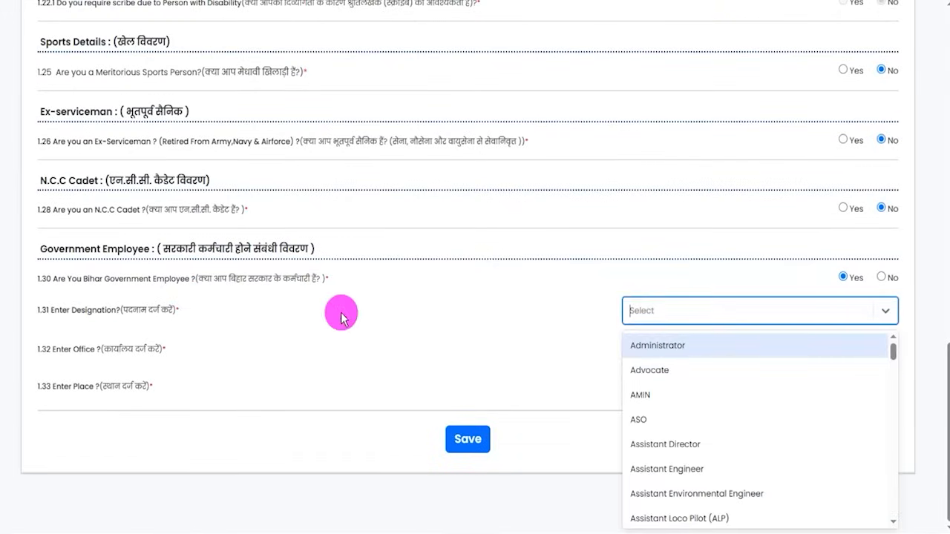
pyautogui.click(72, 354)
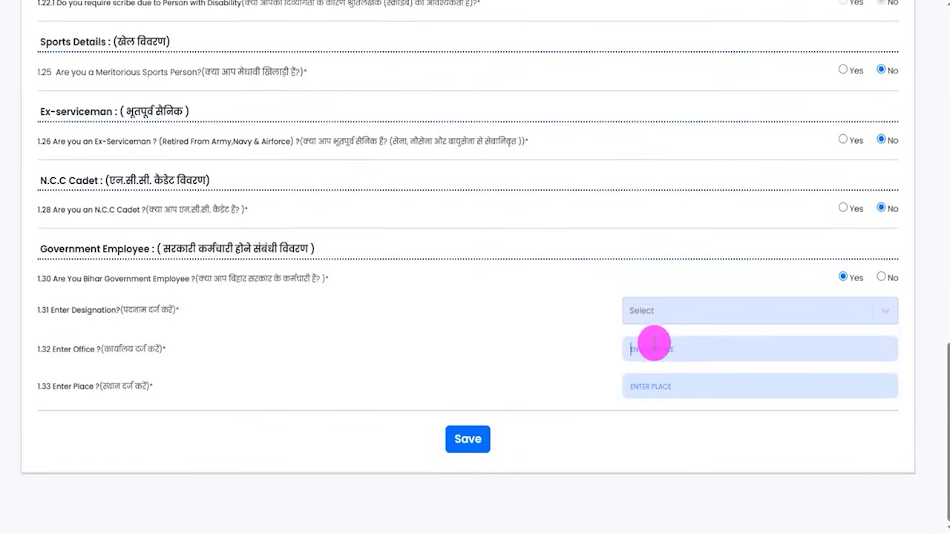
pyautogui.moveTo(69, 388); pyautogui.dragTo(95, 388)
pyautogui.click(663, 392)
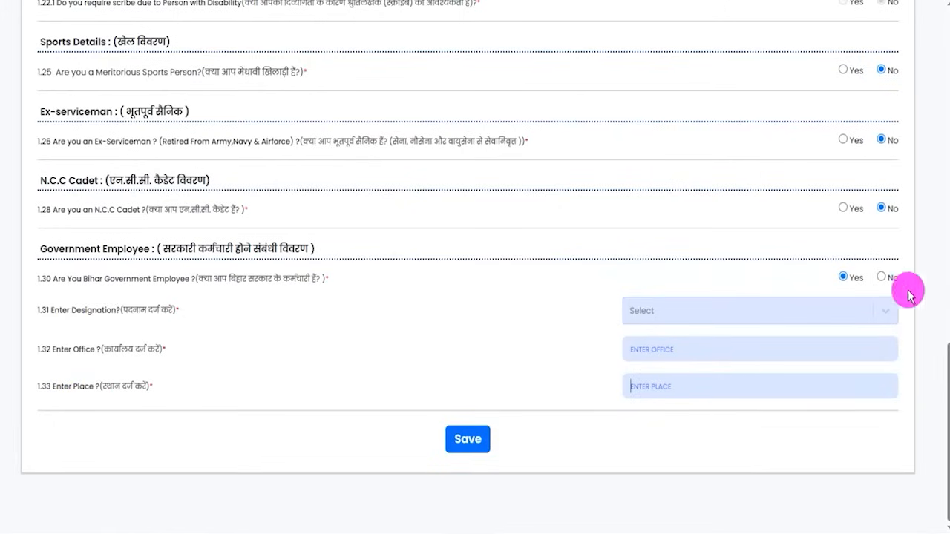
pyautogui.click(883, 279)
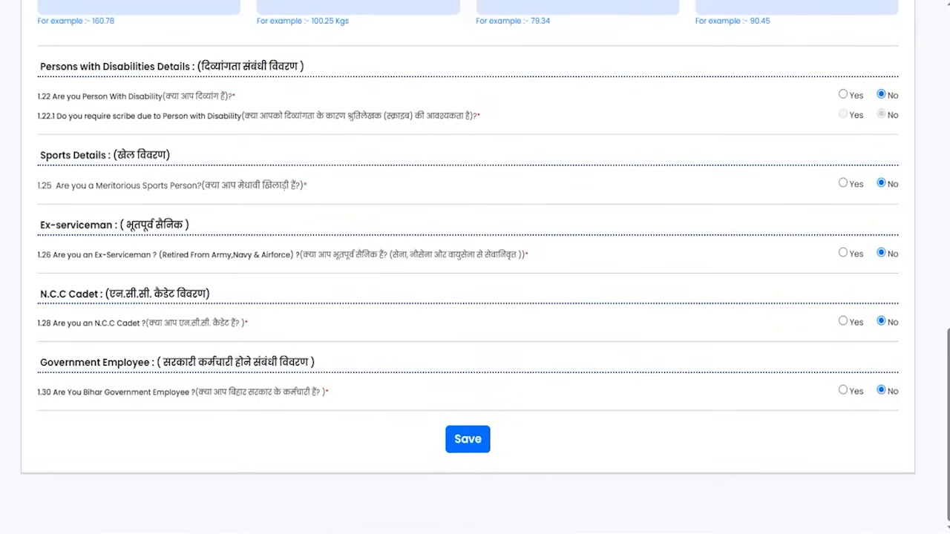
# Step: Save the Personal Information step and continue to Address Information
pyautogui.moveTo(745, 429); pyautogui.dragTo(528, 438)
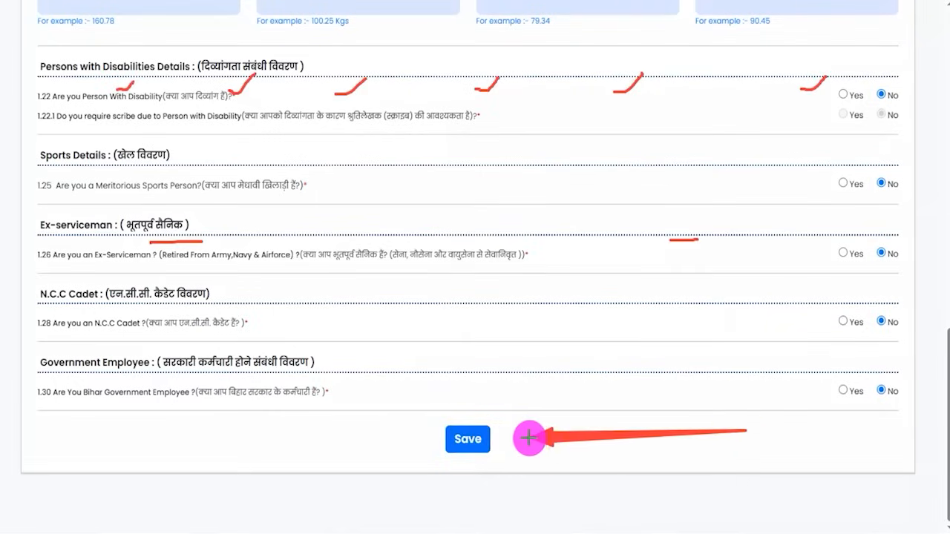
pyautogui.click(484, 440)
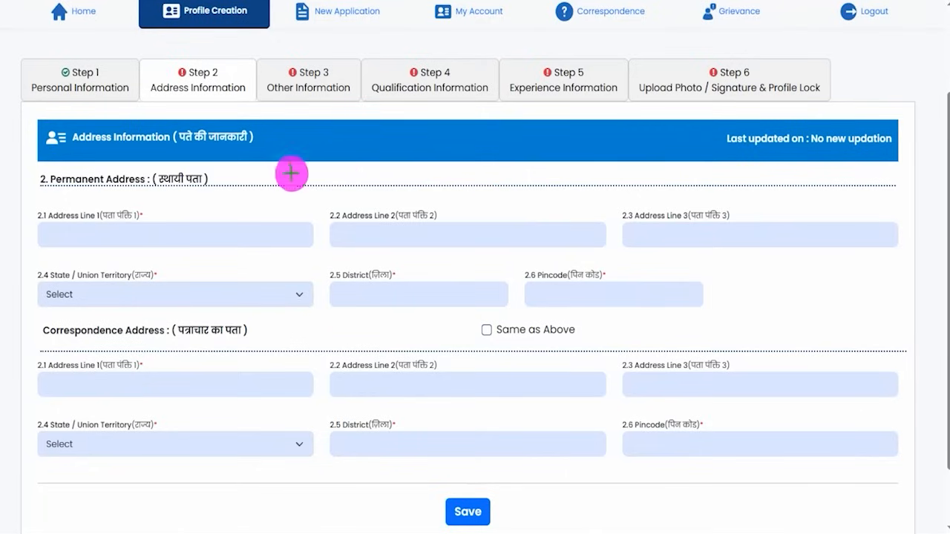
pyautogui.moveTo(258, 127); pyautogui.dragTo(228, 101)
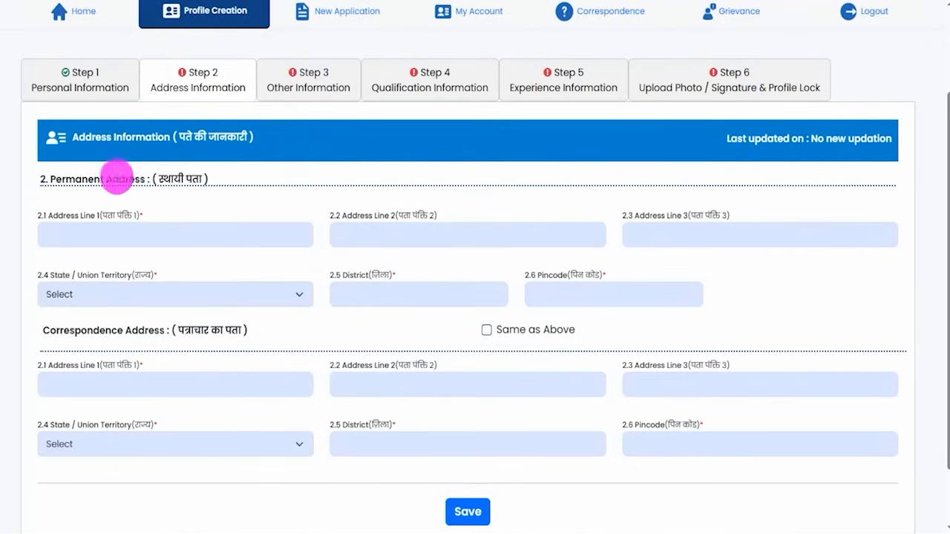
# Step: Mark the correspondence address as Same as Above so that it follows the permanent address, leaving the address fields empty
pyautogui.moveTo(65, 180); pyautogui.dragTo(126, 180)
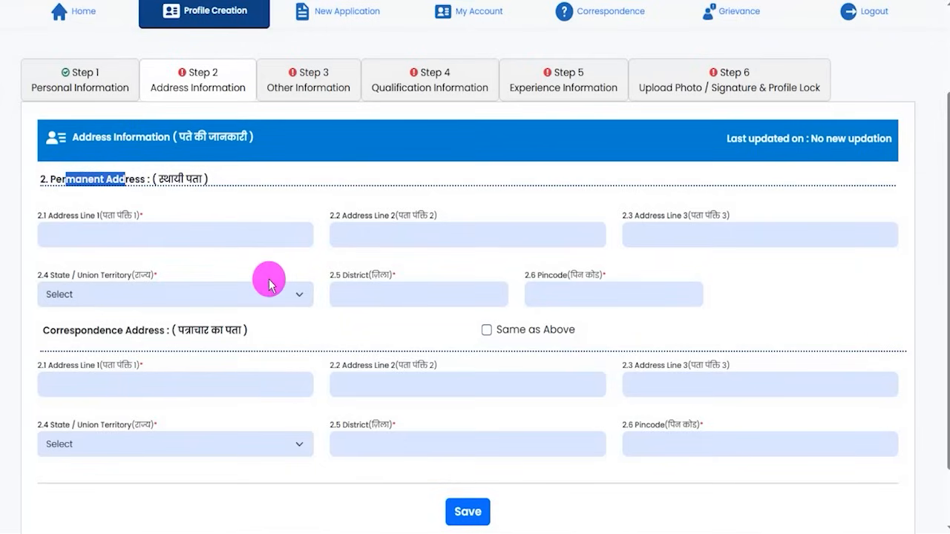
pyautogui.moveTo(59, 330); pyautogui.dragTo(145, 338)
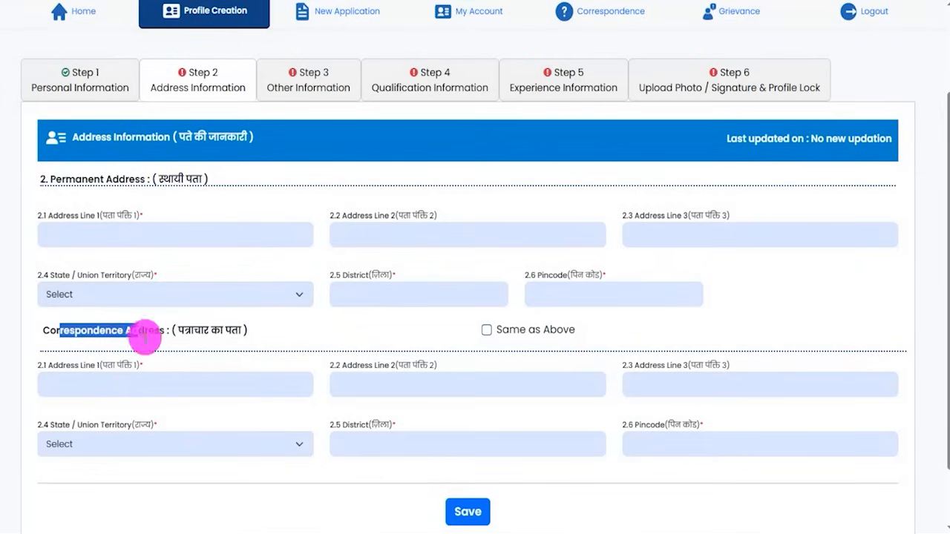
pyautogui.click(138, 384)
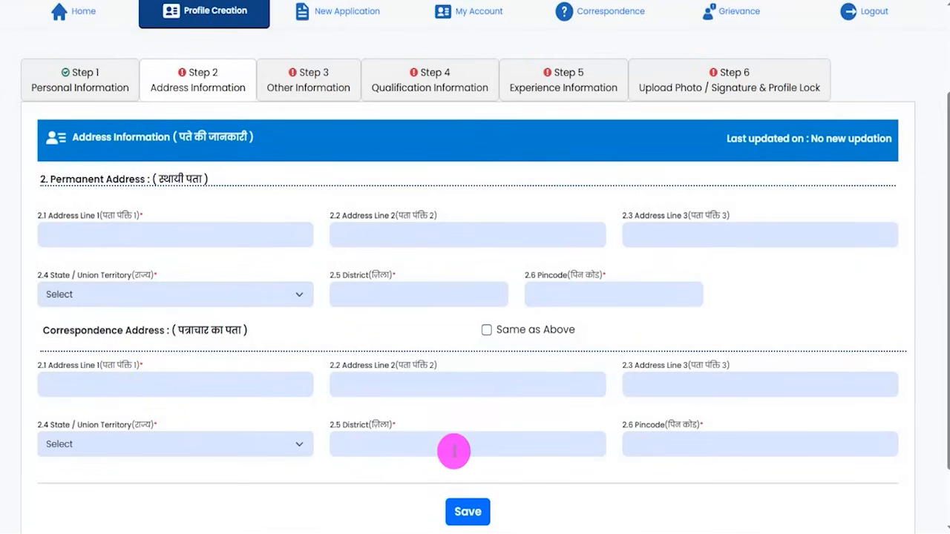
pyautogui.moveTo(87, 330); pyautogui.dragTo(132, 331)
pyautogui.moveTo(69, 180); pyautogui.dragTo(117, 180)
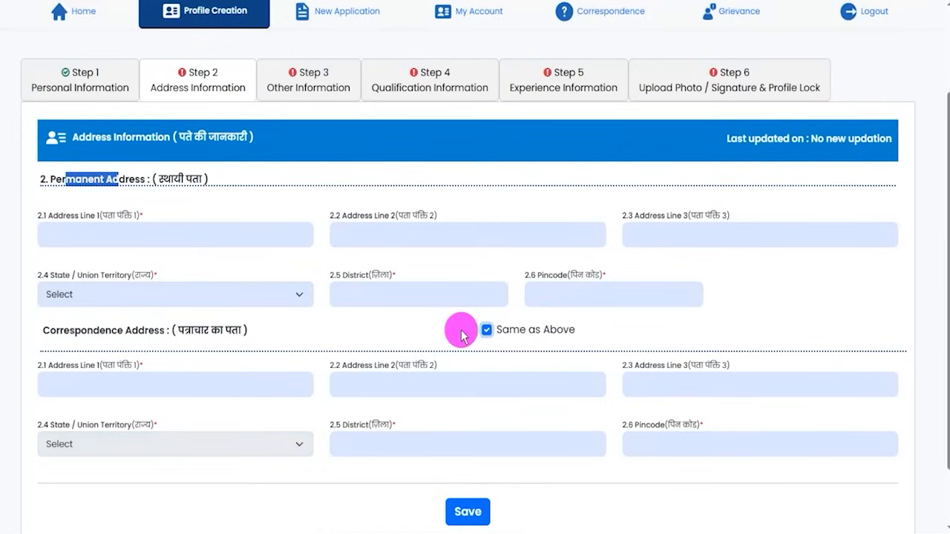
pyautogui.moveTo(70, 330); pyautogui.dragTo(132, 331)
pyautogui.moveTo(52, 179); pyautogui.dragTo(159, 178)
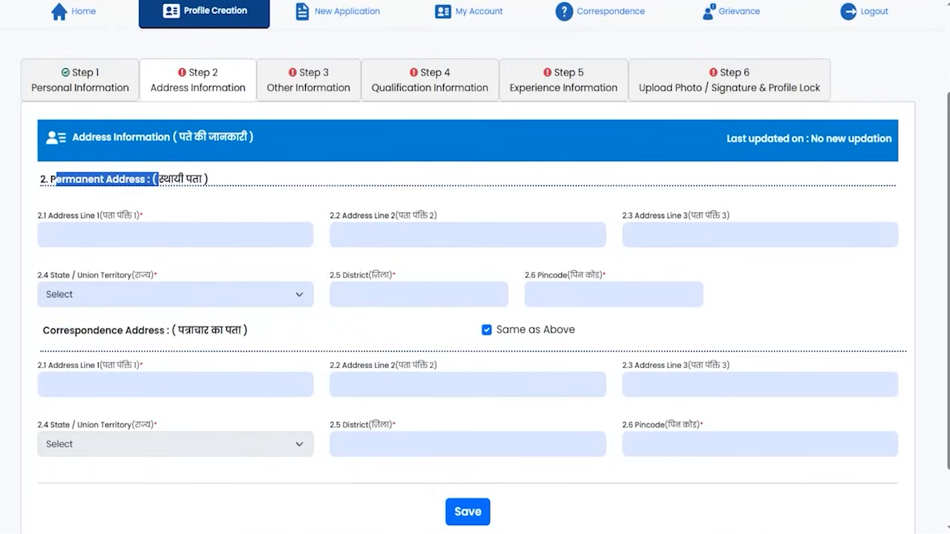
pyautogui.moveTo(764, 506); pyautogui.dragTo(493, 512)
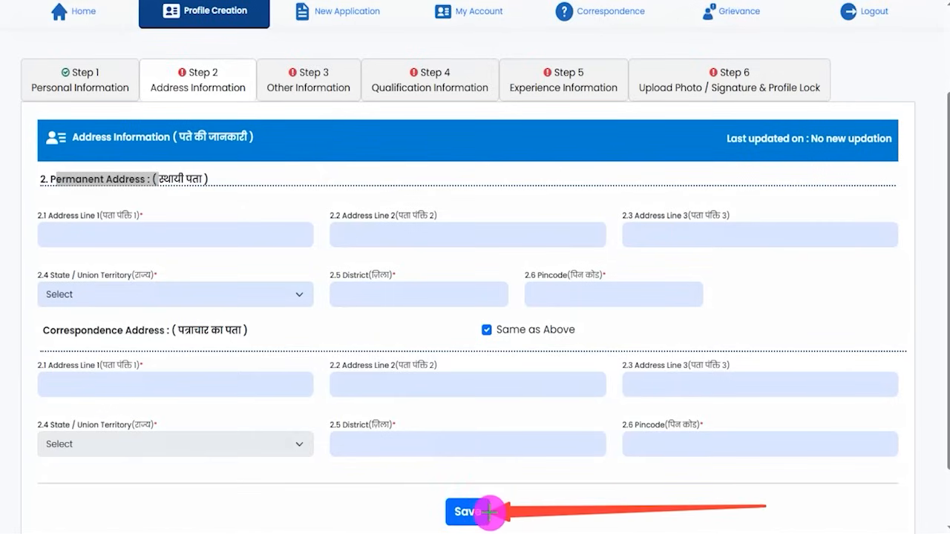
# Step: Save the Address Information step and continue to Other Information
pyautogui.click(488, 511)
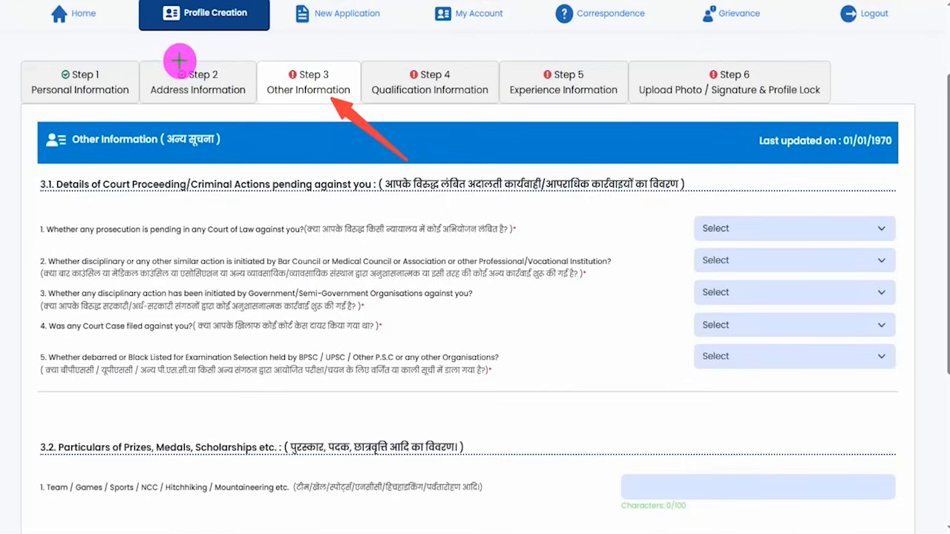
pyautogui.click(182, 84)
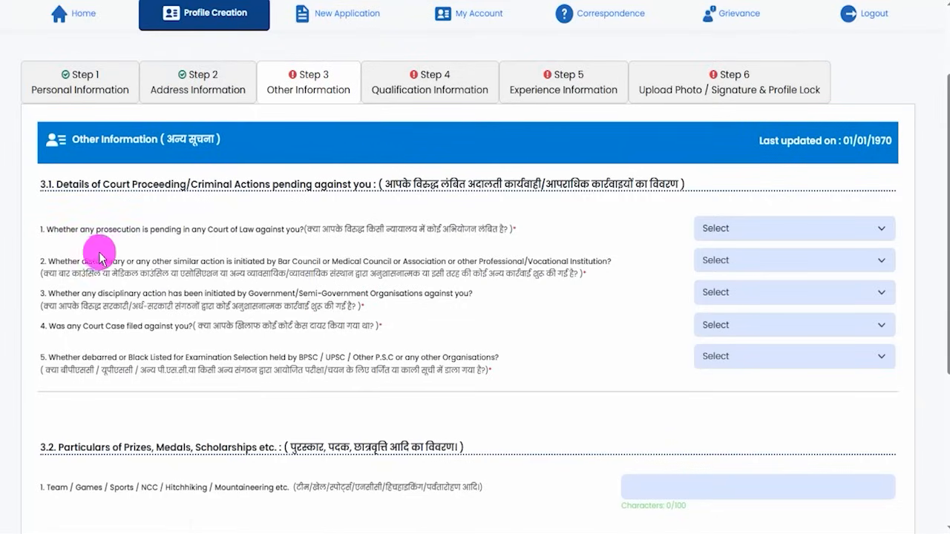
# Step: Answer No to question 1 on whether any prosecution is pending in a Court of Law
pyautogui.moveTo(320, 230); pyautogui.dragTo(470, 230)
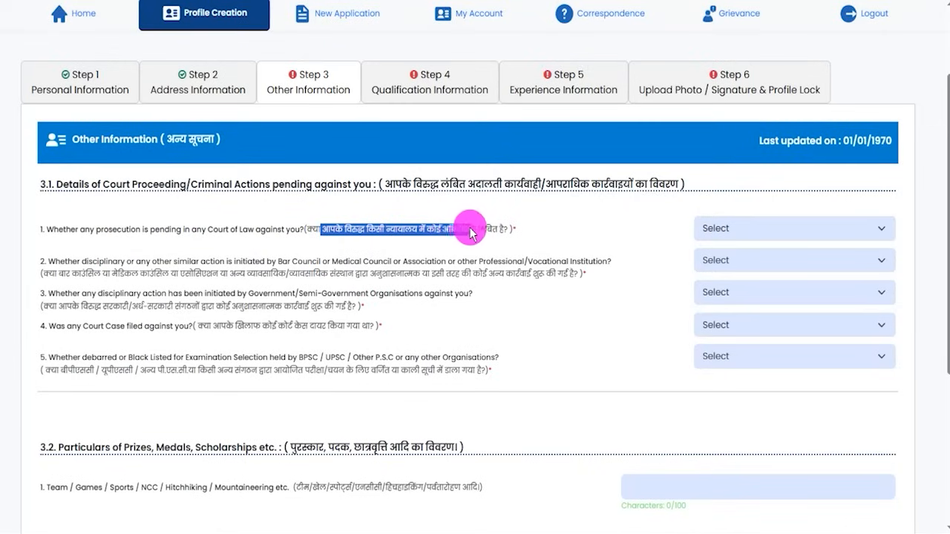
pyautogui.click(490, 236)
pyautogui.doubleClick(460, 230)
pyautogui.click(727, 228)
pyautogui.click(722, 273)
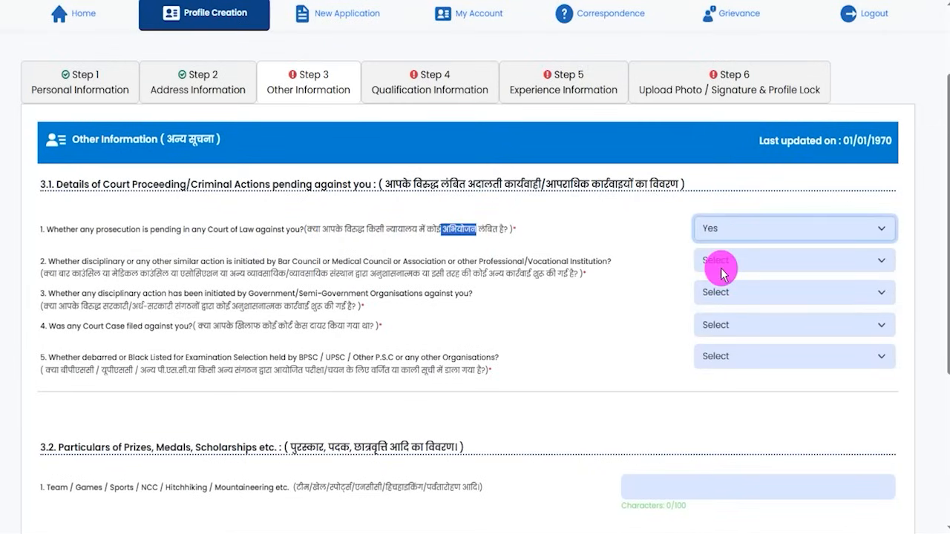
pyautogui.click(722, 229)
pyautogui.click(719, 290)
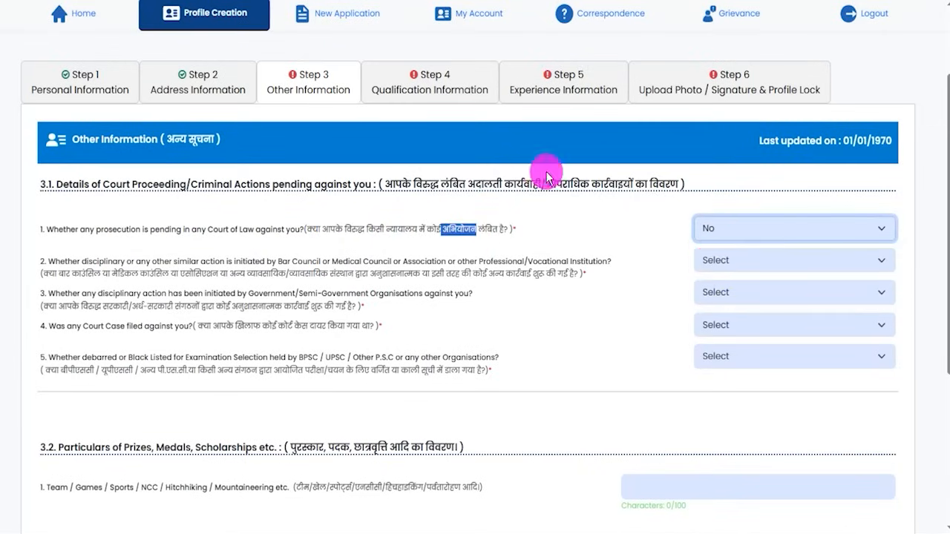
# Step: Answer No to question 2 on disciplinary action by the Bar Council, Medical Council, Association or other professional institution
pyautogui.moveTo(48, 276); pyautogui.dragTo(558, 268)
pyautogui.click(709, 266)
pyautogui.click(717, 302)
pyautogui.click(718, 268)
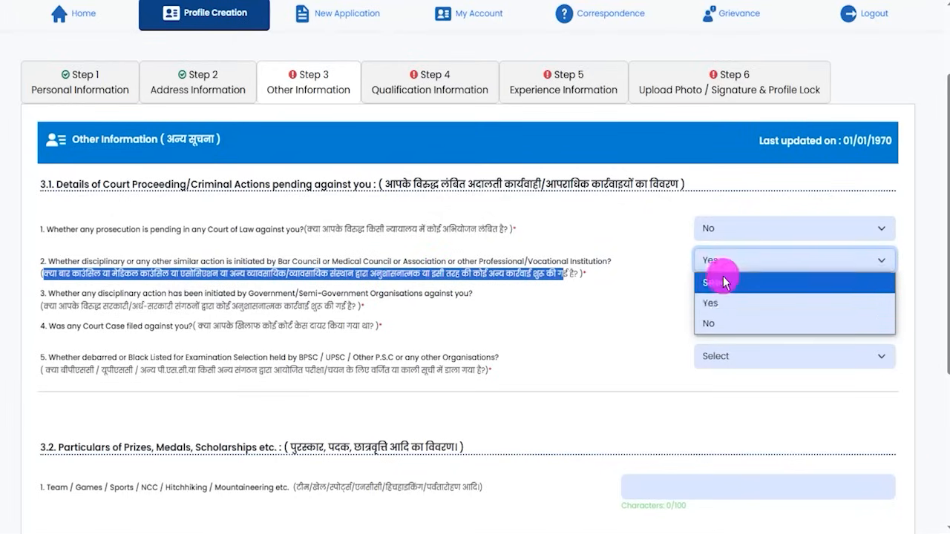
pyautogui.click(714, 323)
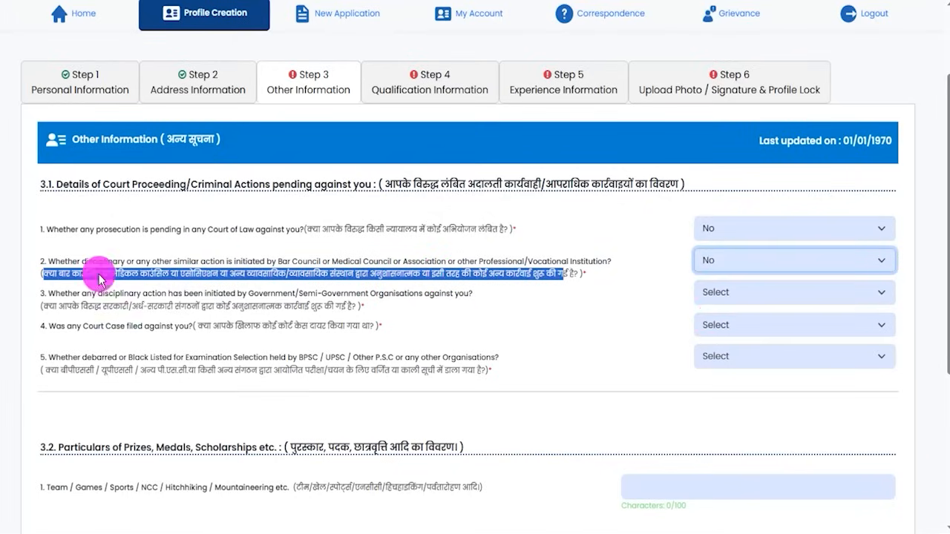
# Step: Answer No to question 3 on disciplinary action initiated by Government/Semi-Government Organisations
pyautogui.moveTo(56, 305); pyautogui.dragTo(342, 310)
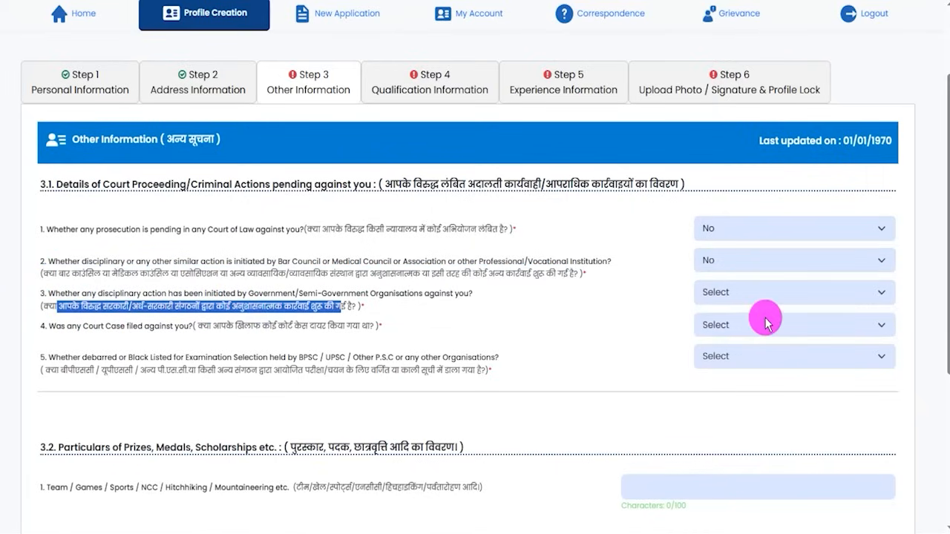
pyautogui.click(754, 296)
pyautogui.click(723, 356)
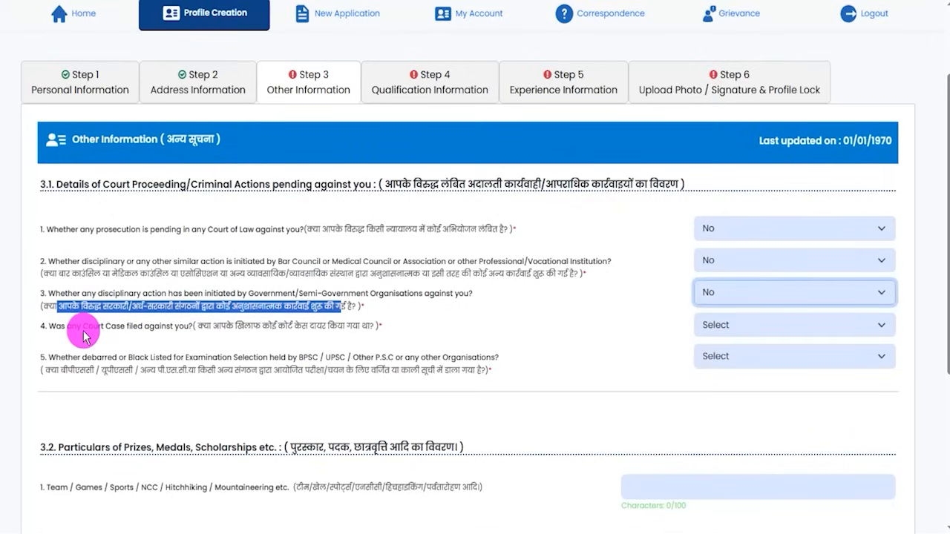
# Step: Answer No to question 4 on whether any Court Case was filed against the candidate
pyautogui.moveTo(213, 330); pyautogui.dragTo(302, 330)
pyautogui.click(727, 328)
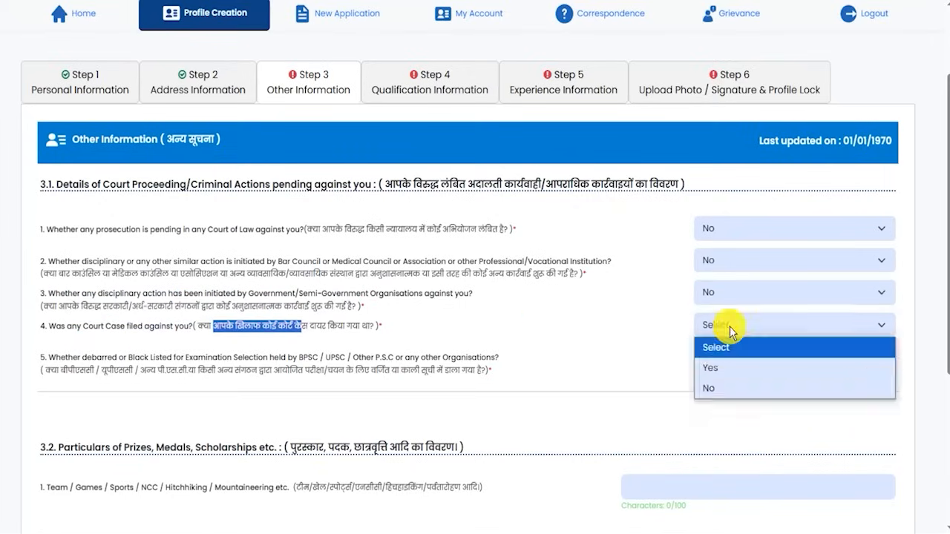
pyautogui.click(711, 387)
pyautogui.click(716, 326)
pyautogui.click(724, 367)
pyautogui.click(711, 325)
pyautogui.click(708, 387)
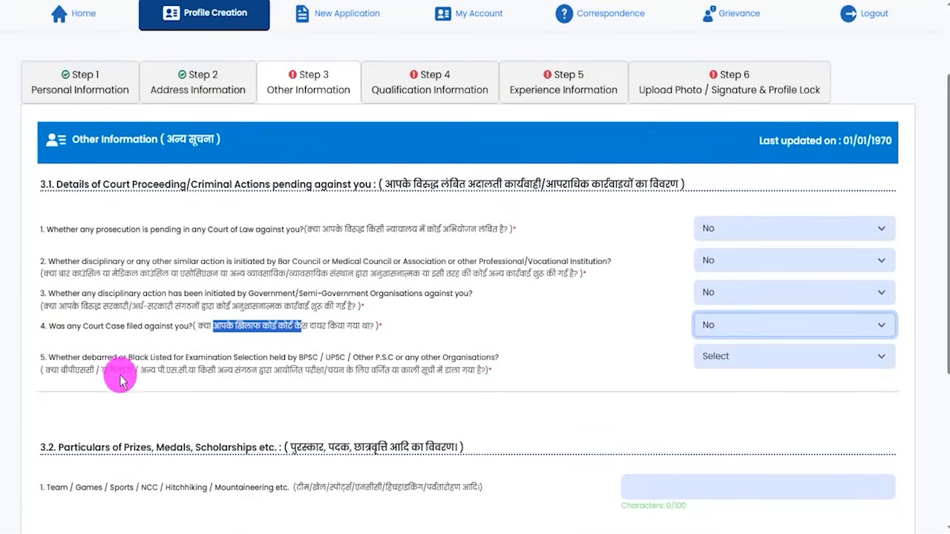
# Step: Answer Yes to the debarred or Black Listed question to inspect its Duration options, and set the answer to No
pyautogui.moveTo(59, 369); pyautogui.dragTo(460, 374)
pyautogui.click(791, 356)
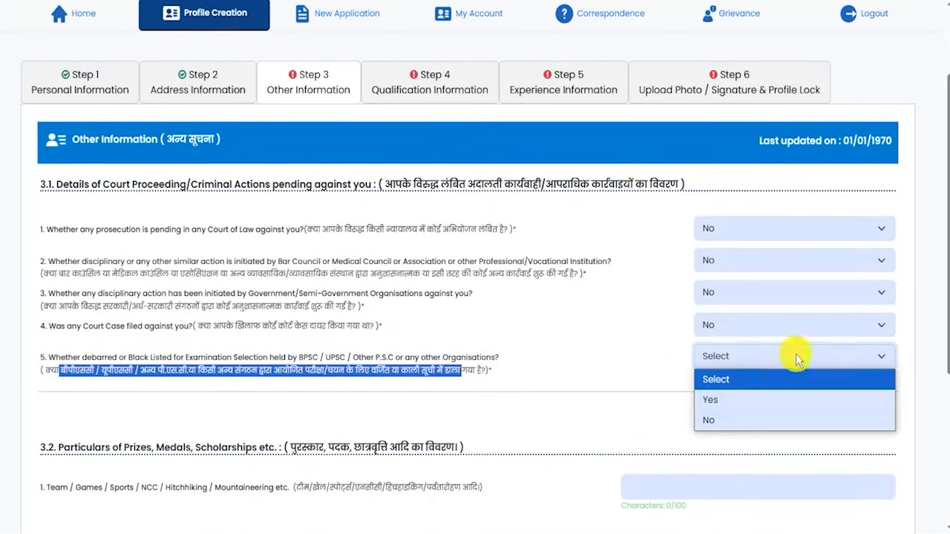
pyautogui.click(733, 401)
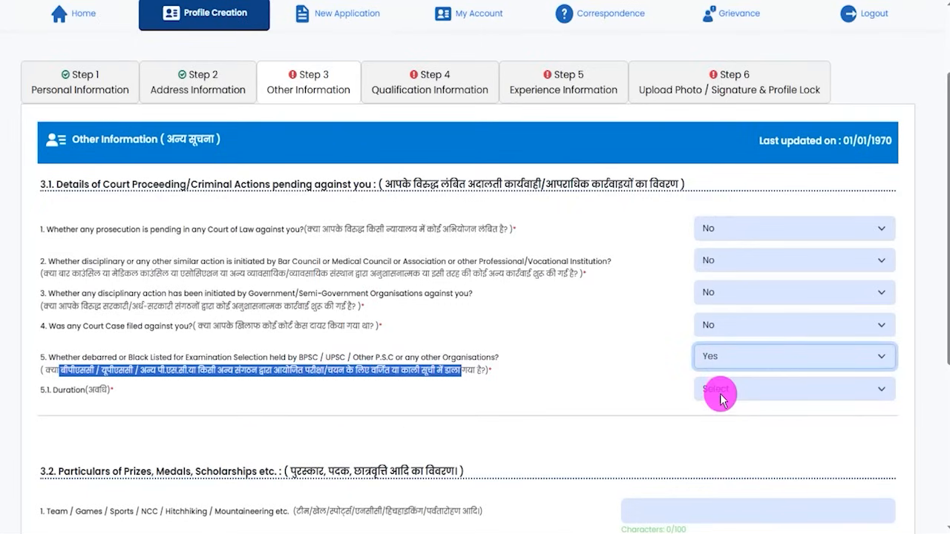
pyautogui.click(726, 393)
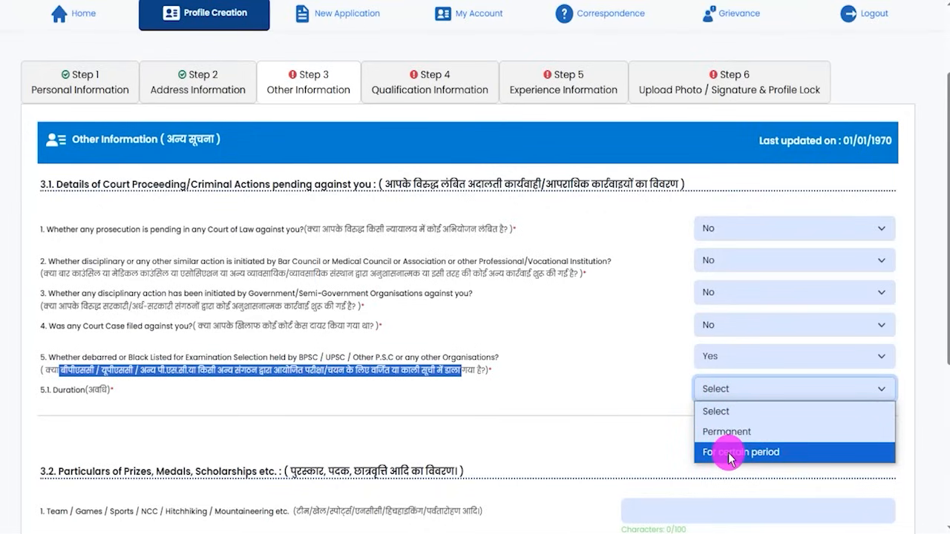
pyautogui.click(722, 363)
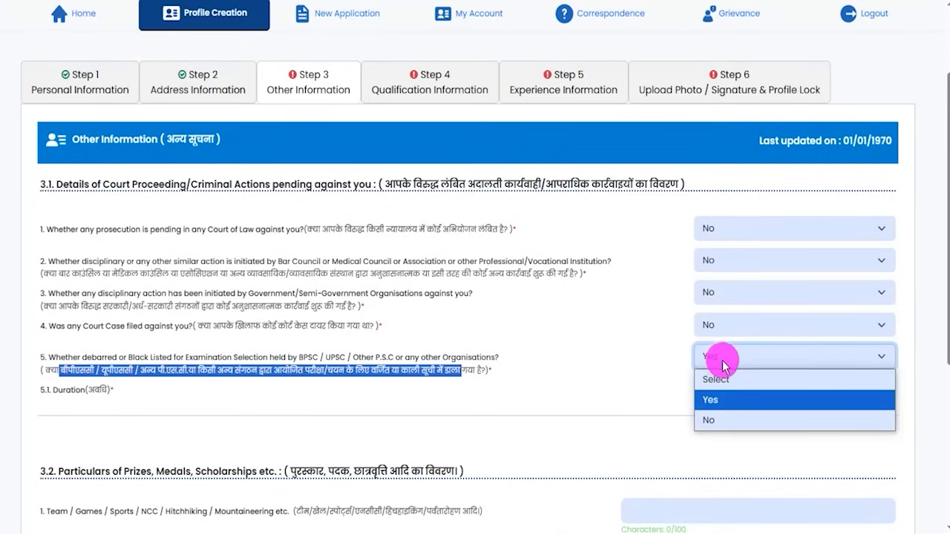
pyautogui.click(712, 420)
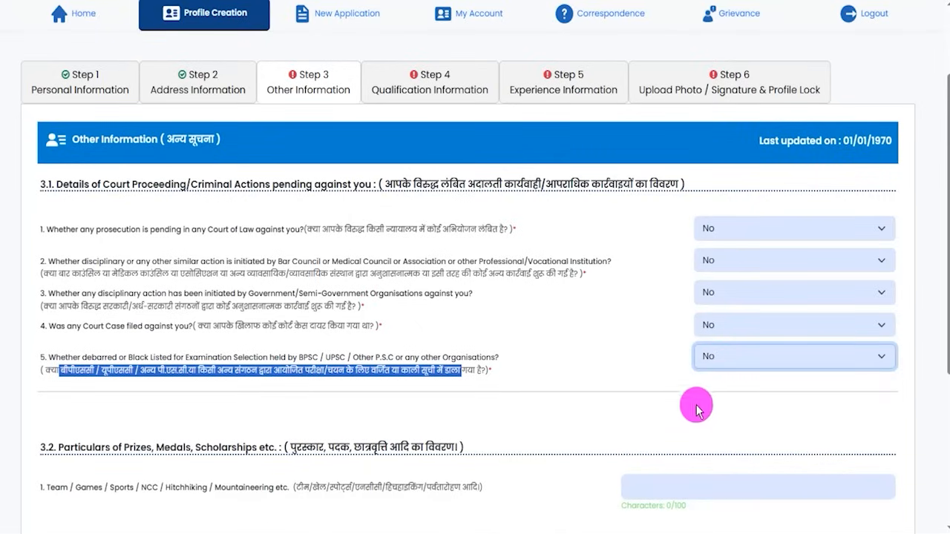
pyautogui.click(516, 377)
# Step: Examine the optional prizes and scholarships fields for sports, leadership positions and extra-curricular activities, leaving all three empty
pyautogui.scroll(-3, 432, 254)
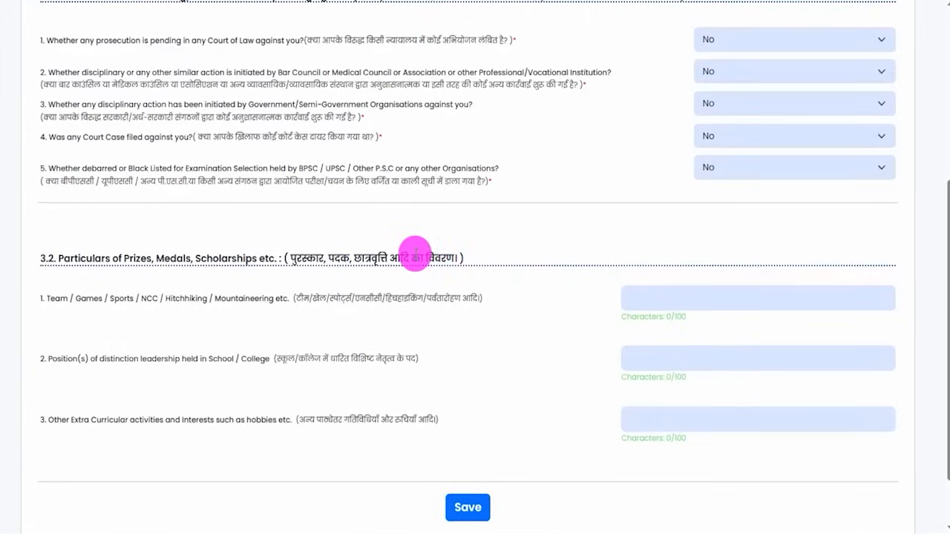
pyautogui.scroll(-1, 430, 252)
pyautogui.moveTo(79, 225); pyautogui.dragTo(100, 225)
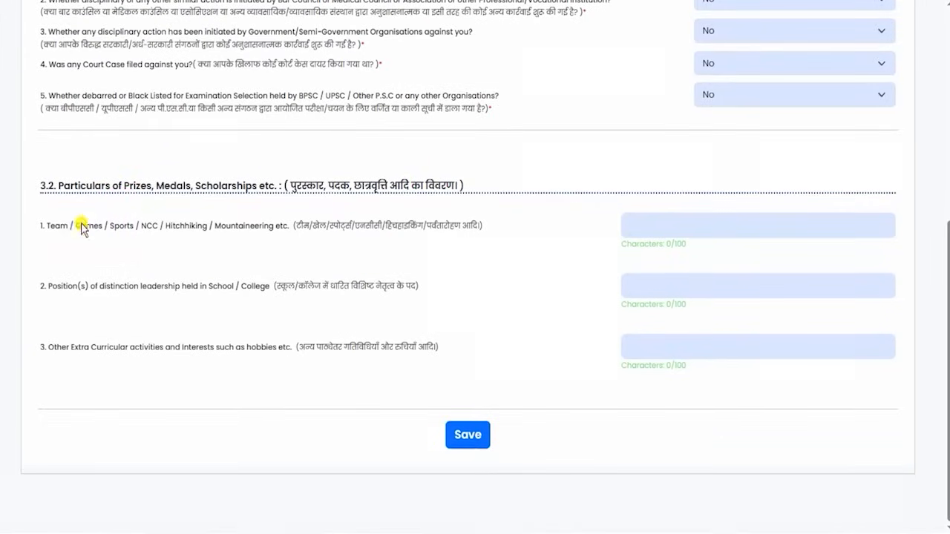
pyautogui.click(220, 227)
pyautogui.moveTo(220, 227); pyautogui.dragTo(267, 224)
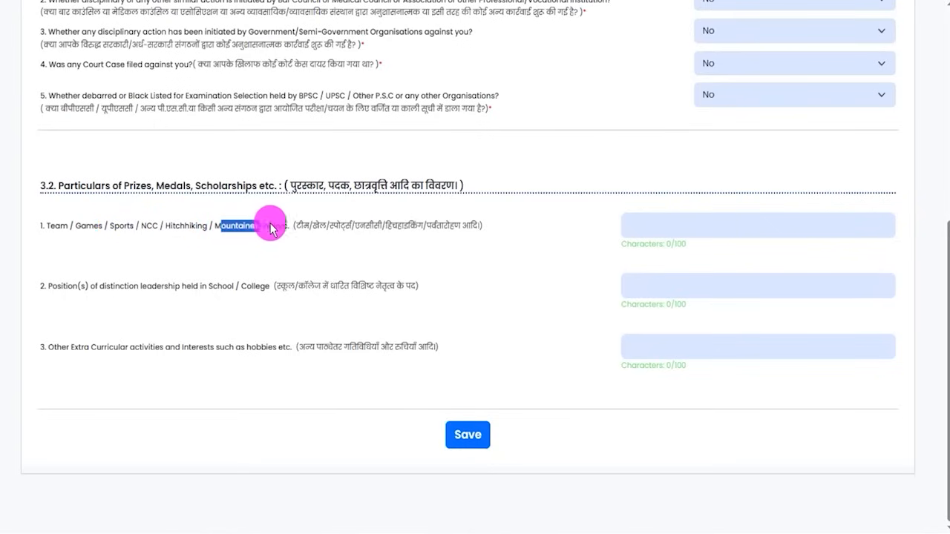
pyautogui.click(671, 231)
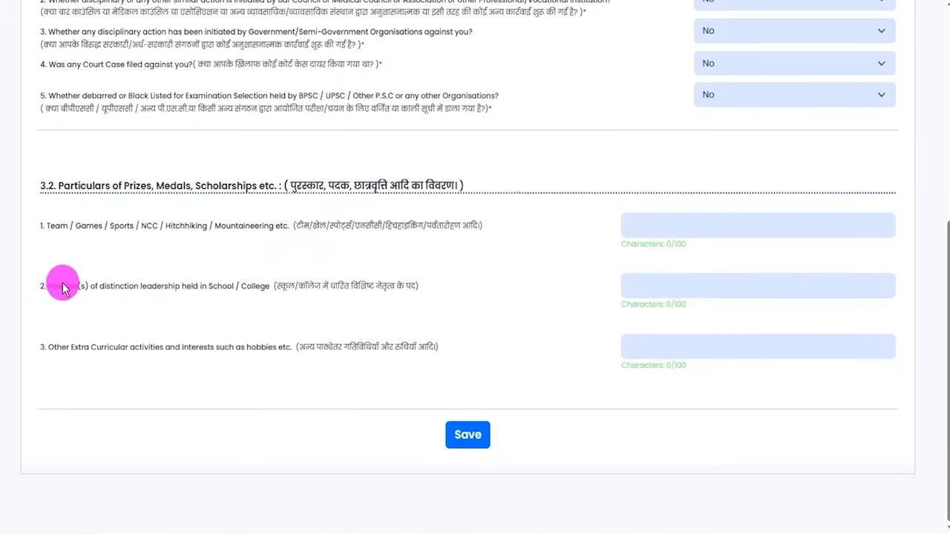
pyautogui.moveTo(59, 286); pyautogui.dragTo(214, 289)
pyautogui.click(673, 283)
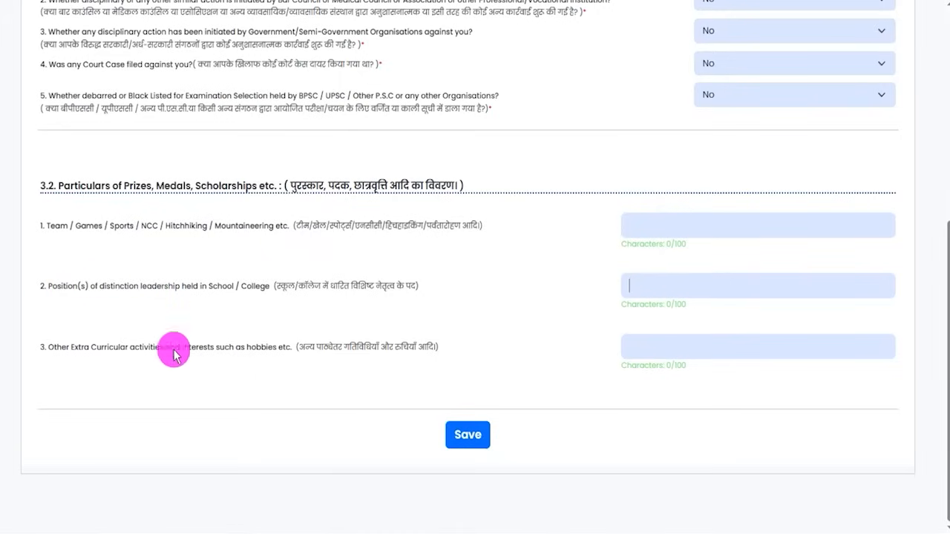
pyautogui.moveTo(81, 354)
pyautogui.mouseDown()
pyautogui.moveTo(72, 349)
pyautogui.moveTo(202, 348)
pyautogui.mouseUp()
pyautogui.click(660, 343)
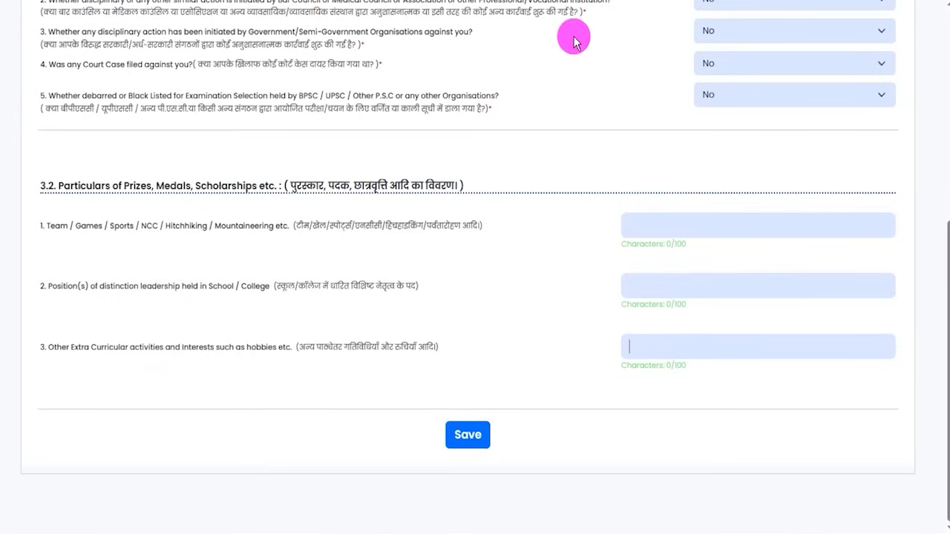
# Step: Save the Other Information step and continue to Qualification Information
pyautogui.moveTo(765, 429)
pyautogui.mouseDown()
pyautogui.moveTo(510, 428)
pyautogui.moveTo(492, 436)
pyautogui.mouseUp()
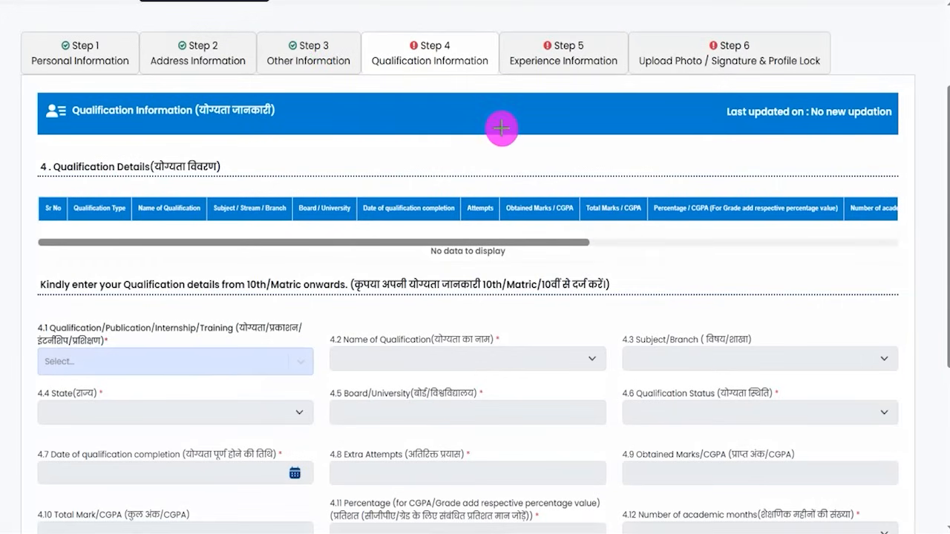
pyautogui.moveTo(534, 159); pyautogui.dragTo(506, 129)
pyautogui.moveTo(472, 90); pyautogui.dragTo(463, 75)
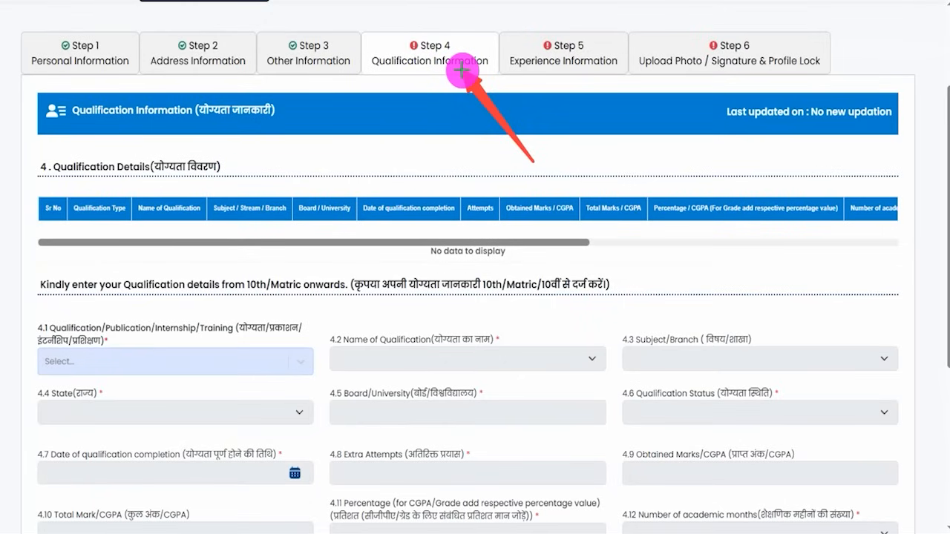
pyautogui.moveTo(461, 70); pyautogui.dragTo(463, 69)
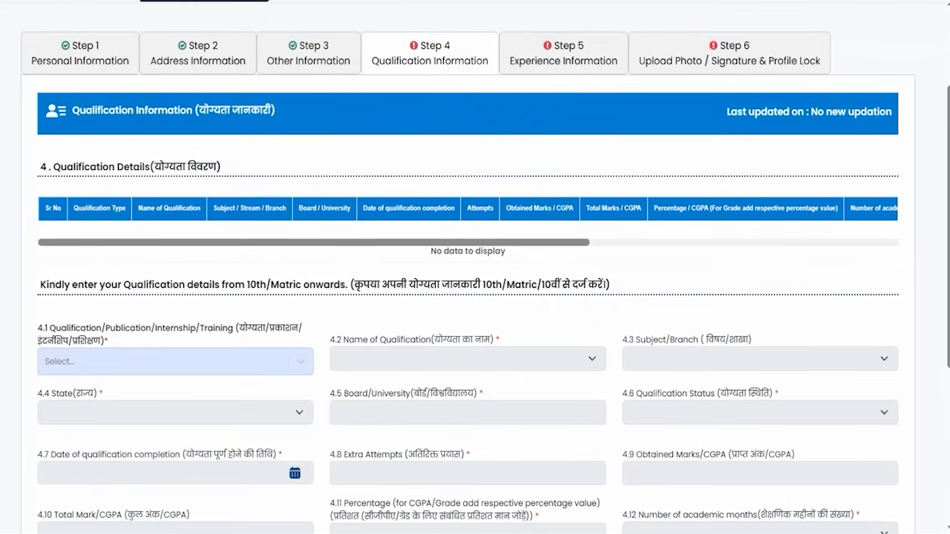
# Step: Set both the qualification type and the Name of Qualification to 10th/Matric
pyautogui.scroll(-2, 342, 345)
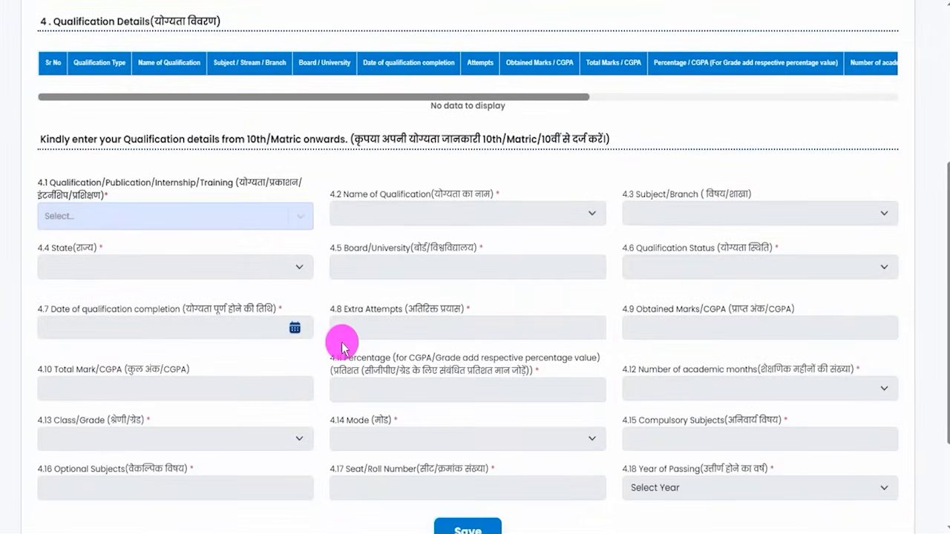
pyautogui.click(273, 215)
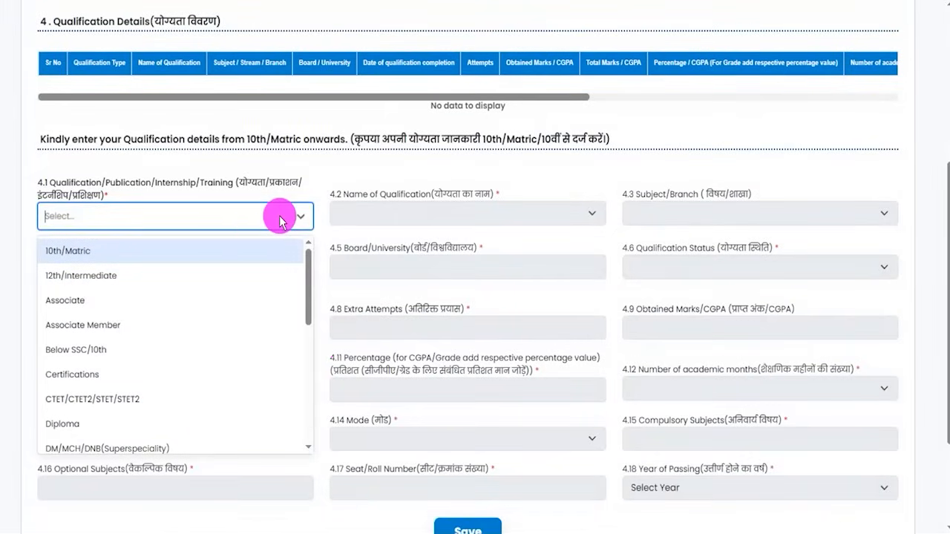
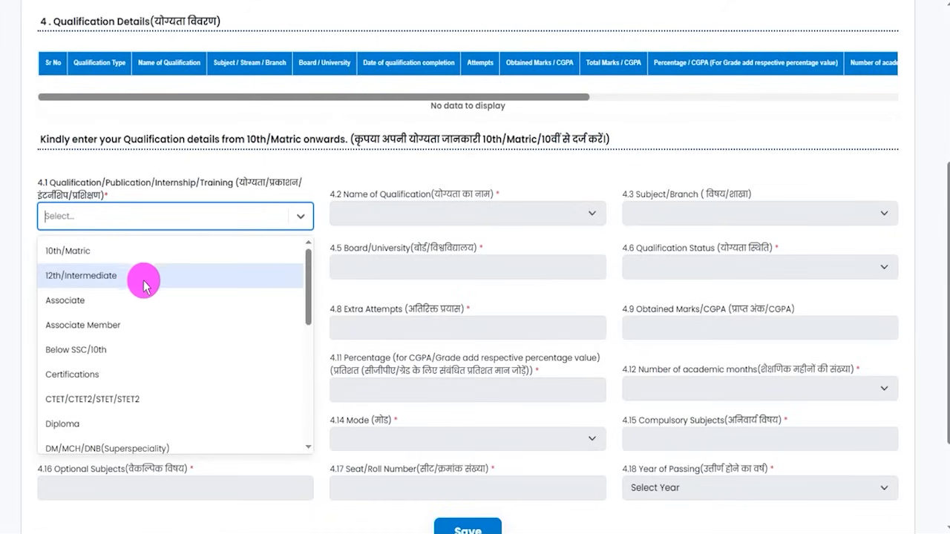
pyautogui.click(45, 252)
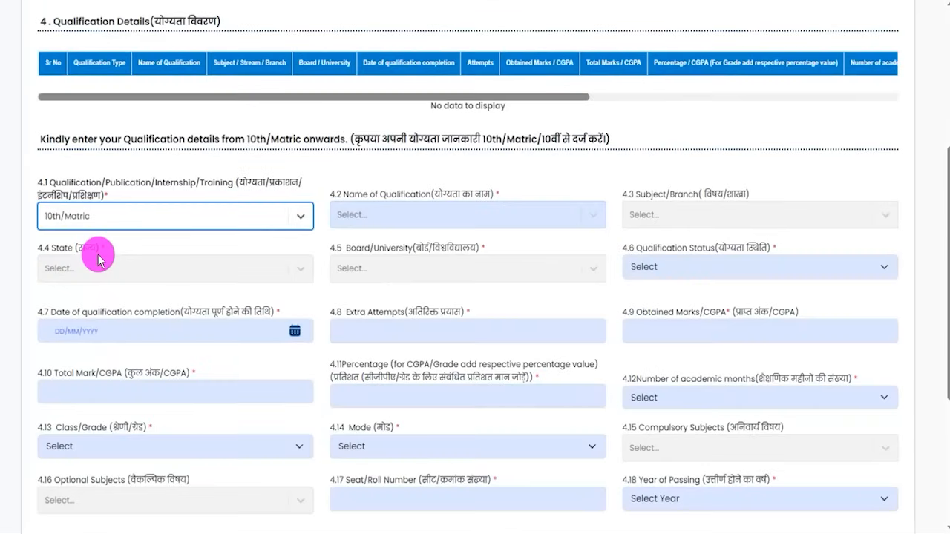
pyautogui.click(97, 219)
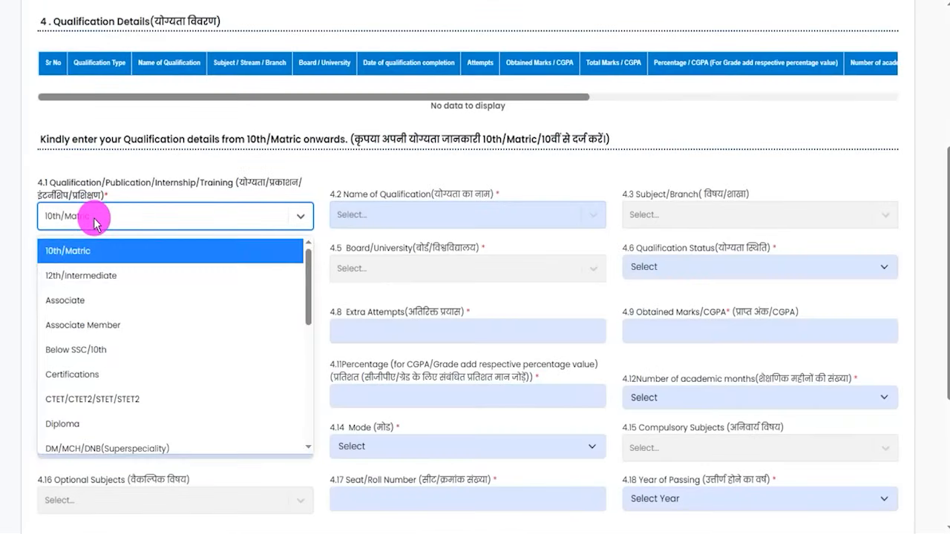
pyautogui.click(84, 250)
pyautogui.click(420, 222)
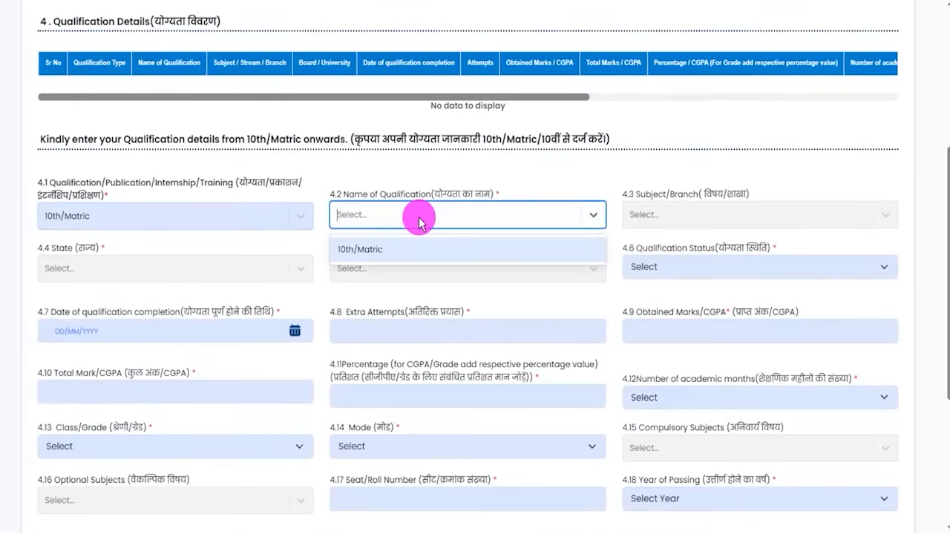
pyautogui.click(392, 247)
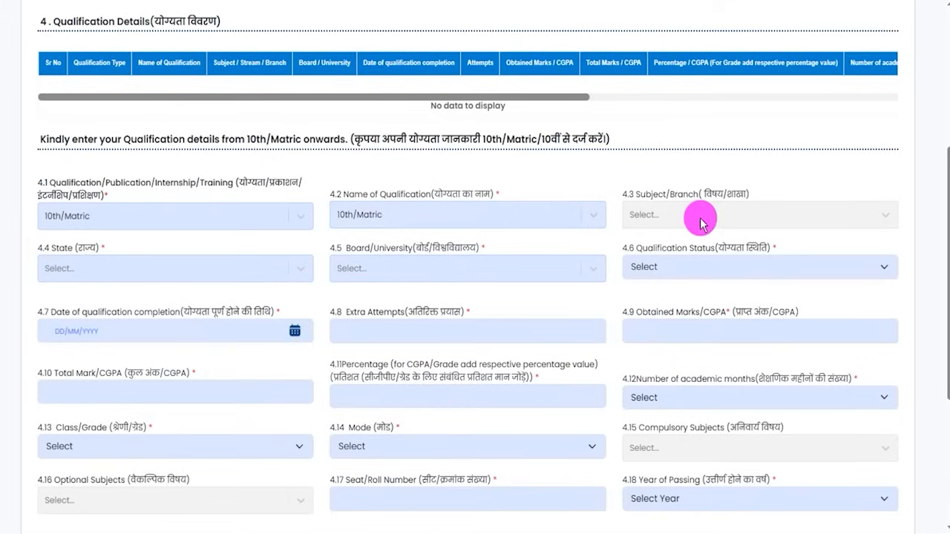
# Step: Set the 10th/Matric entry's State to BIHAR, Board/University to CBSE and Qualification Status to Passed/Qualified
pyautogui.click(86, 268)
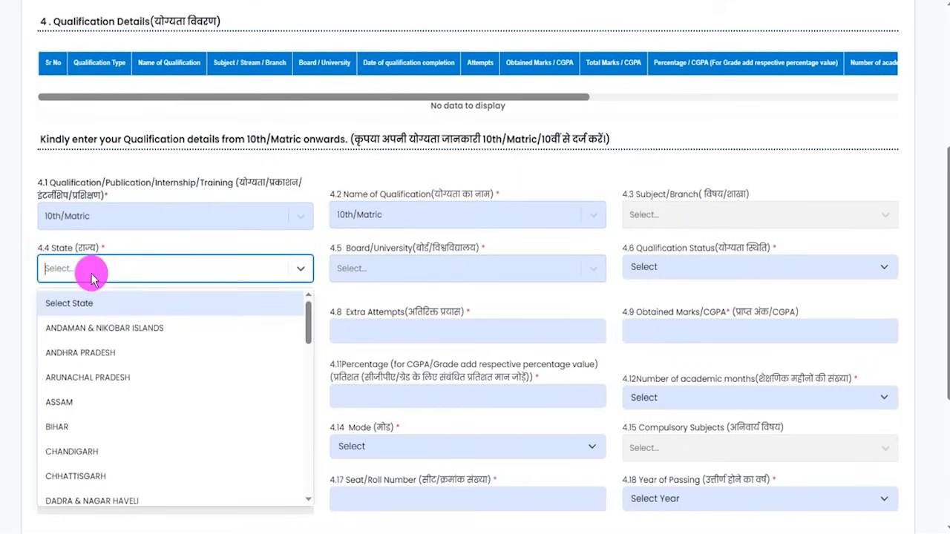
pyautogui.click(67, 428)
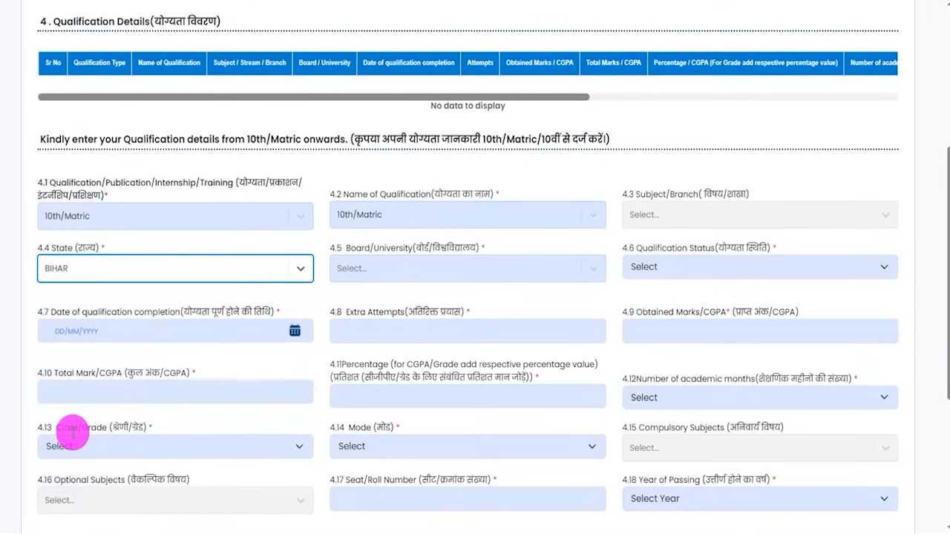
pyautogui.click(385, 268)
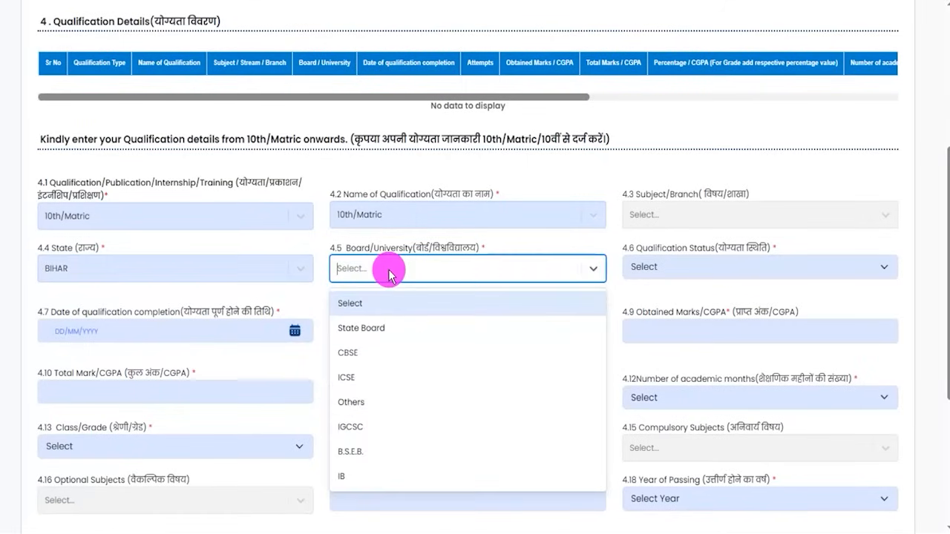
pyautogui.click(363, 361)
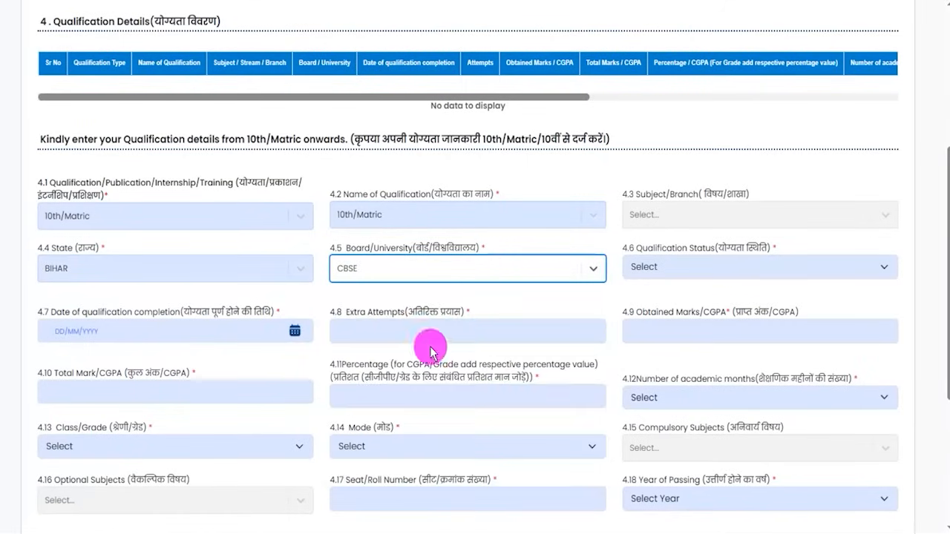
pyautogui.click(748, 280)
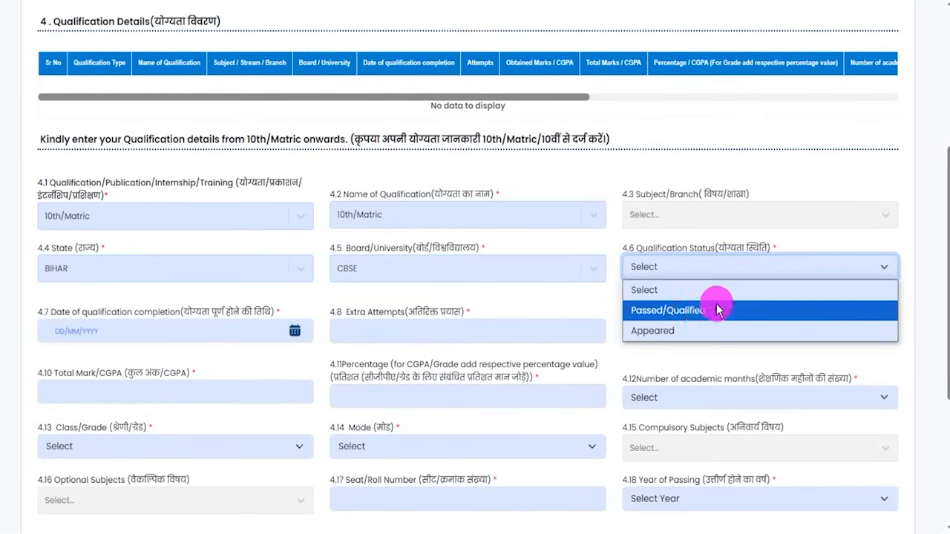
pyautogui.click(668, 310)
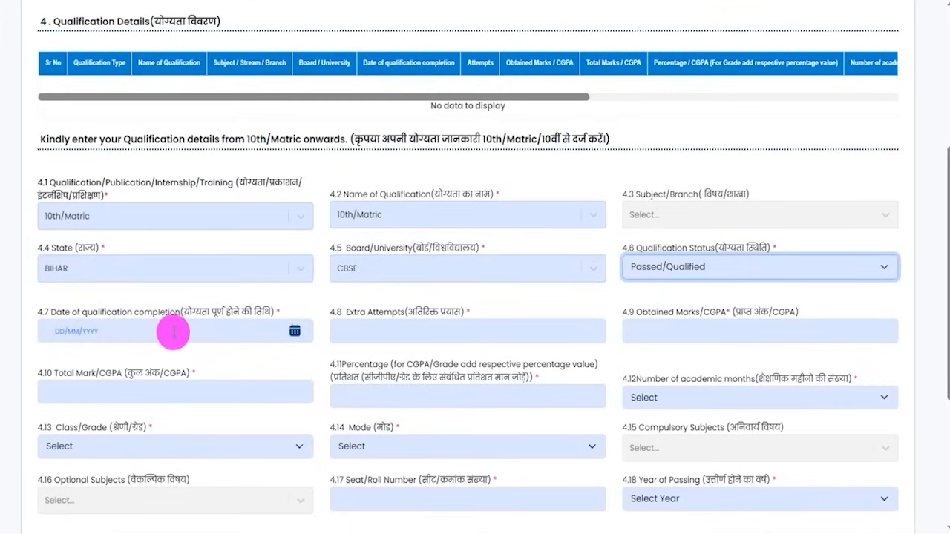
# Step: Enter 450 as the obtained marks and 600 as the total marks, leaving completion date, extra attempts and percentage empty
pyautogui.click(295, 330)
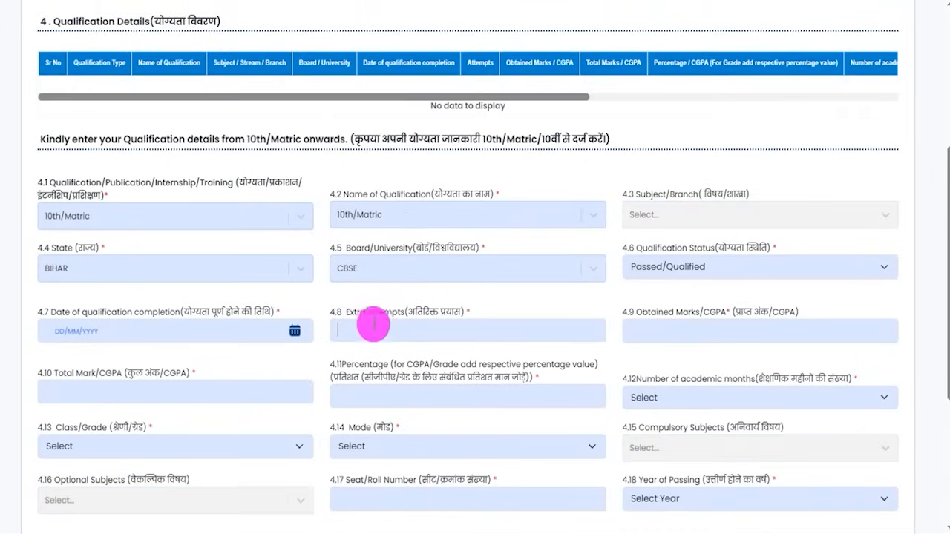
pyautogui.click(660, 331)
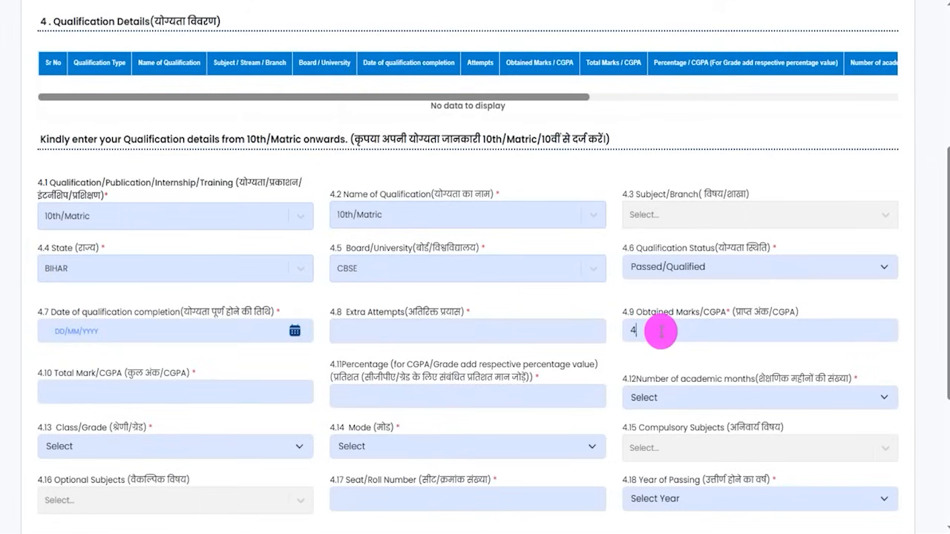
pyautogui.click(181, 393)
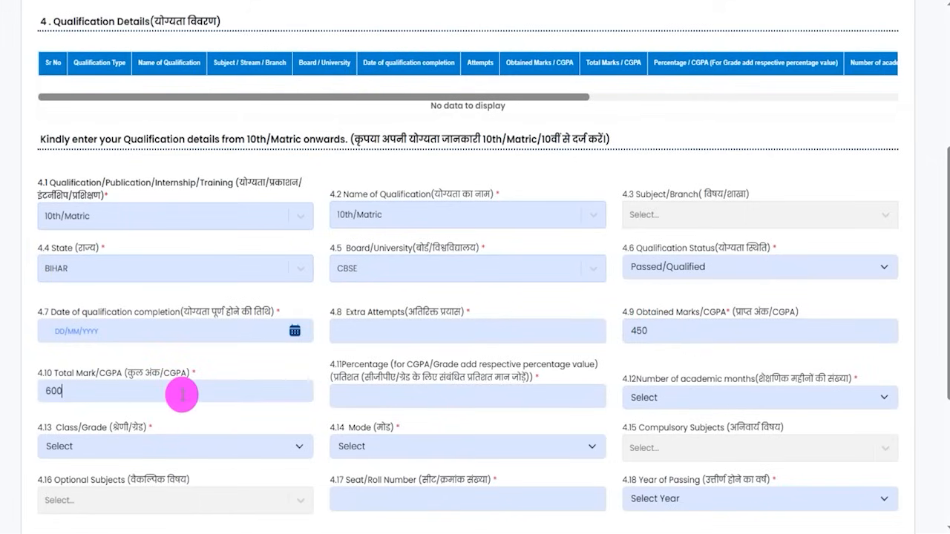
pyautogui.doubleClick(374, 365)
pyautogui.click(401, 395)
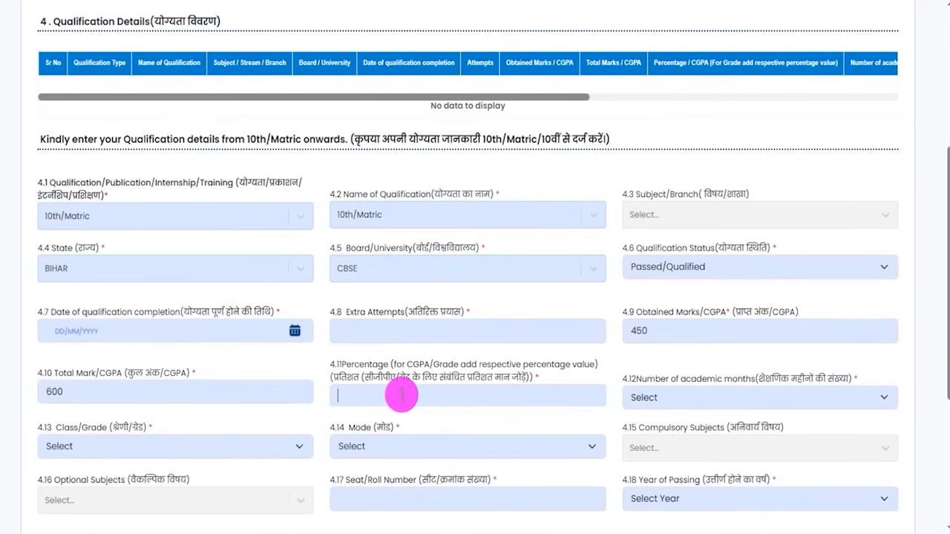
# Step: Set the Number of academic months for the 10th/Matric qualification to 12
pyautogui.click(710, 400)
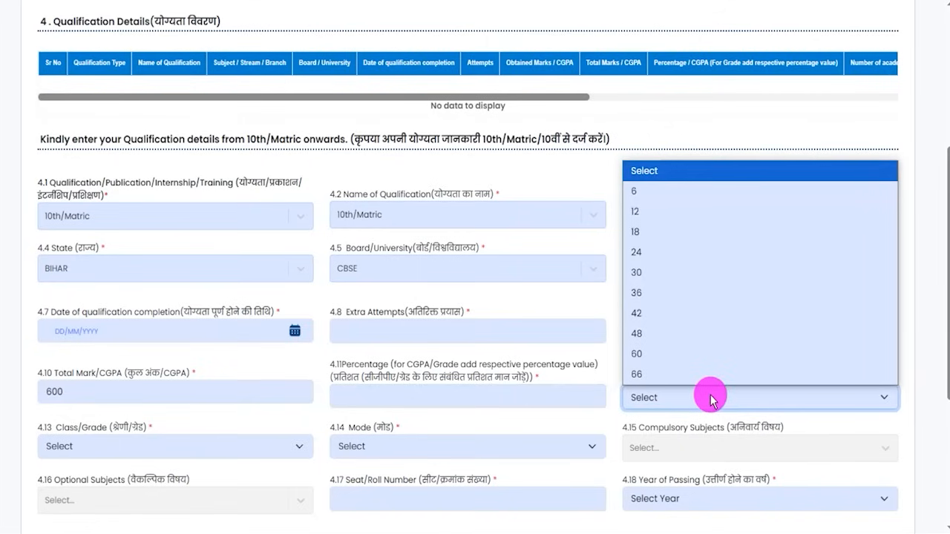
pyautogui.click(710, 399)
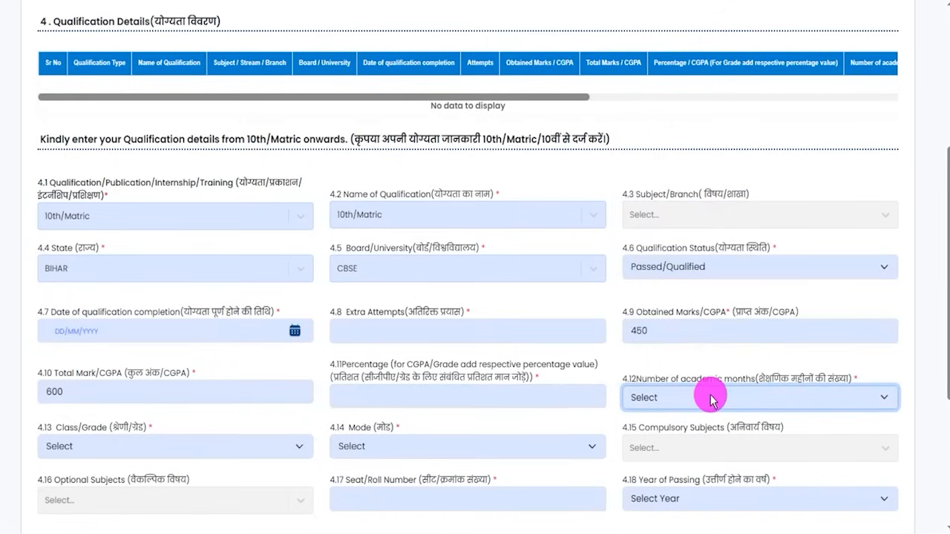
pyautogui.scroll(-3, 710, 399)
pyautogui.click(690, 182)
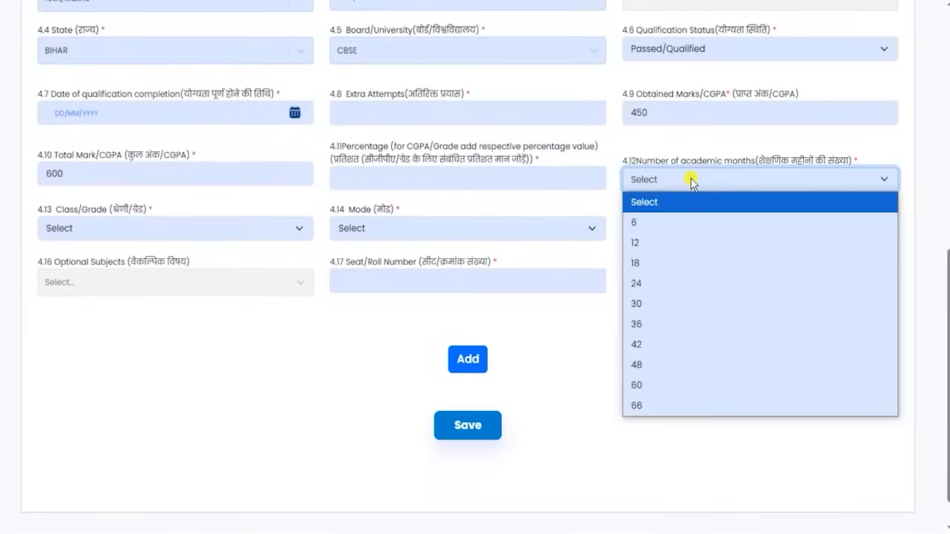
pyautogui.click(637, 242)
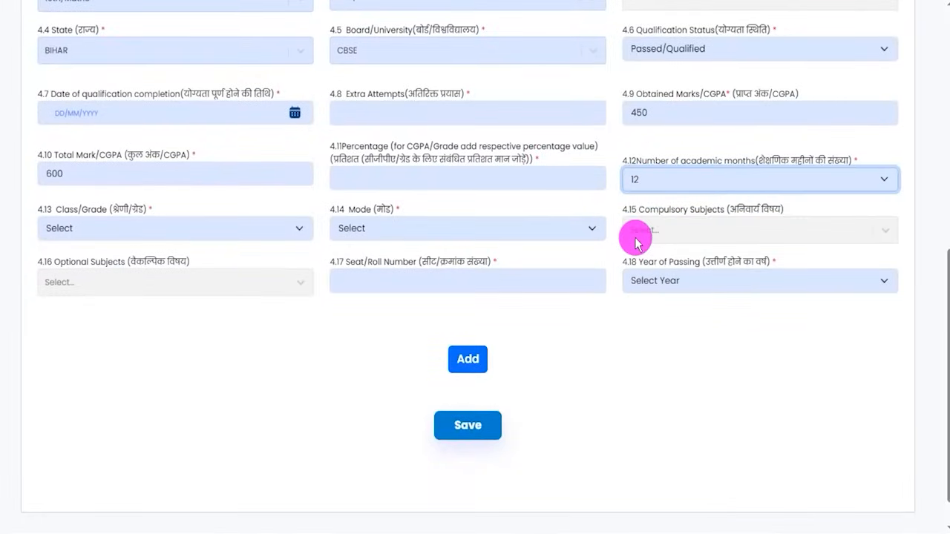
# Step: Set the Class/Grade to First Division and the Mode to Traditional / Regular
pyautogui.click(179, 229)
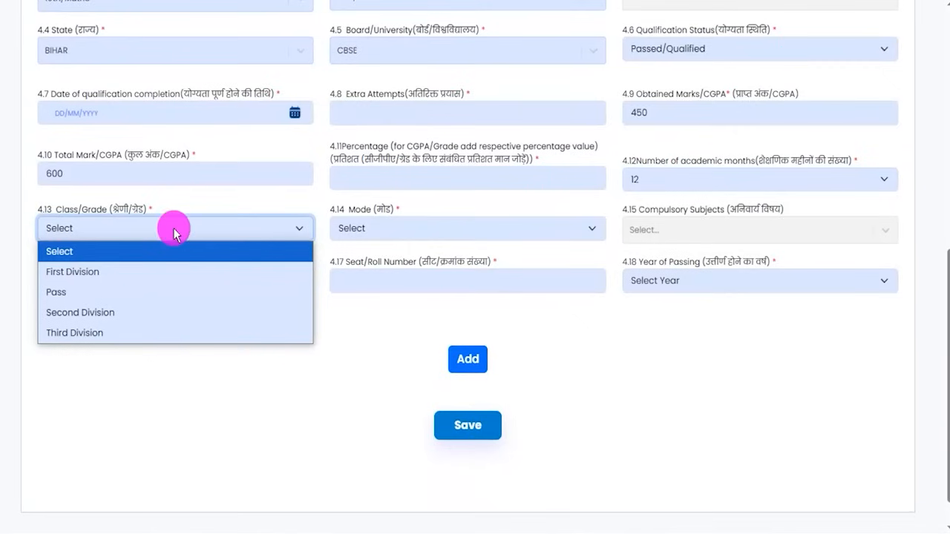
pyautogui.click(61, 272)
pyautogui.click(436, 230)
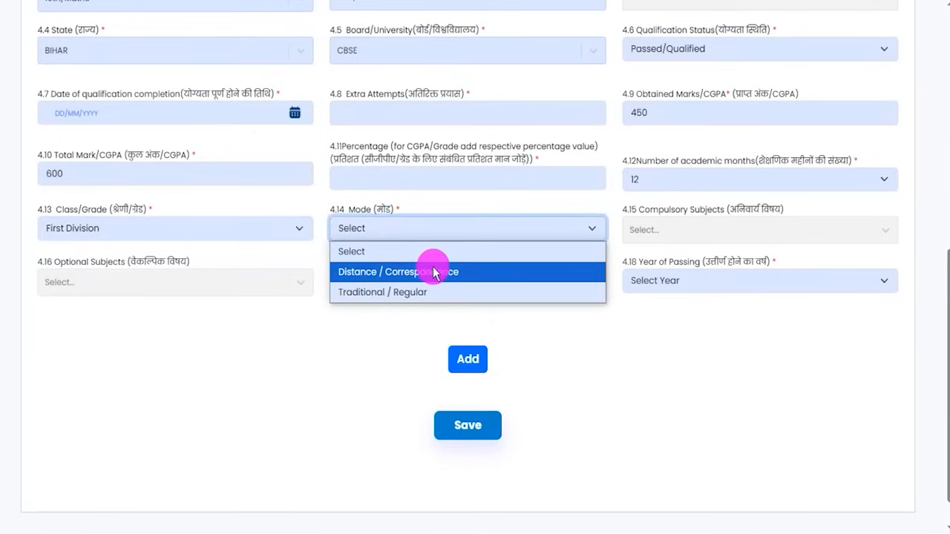
pyautogui.click(401, 295)
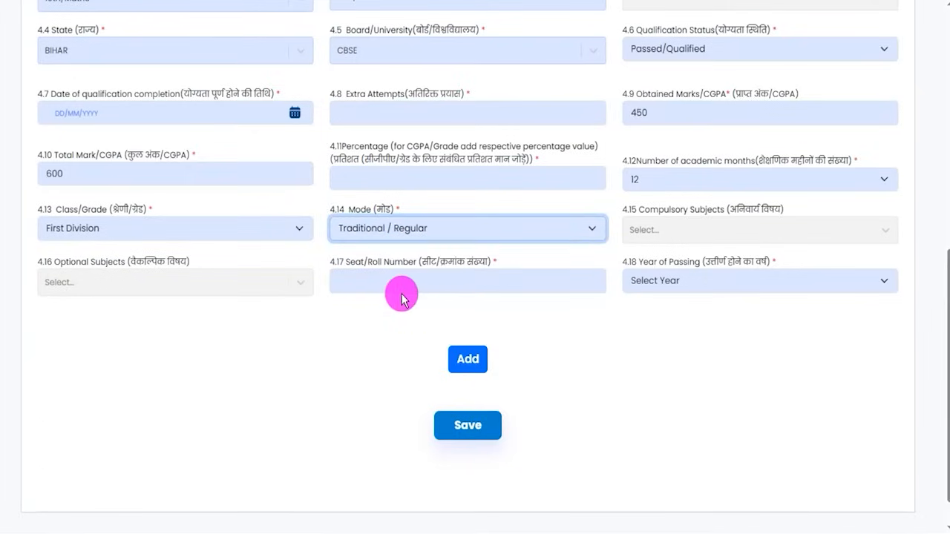
# Step: Check the compulsory and optional subjects fields, and set the Year of Passing to 2015
pyautogui.click(710, 233)
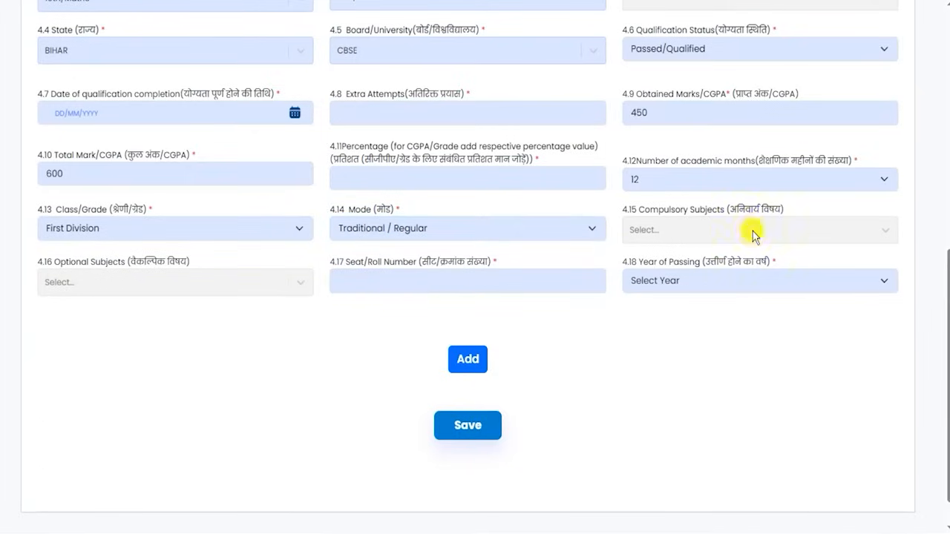
pyautogui.click(753, 231)
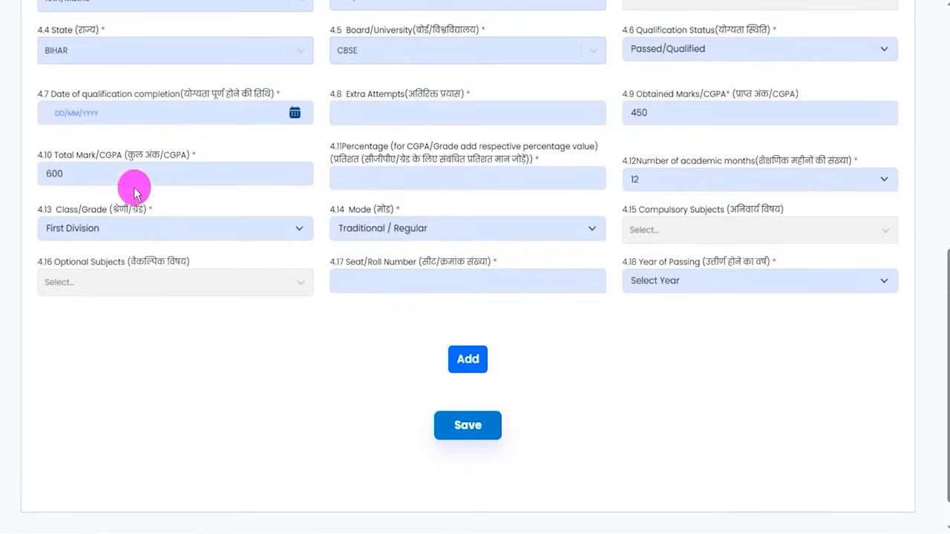
pyautogui.click(146, 288)
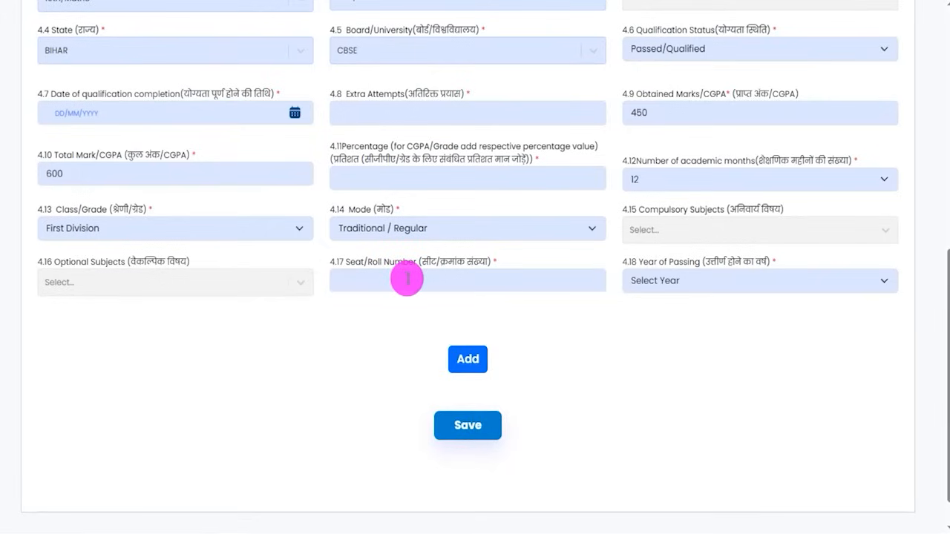
pyautogui.click(677, 278)
pyautogui.click(664, 135)
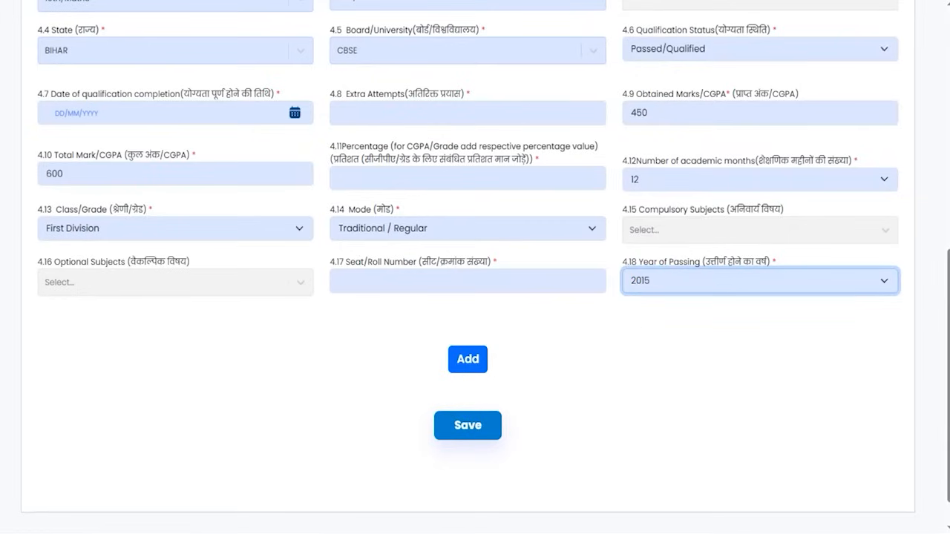
# Step: Review the qualification entries, then save the Qualification Information step and continue to Experience Information
pyautogui.hotkey('ctrl', 'alt', 'd')
pyautogui.moveTo(727, 344); pyautogui.dragTo(493, 360)
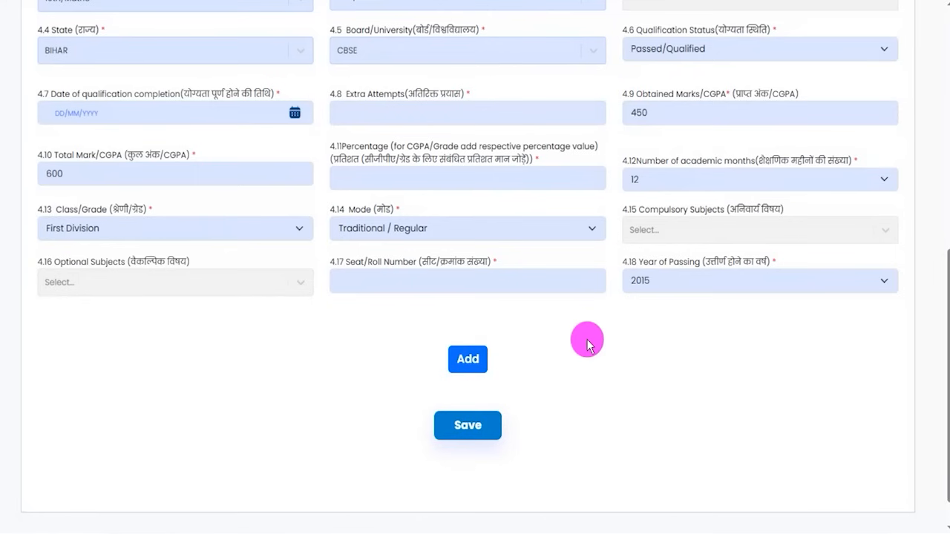
pyautogui.scroll(3, 586, 344)
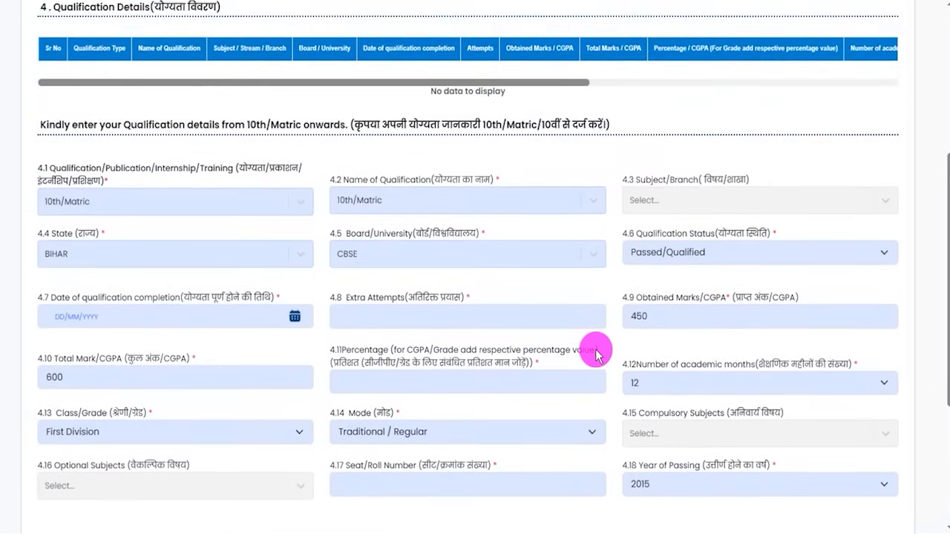
pyautogui.scroll(1, 596, 352)
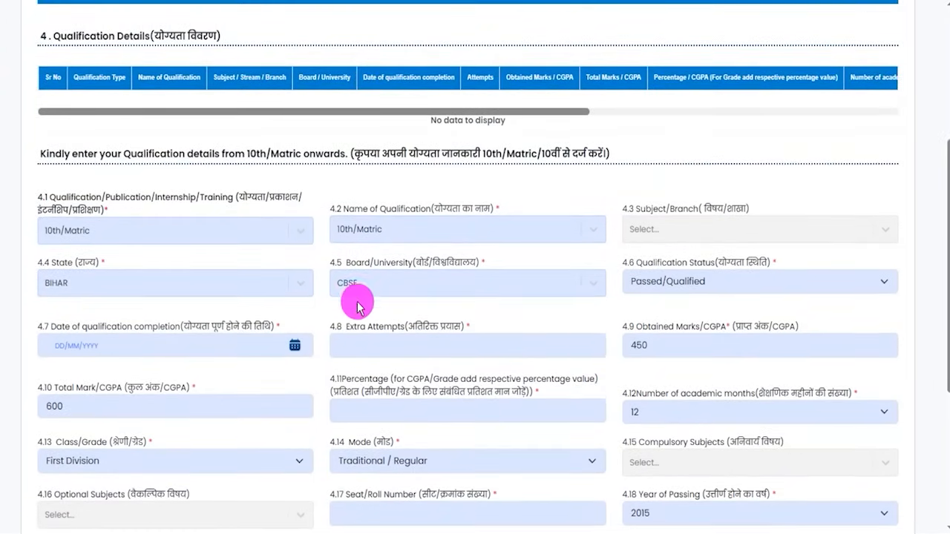
pyautogui.scroll(-4, 321, 318)
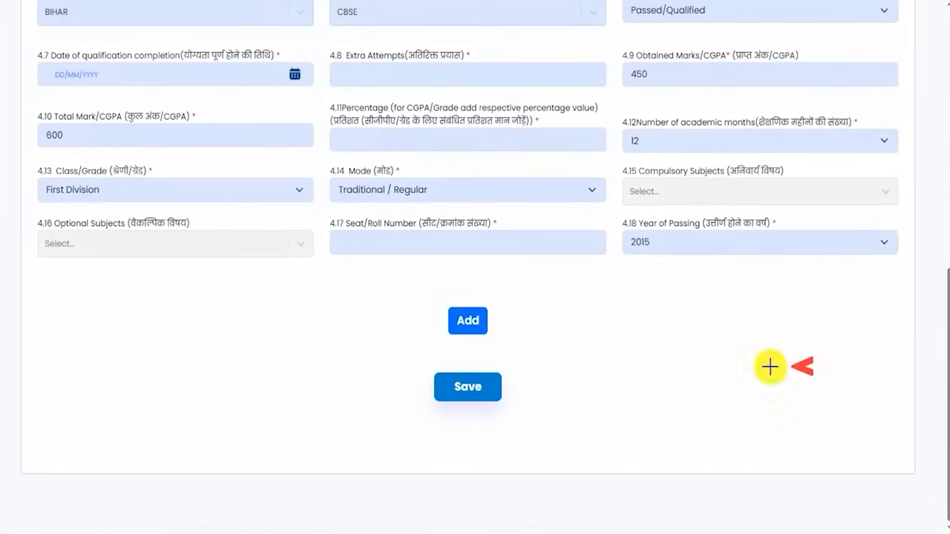
pyautogui.click(498, 387)
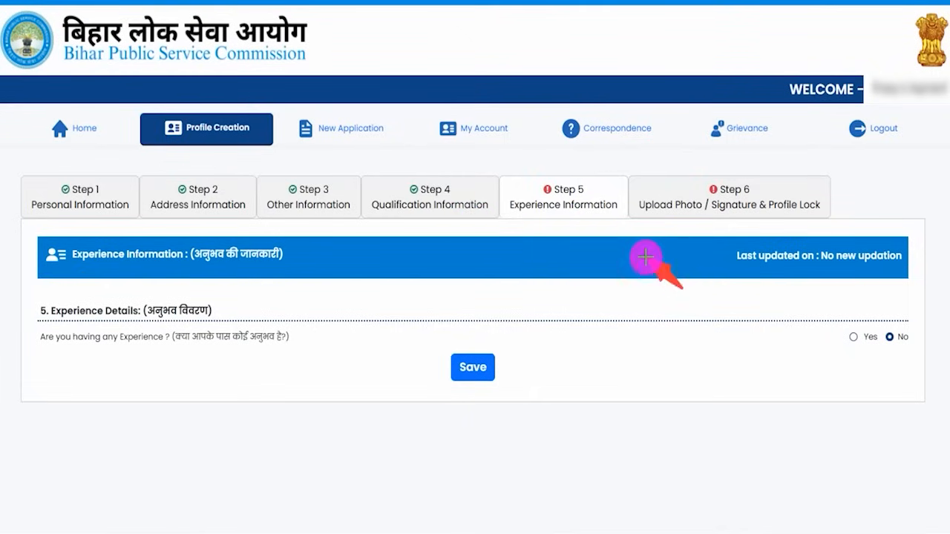
pyautogui.moveTo(646, 257); pyautogui.dragTo(604, 218)
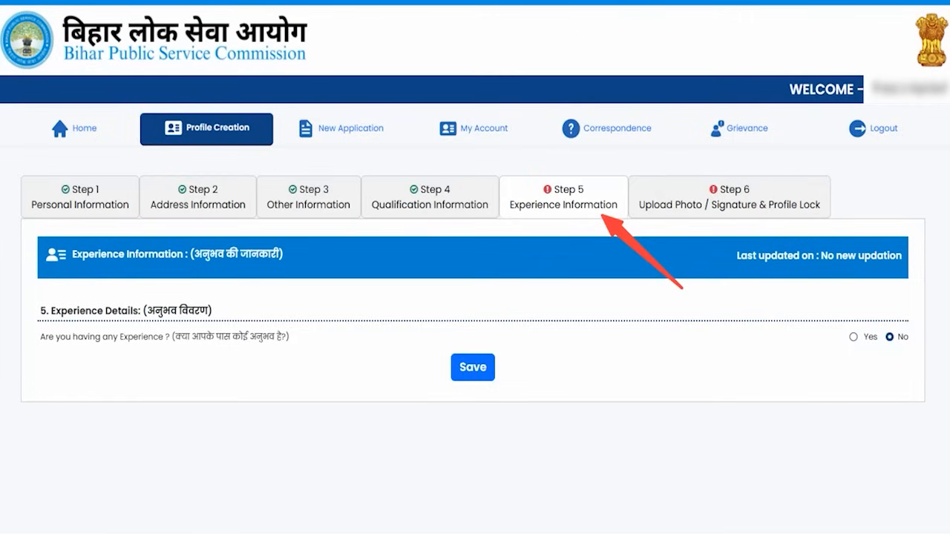
# Step: Answer Yes to having any experience, and set Employment to Past and Employee Type to Private
pyautogui.click(855, 337)
pyautogui.scroll(-3, 547, 233)
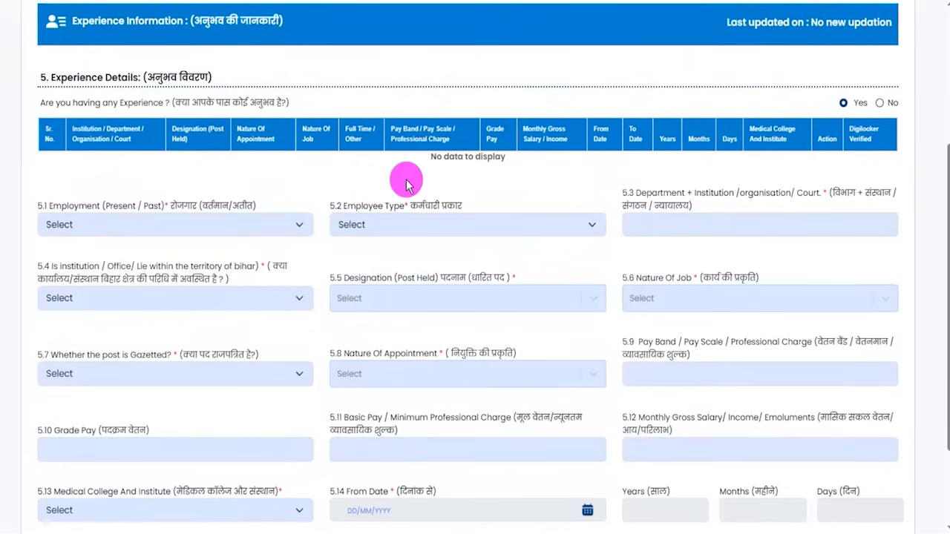
pyautogui.click(127, 226)
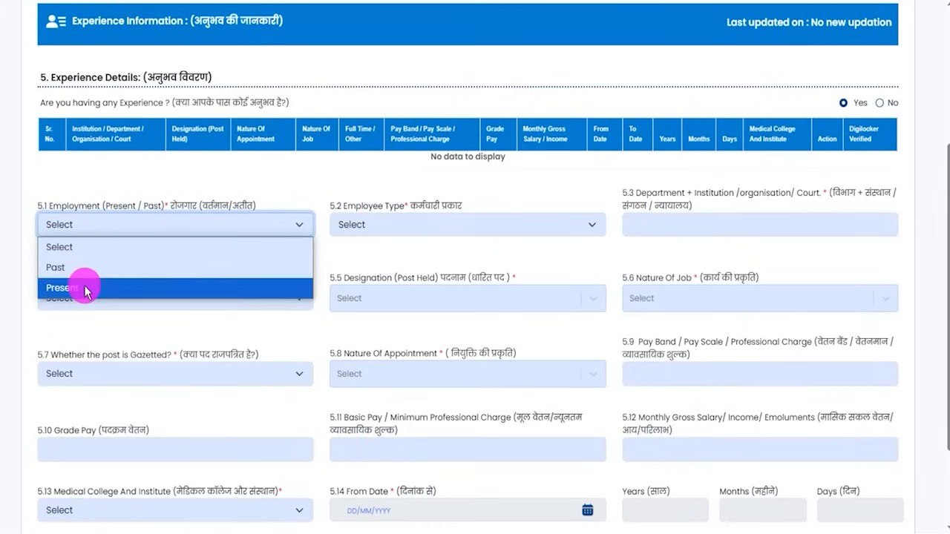
pyautogui.click(61, 268)
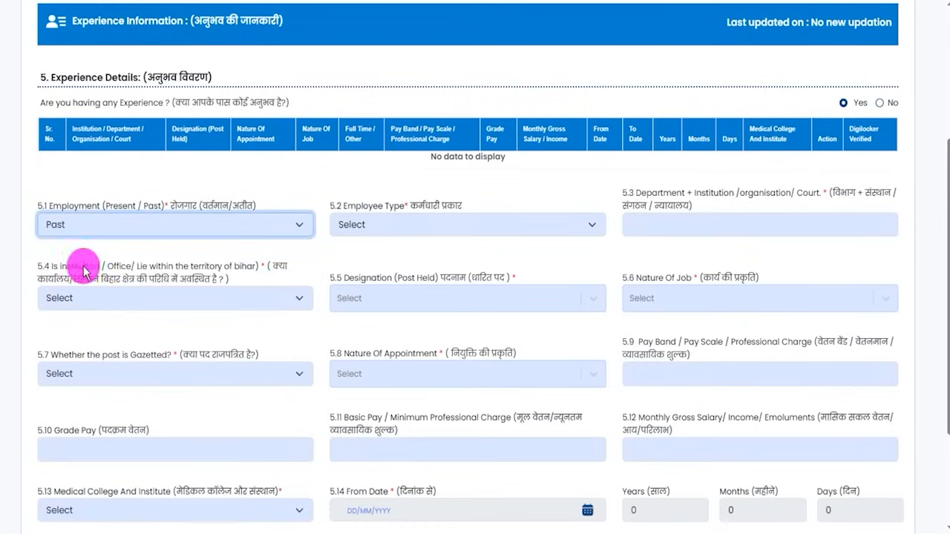
pyautogui.click(413, 227)
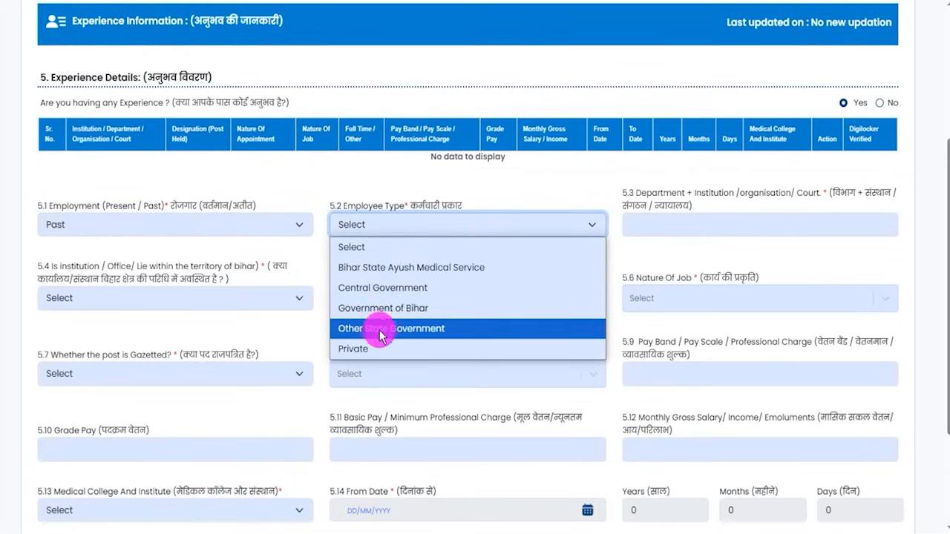
pyautogui.click(366, 347)
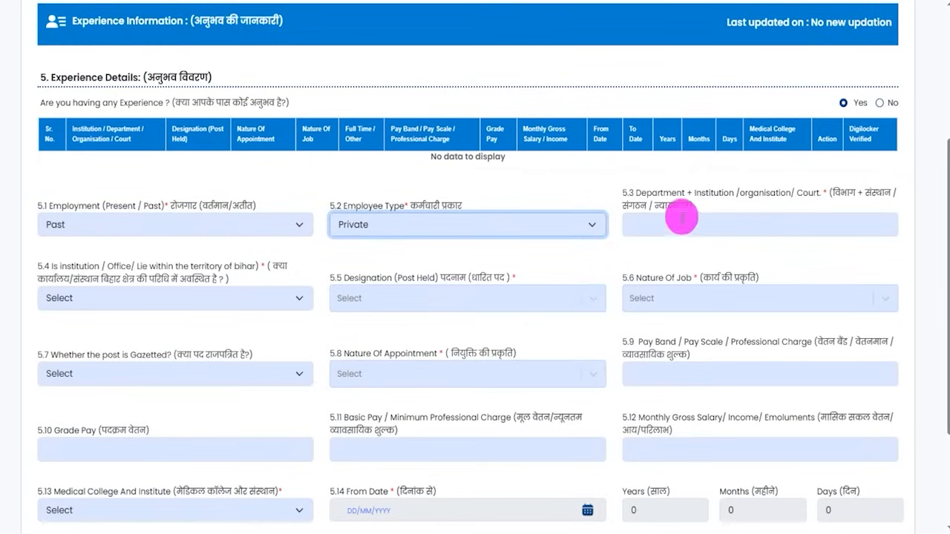
# Step: Leave the department and organisation field empty, and answer Yes to the institution lying within the territory of Bihar
pyautogui.moveTo(640, 193); pyautogui.dragTo(792, 197)
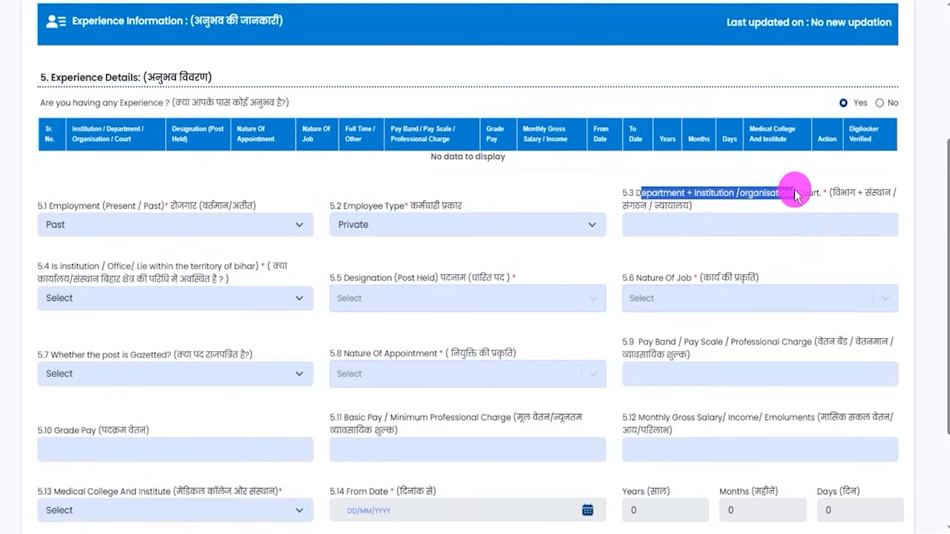
pyautogui.click(714, 221)
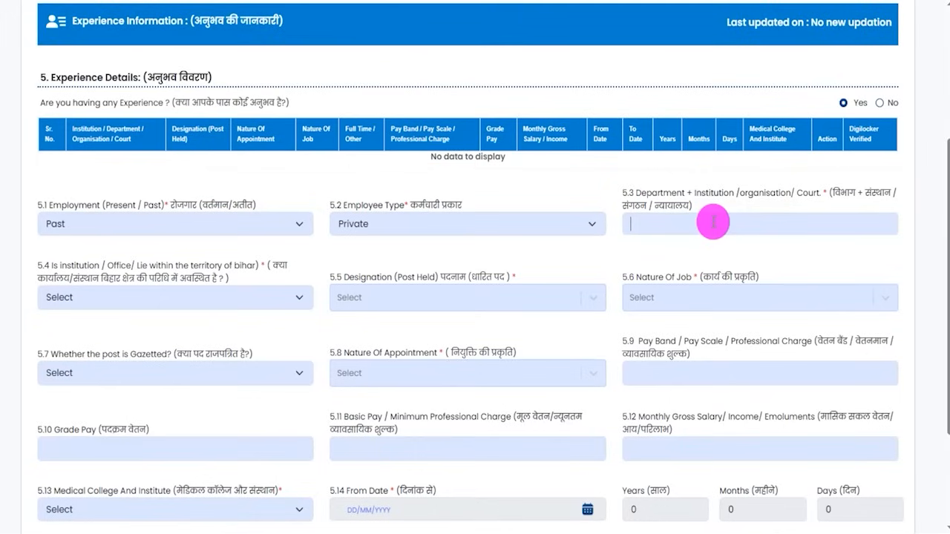
pyautogui.click(121, 300)
pyautogui.click(85, 339)
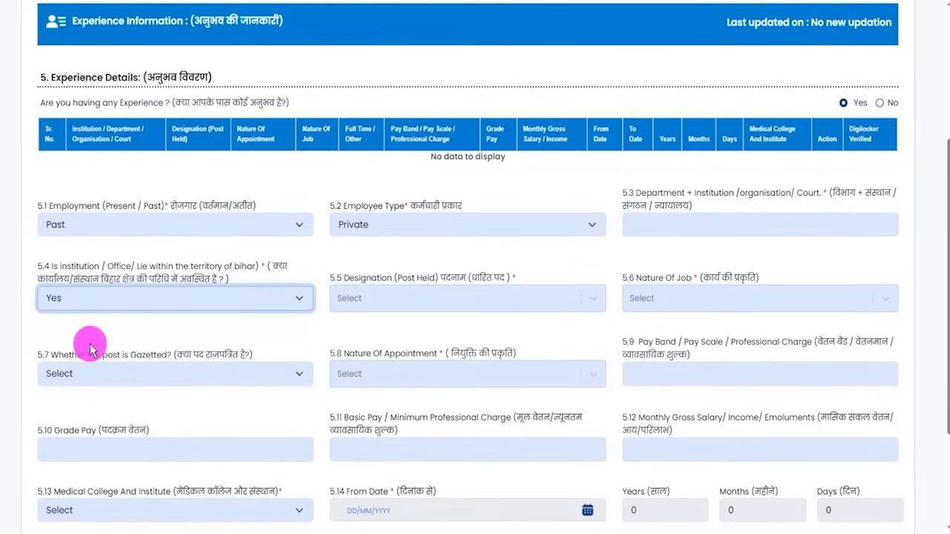
# Step: Answer No to the institution lying within the territory of Bihar, and check the Designation and Nature of Job options
pyautogui.click(168, 306)
pyautogui.click(94, 360)
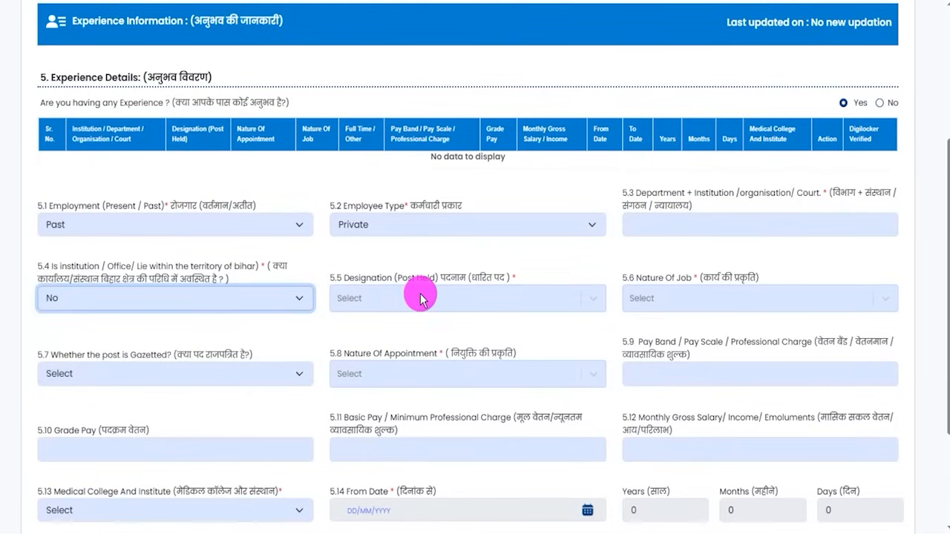
pyautogui.click(394, 297)
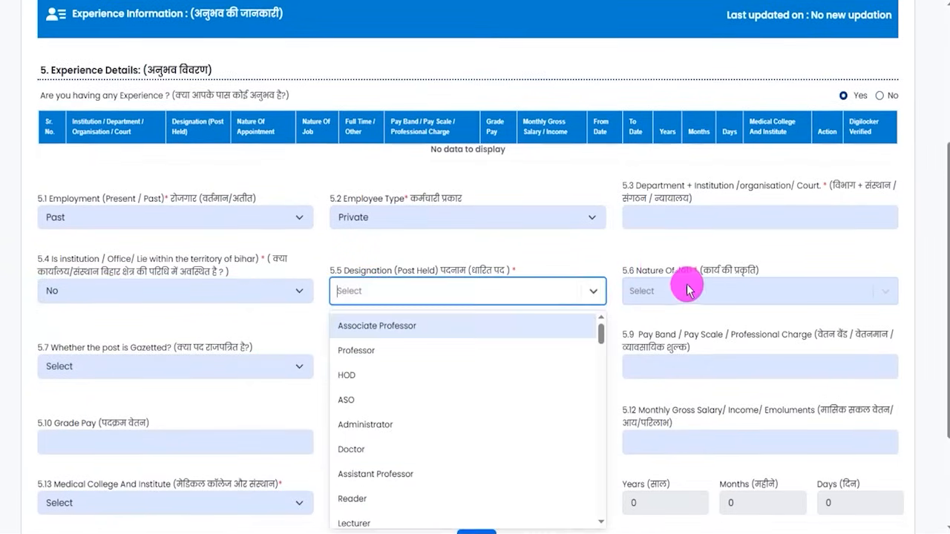
pyautogui.click(687, 276)
pyautogui.click(664, 292)
pyautogui.click(610, 318)
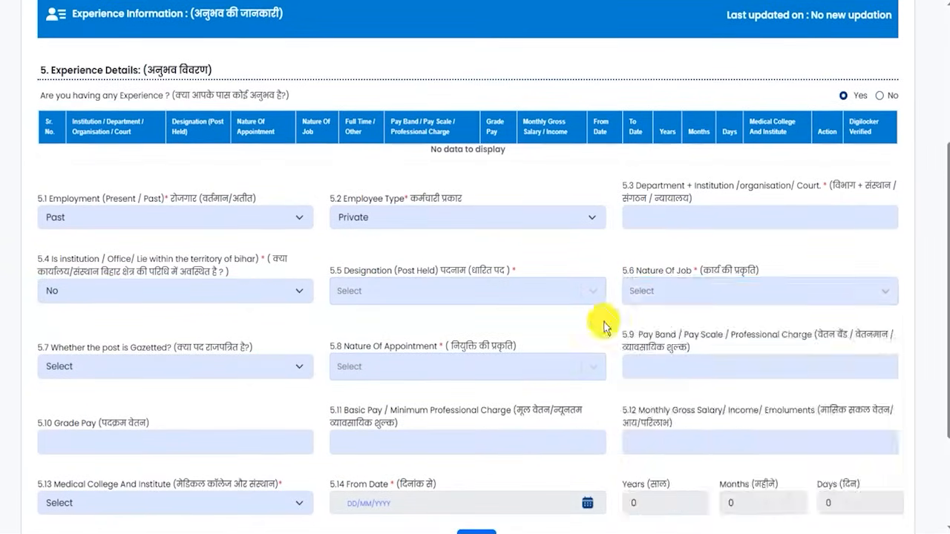
# Step: Answer No to whether the post is gazetted, and check the Nature of Appointment options
pyautogui.scroll(-1, 394, 352)
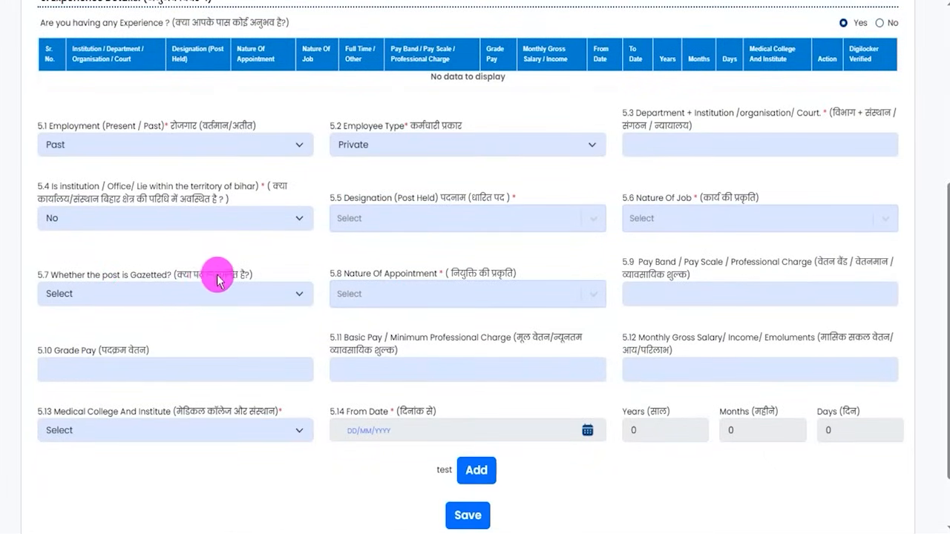
pyautogui.click(175, 294)
pyautogui.click(176, 294)
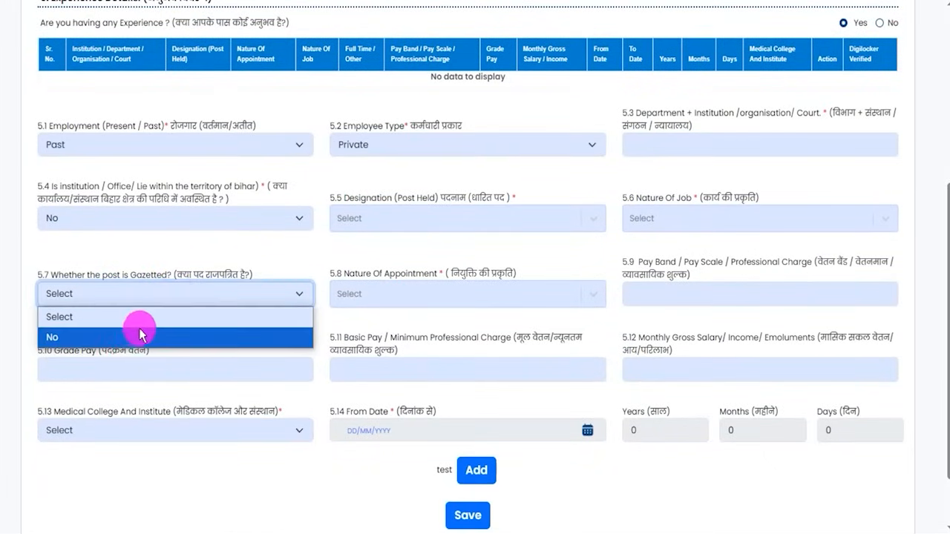
pyautogui.click(117, 335)
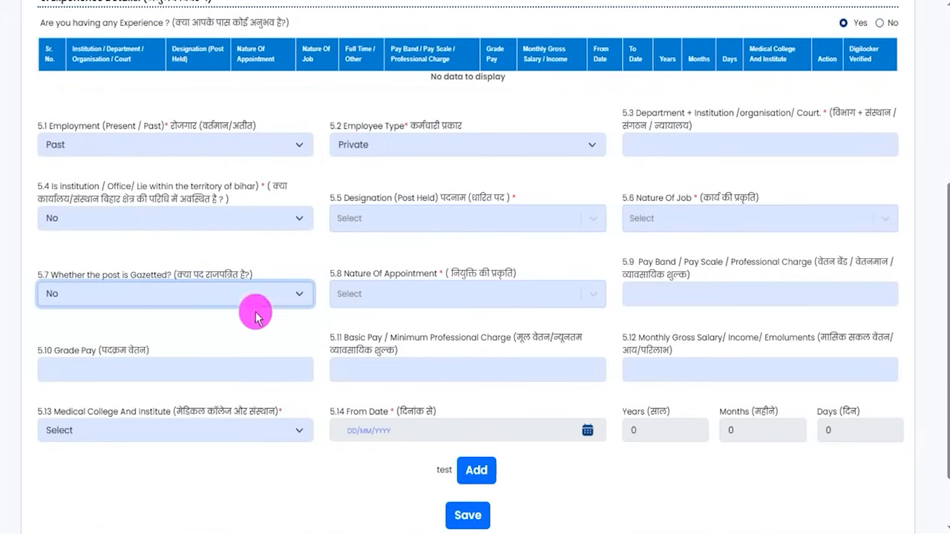
pyautogui.click(477, 294)
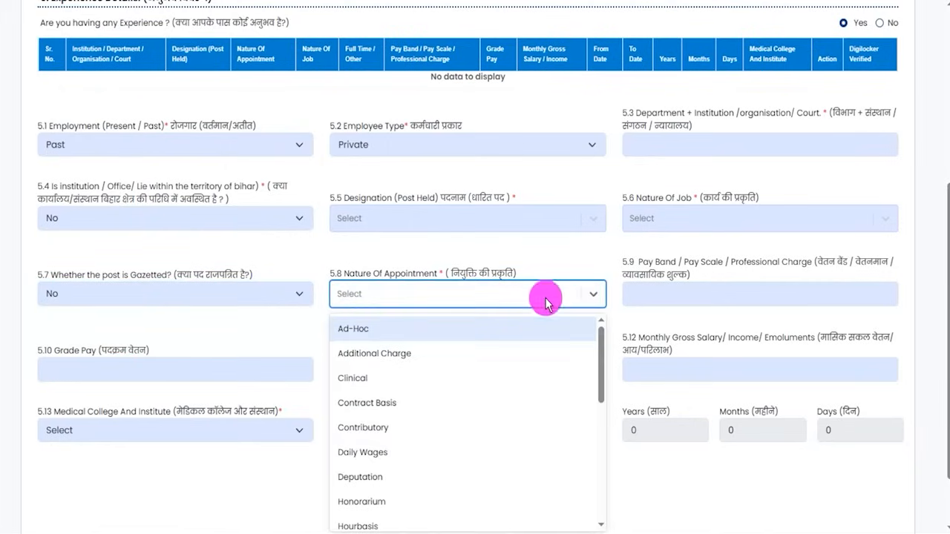
# Step: Examine the pay band, grade pay, basic pay, monthly salary, medical college and service period fields of the experience entry
pyautogui.moveTo(659, 255); pyautogui.dragTo(681, 289)
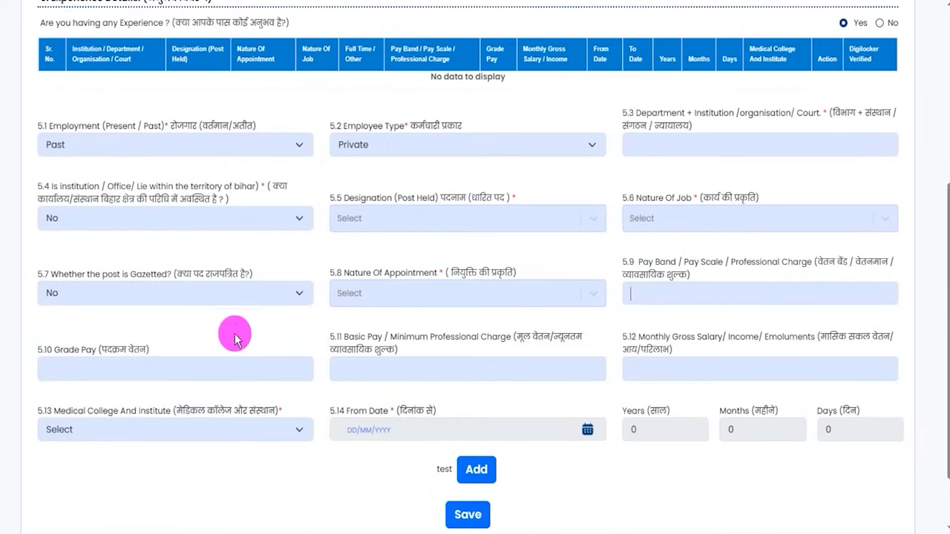
pyautogui.moveTo(59, 361); pyautogui.dragTo(117, 349)
pyautogui.moveTo(349, 338); pyautogui.dragTo(420, 357)
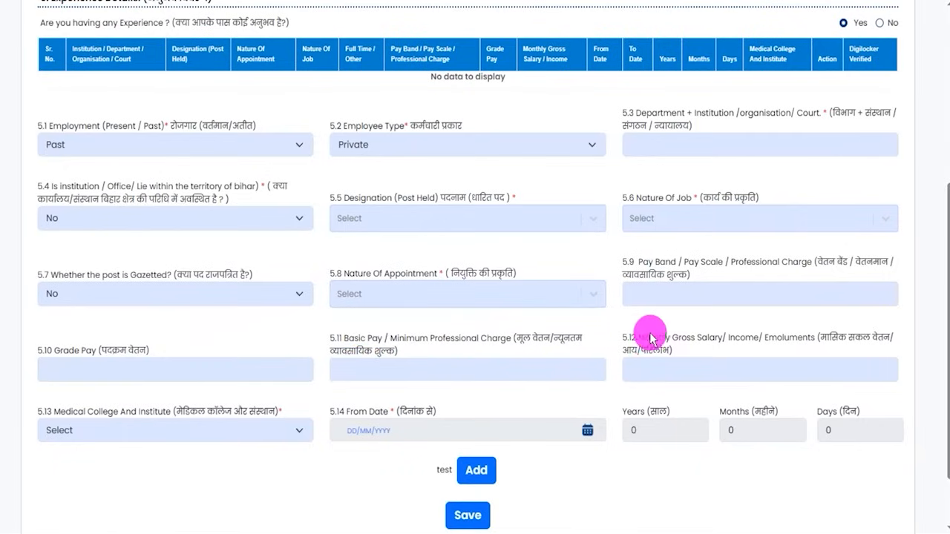
pyautogui.moveTo(640, 335); pyautogui.dragTo(690, 360)
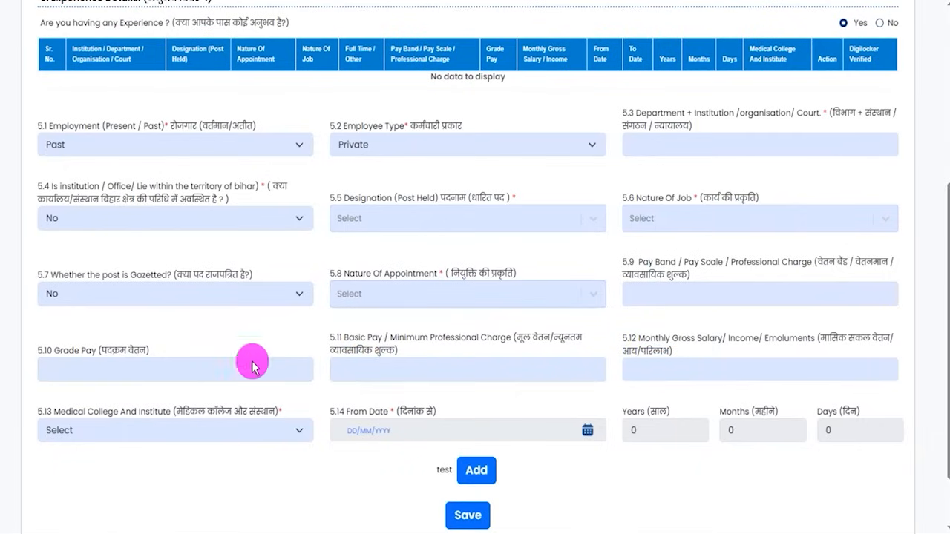
pyautogui.moveTo(72, 424); pyautogui.dragTo(144, 434)
pyautogui.click(144, 434)
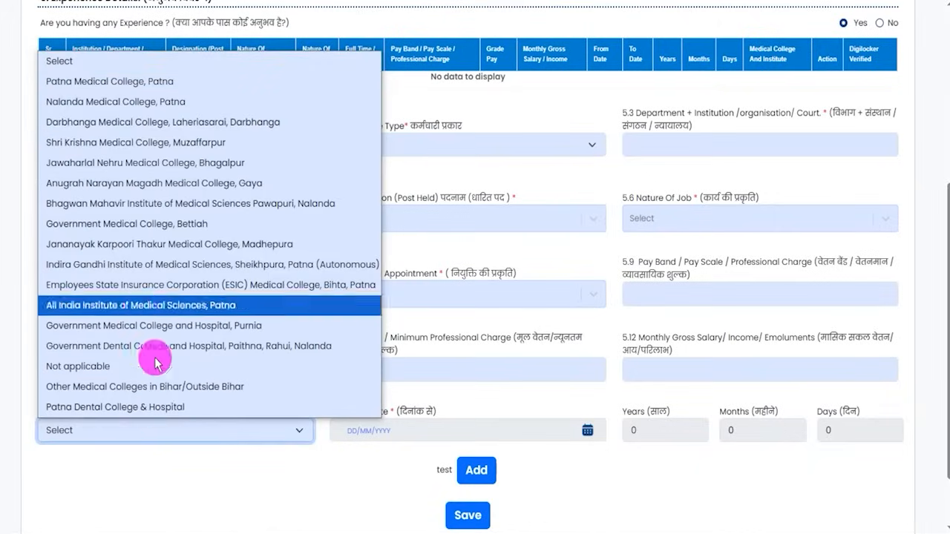
pyautogui.click(448, 431)
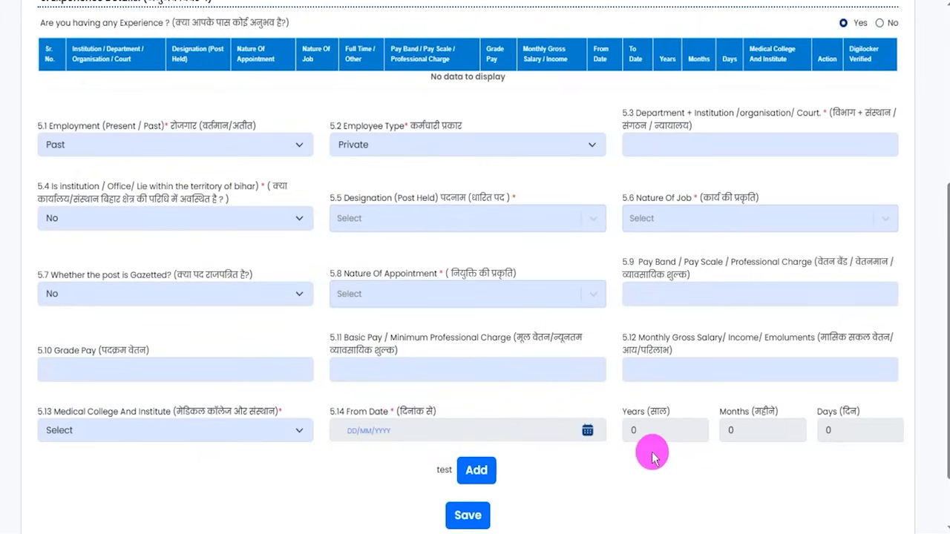
pyautogui.moveTo(823, 413); pyautogui.dragTo(828, 415)
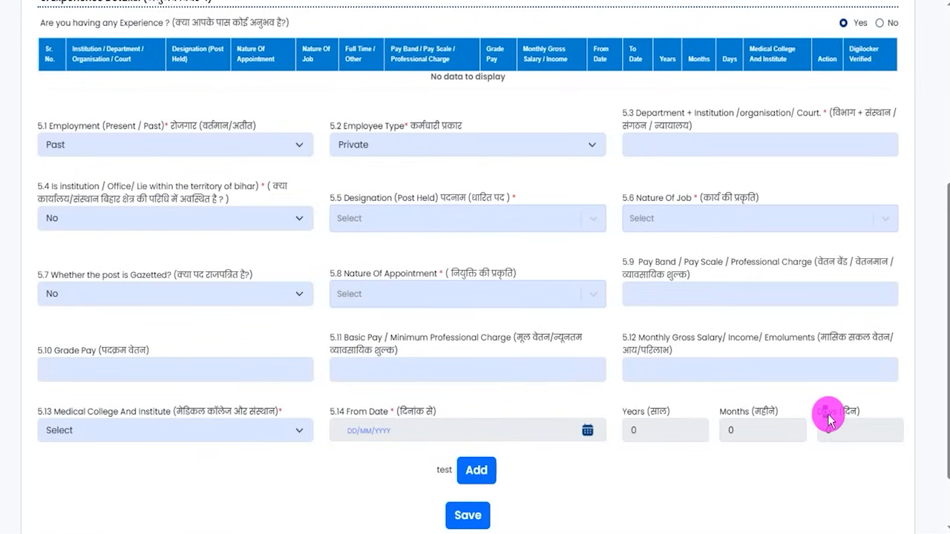
pyautogui.click(628, 483)
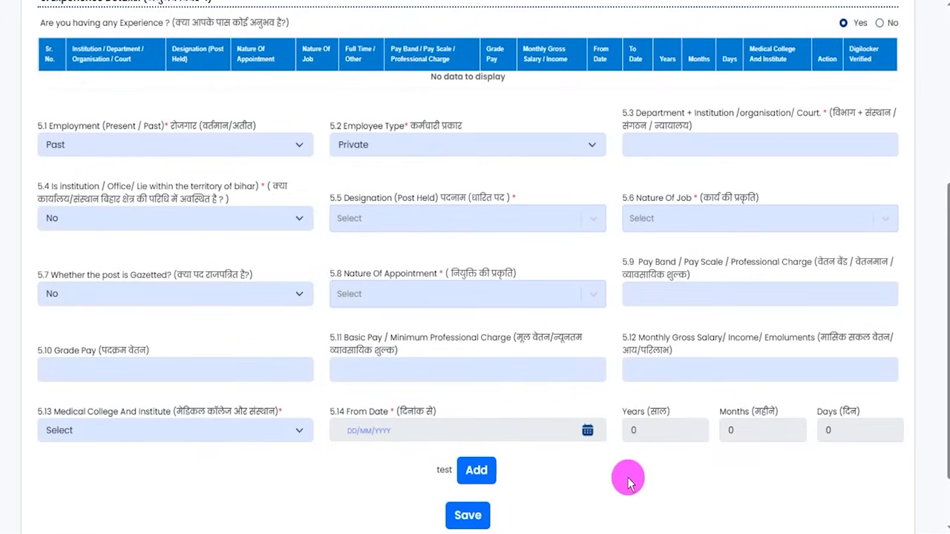
# Step: Review the experience form, then save the Experience Information step and continue to Upload Photo / Signature & Profile Lock
pyautogui.scroll(-1, 571, 475)
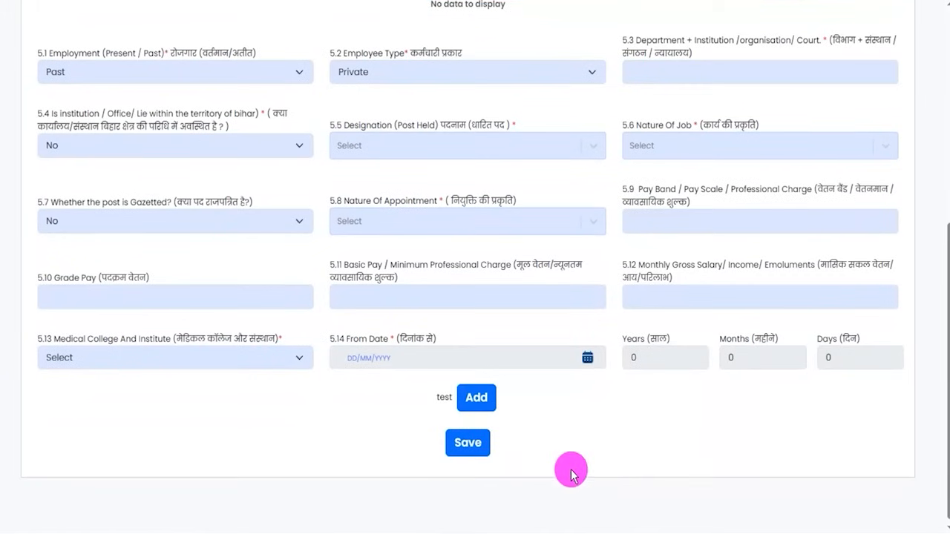
pyautogui.scroll(2, 601, 419)
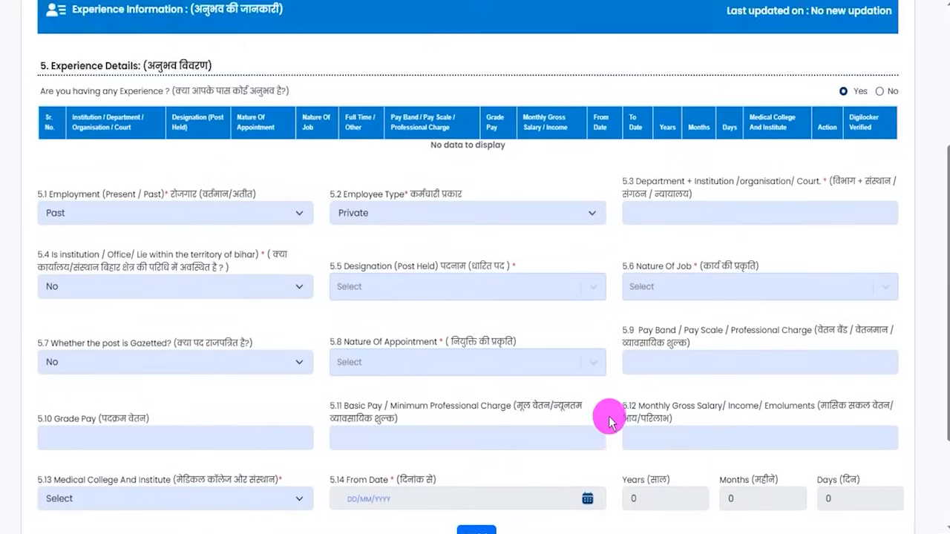
pyautogui.scroll(-1, 608, 422)
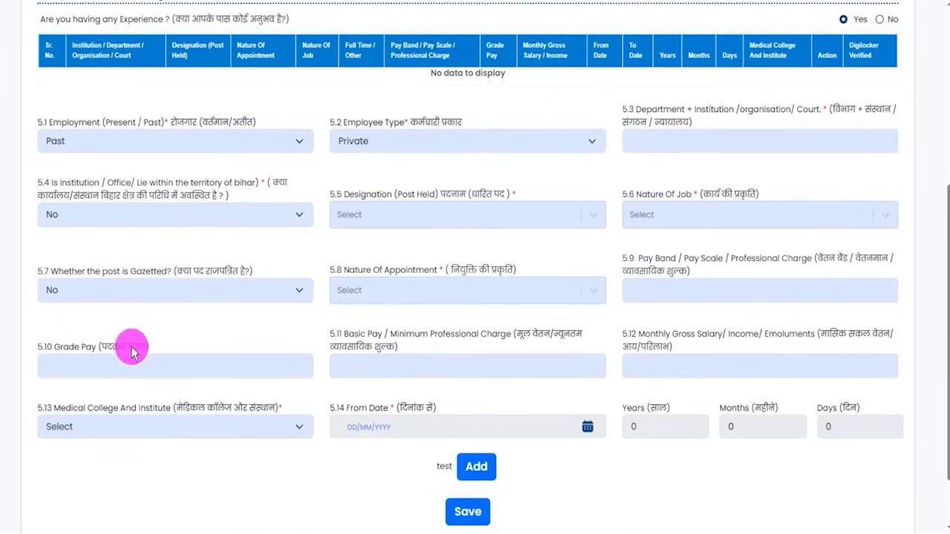
pyautogui.click(476, 468)
pyautogui.scroll(-1, 477, 469)
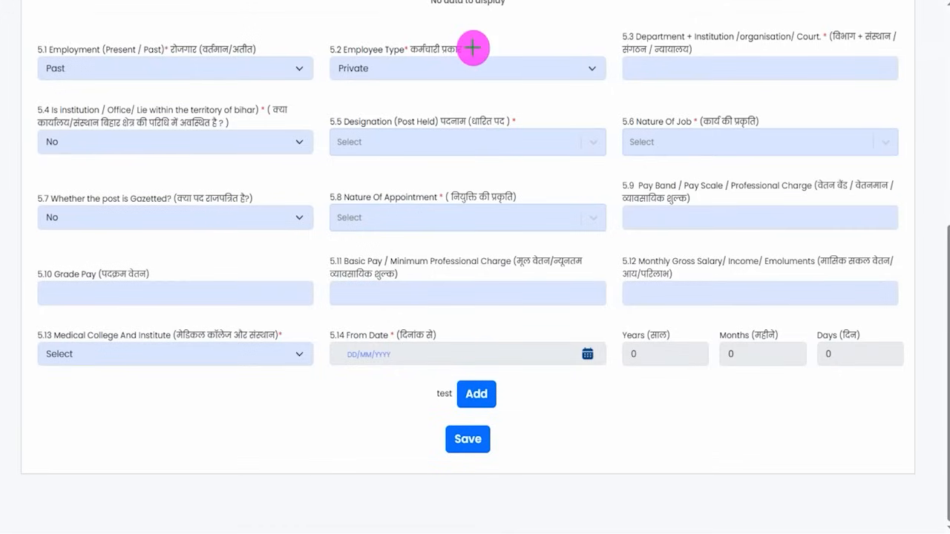
pyautogui.moveTo(733, 429); pyautogui.dragTo(491, 441)
pyautogui.click(491, 441)
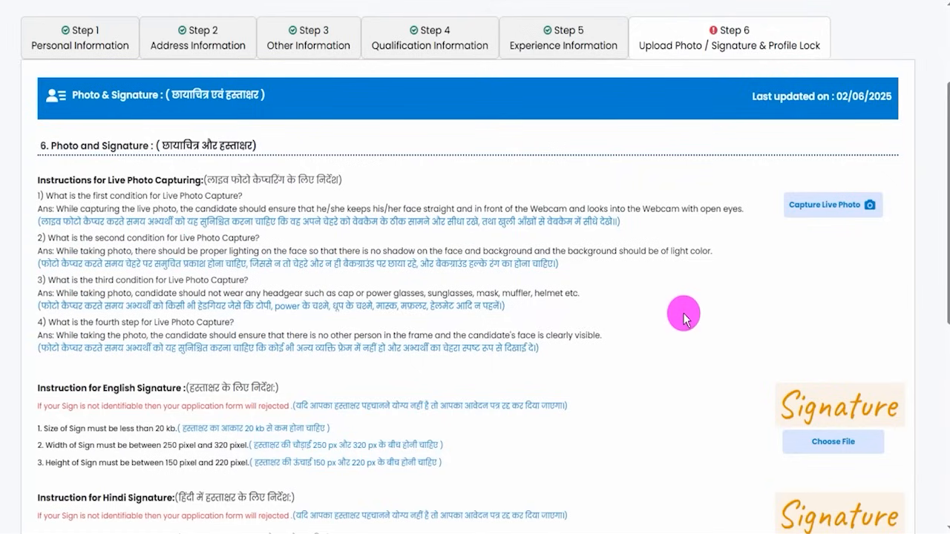
# Step: Read the four live photo capture conditions on facing the webcam, lighting and background, headgear, and other people in the frame
pyautogui.moveTo(530, 209); pyautogui.dragTo(729, 204)
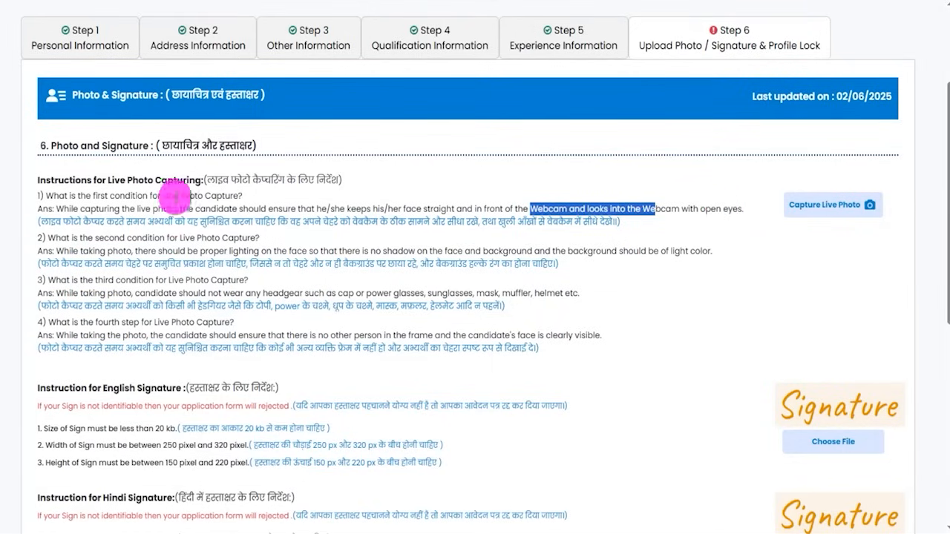
pyautogui.moveTo(115, 219); pyautogui.dragTo(556, 222)
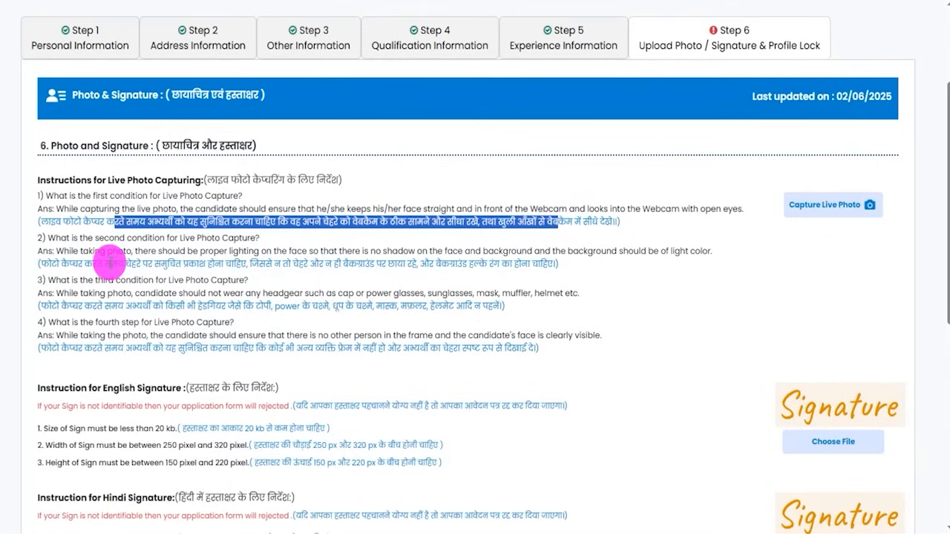
pyautogui.moveTo(108, 262); pyautogui.dragTo(227, 263)
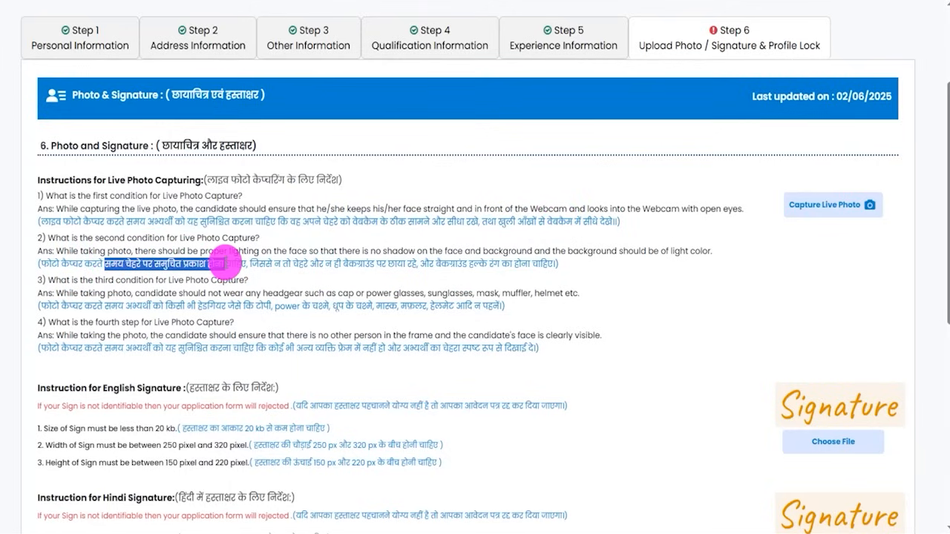
pyautogui.moveTo(230, 264); pyautogui.dragTo(301, 265)
pyautogui.moveTo(329, 264); pyautogui.dragTo(510, 270)
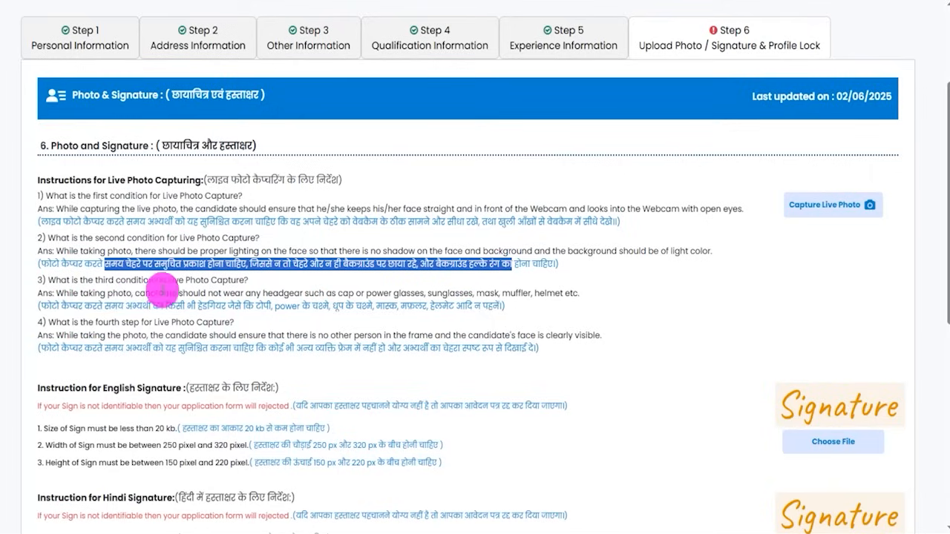
pyautogui.moveTo(104, 305); pyautogui.dragTo(480, 307)
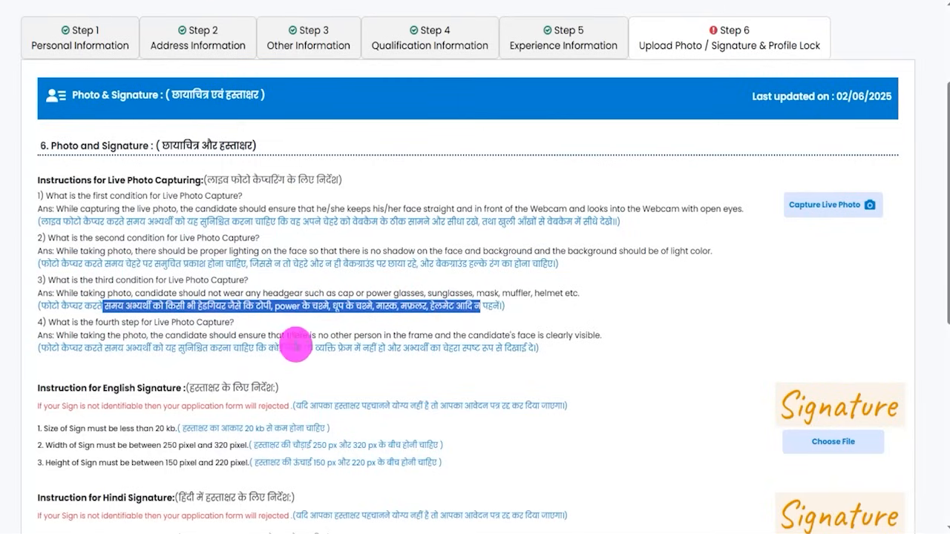
pyautogui.moveTo(323, 349); pyautogui.dragTo(522, 350)
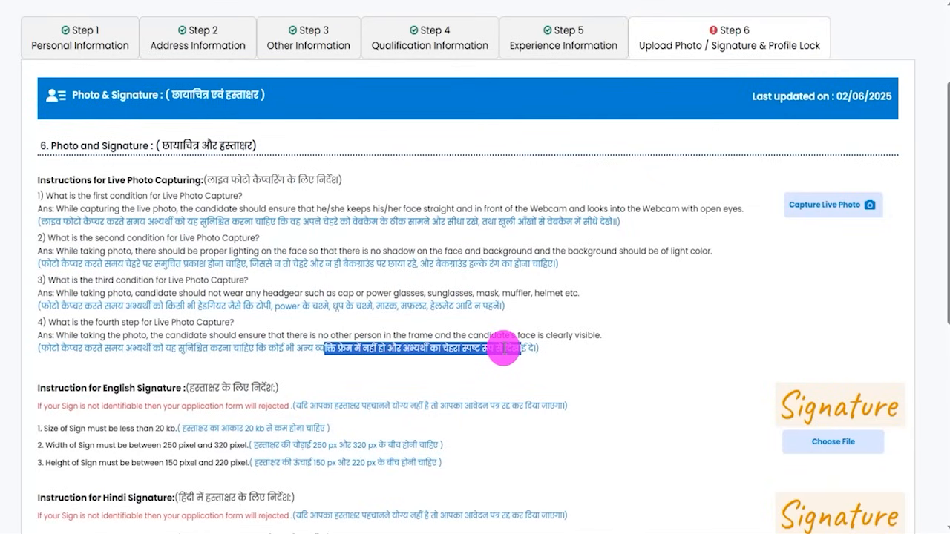
# Step: Read the English signature instructions on file size, width and height
pyautogui.scroll(-3, 318, 371)
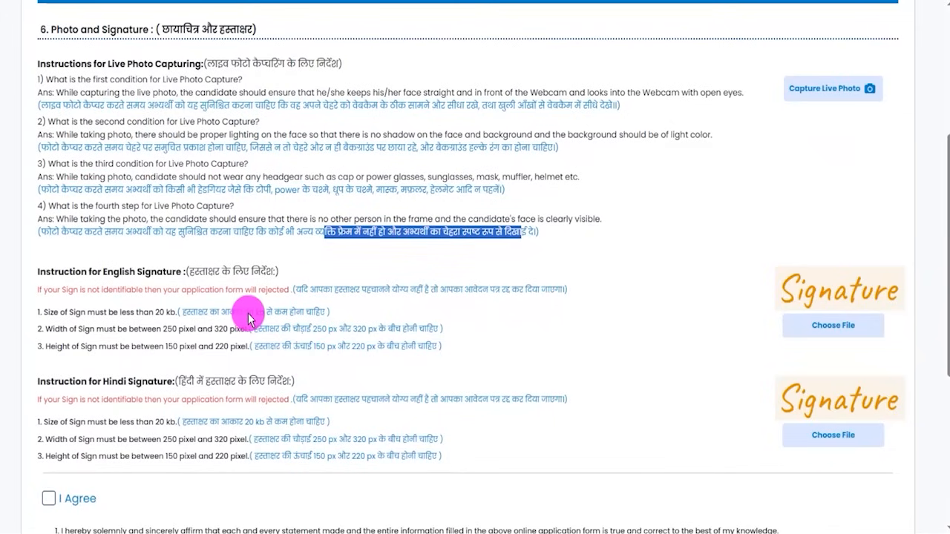
pyautogui.click(251, 315)
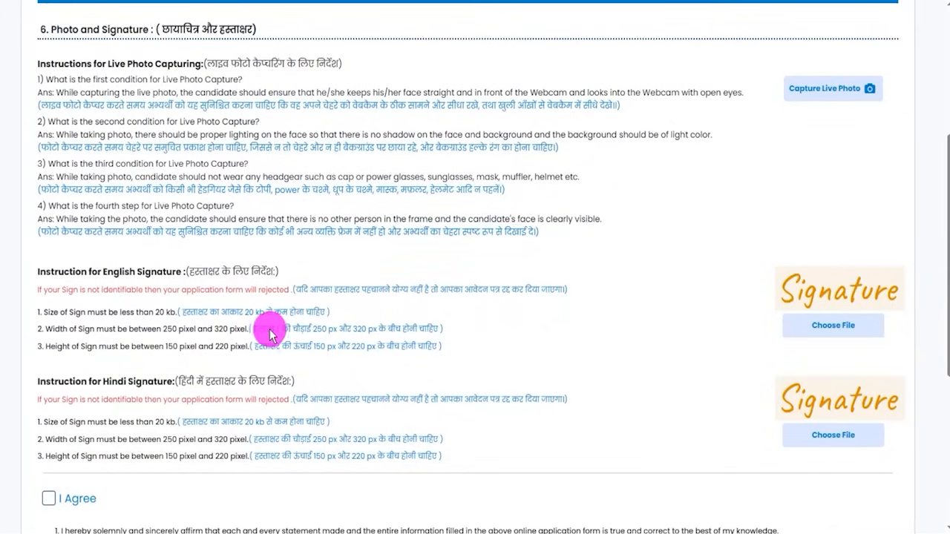
pyautogui.moveTo(118, 331); pyautogui.dragTo(237, 331)
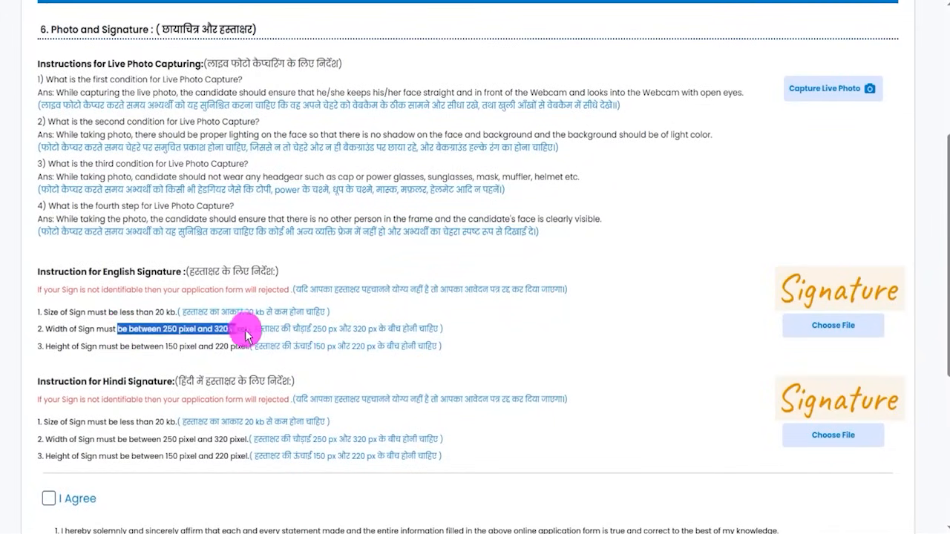
pyautogui.moveTo(315, 329); pyautogui.dragTo(403, 329)
pyautogui.moveTo(113, 351); pyautogui.dragTo(252, 346)
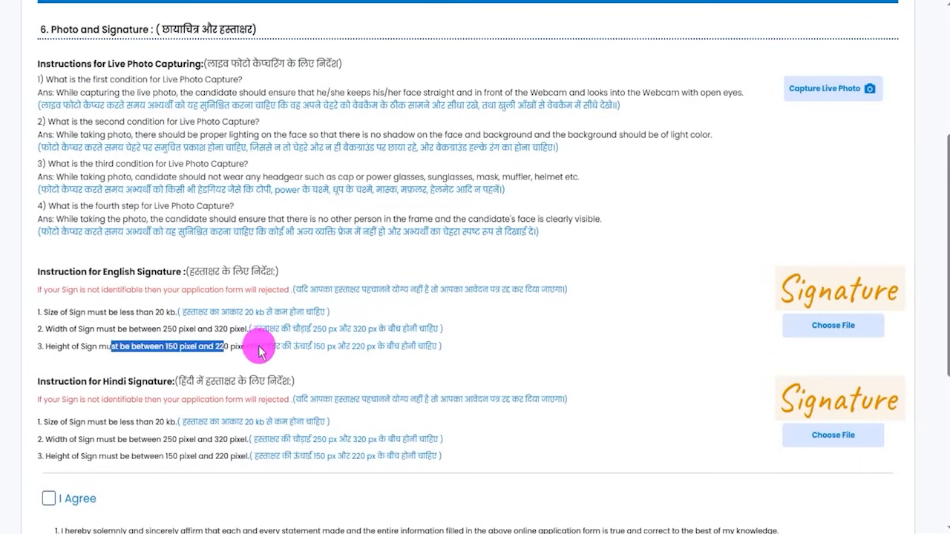
pyautogui.moveTo(313, 346); pyautogui.dragTo(408, 349)
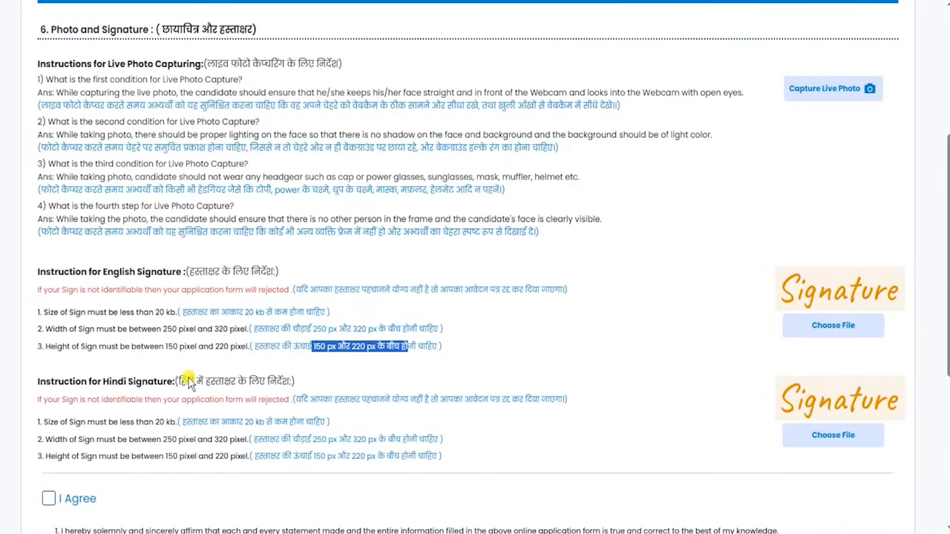
# Step: Compare the Hindi signature instructions with the English ones, and locate the file upload option for each signature
pyautogui.moveTo(186, 379); pyautogui.dragTo(240, 378)
pyautogui.moveTo(221, 273); pyautogui.dragTo(259, 274)
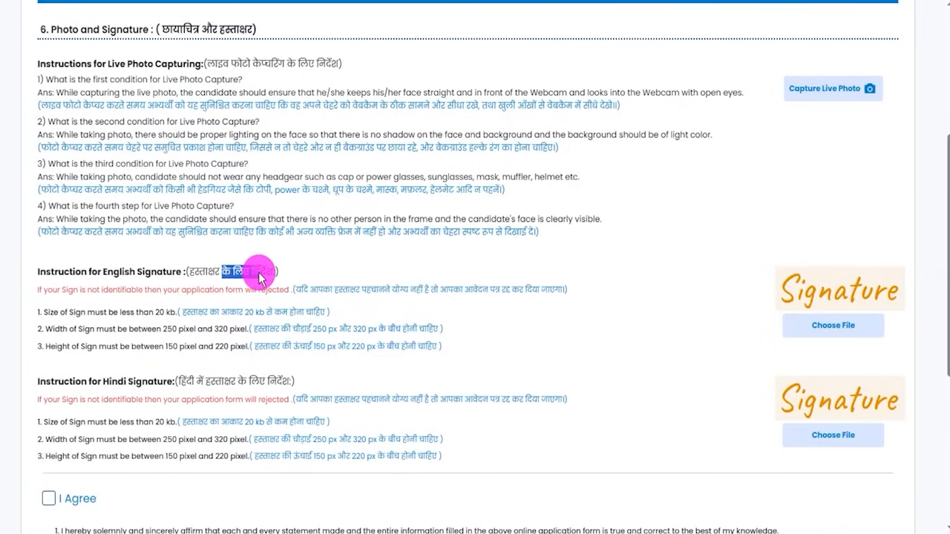
pyautogui.moveTo(319, 401); pyautogui.dragTo(349, 399)
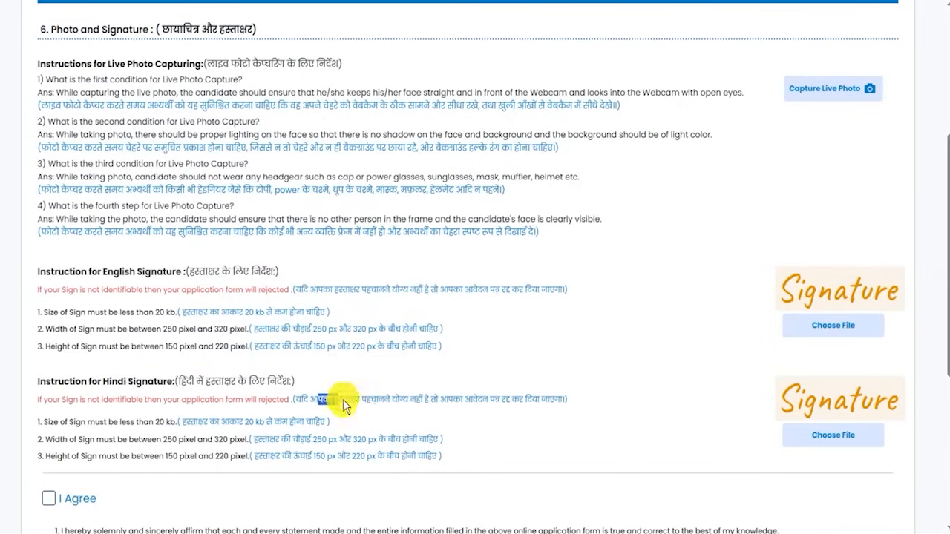
pyautogui.moveTo(238, 425); pyautogui.dragTo(311, 423)
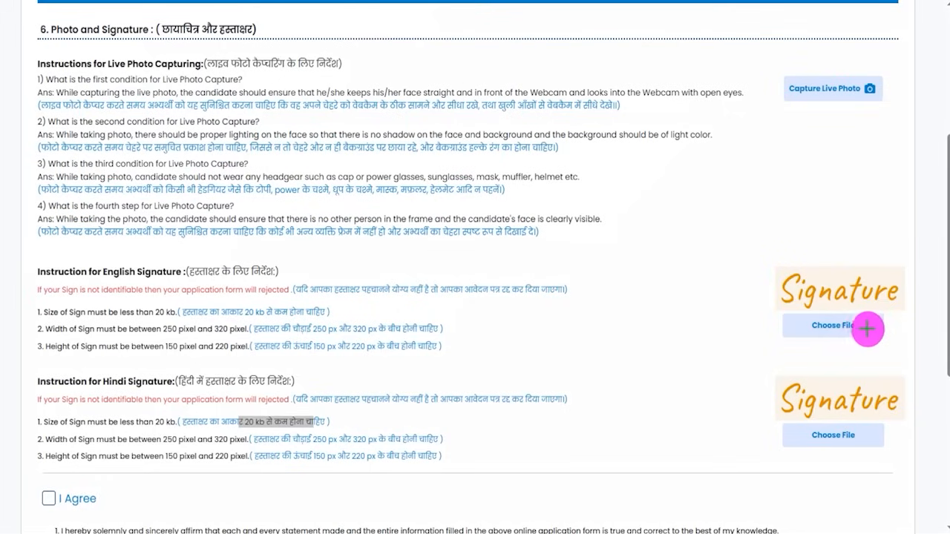
pyautogui.moveTo(868, 321); pyautogui.dragTo(896, 299)
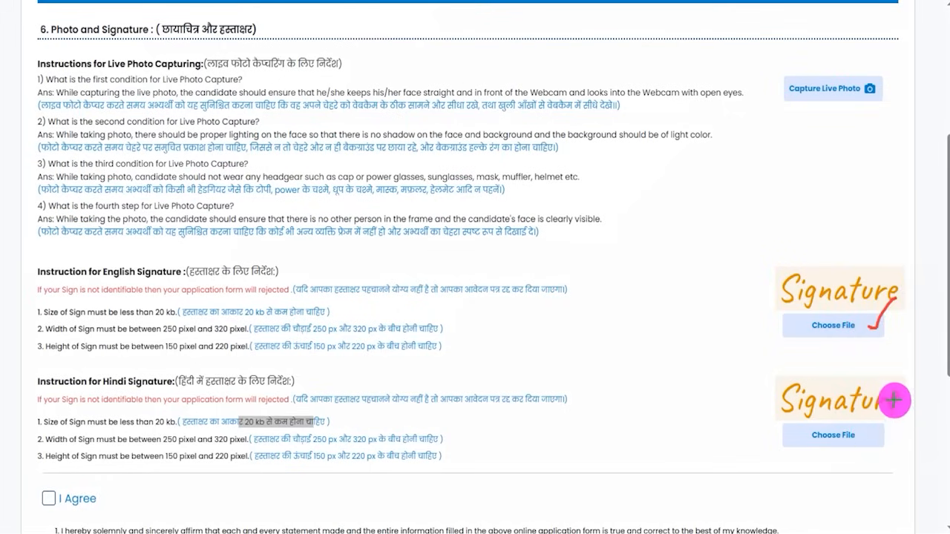
pyautogui.moveTo(868, 435); pyautogui.dragTo(902, 406)
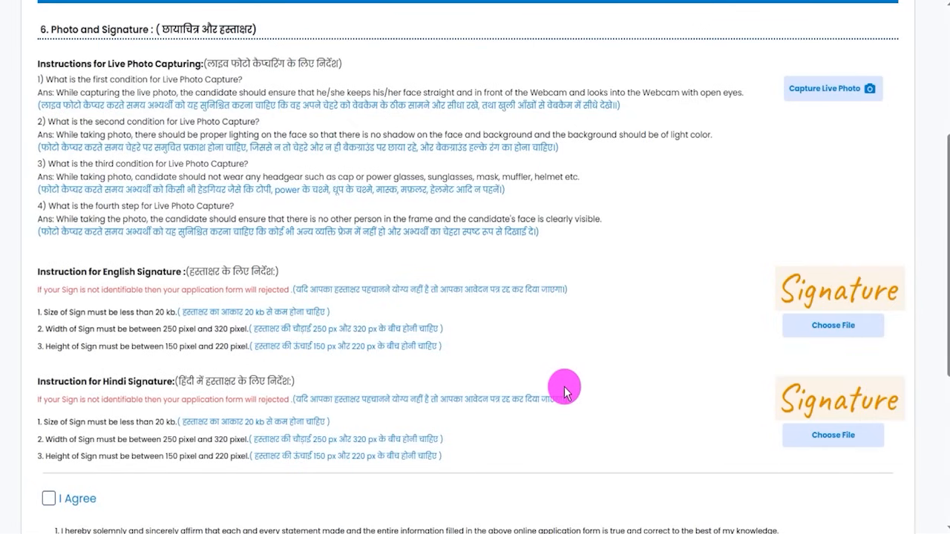
# Step: Examine the I Agree declaration below the signature instructions and locate the option to submit and lock the profile
pyautogui.scroll(-4, 564, 387)
pyautogui.scroll(4, 537, 363)
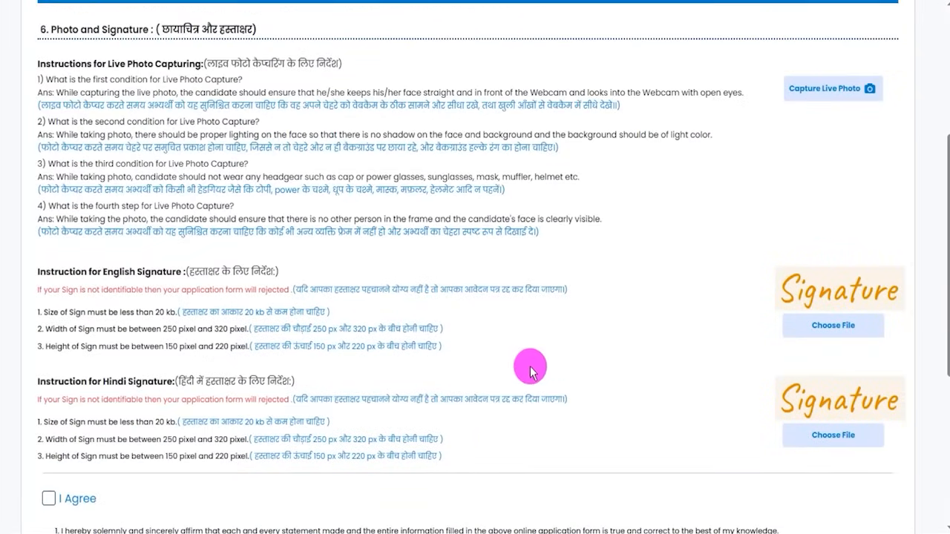
pyautogui.scroll(-4, 564, 387)
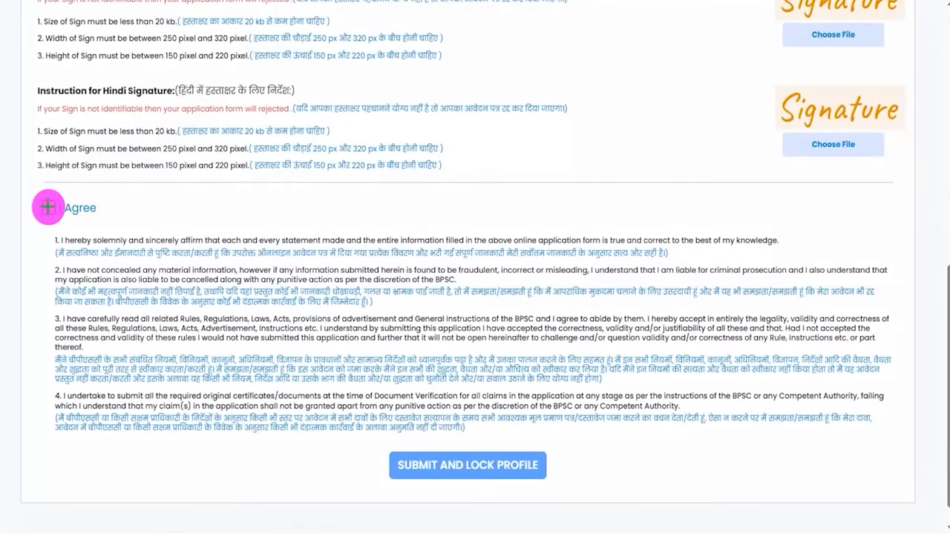
pyautogui.click(48, 207)
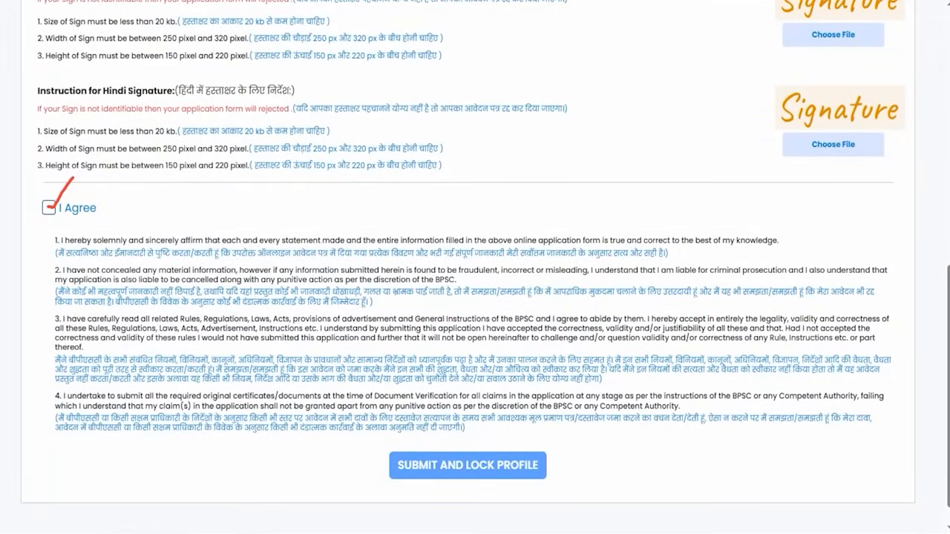
pyautogui.scroll(-1, 604, 74)
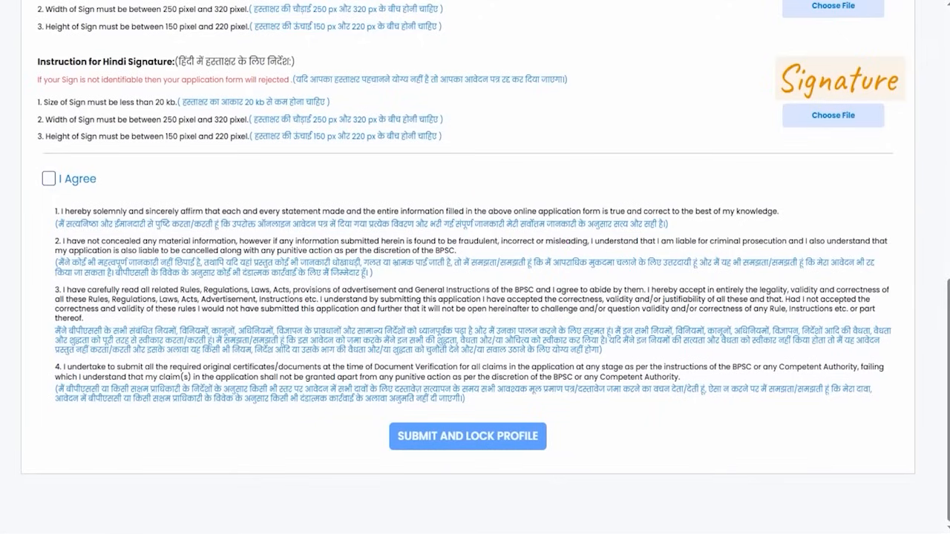
pyautogui.moveTo(808, 430); pyautogui.dragTo(547, 437)
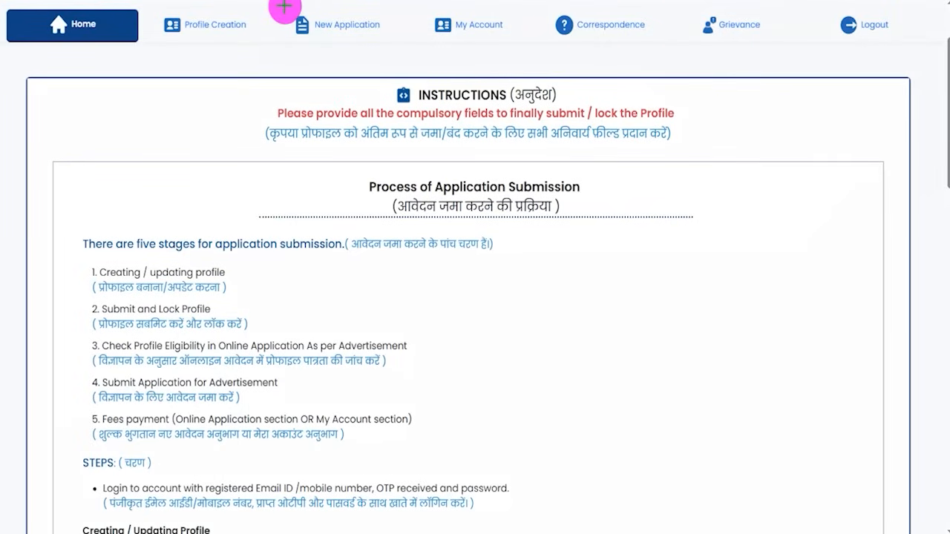
# Step: Find the Integrated 71st Combined (Preliminary) Competitive Examination among the new applications and open its advertisement details
pyautogui.moveTo(285, 6); pyautogui.dragTo(403, 44)
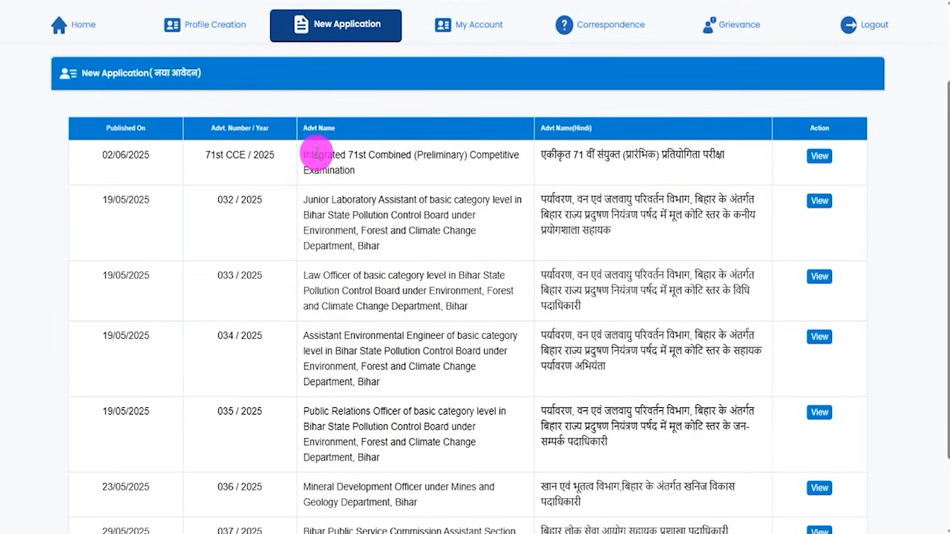
pyautogui.moveTo(313, 154); pyautogui.dragTo(353, 156)
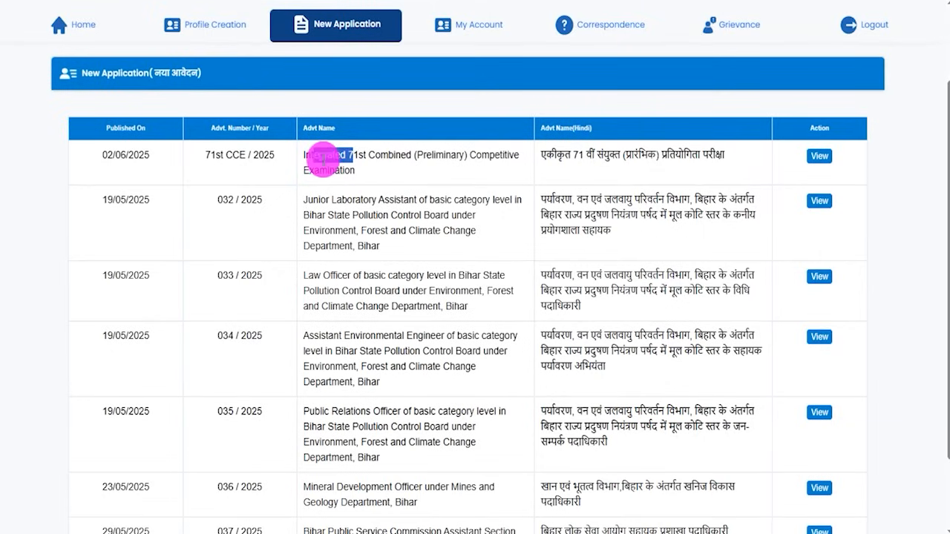
pyautogui.moveTo(305, 155); pyautogui.dragTo(375, 175)
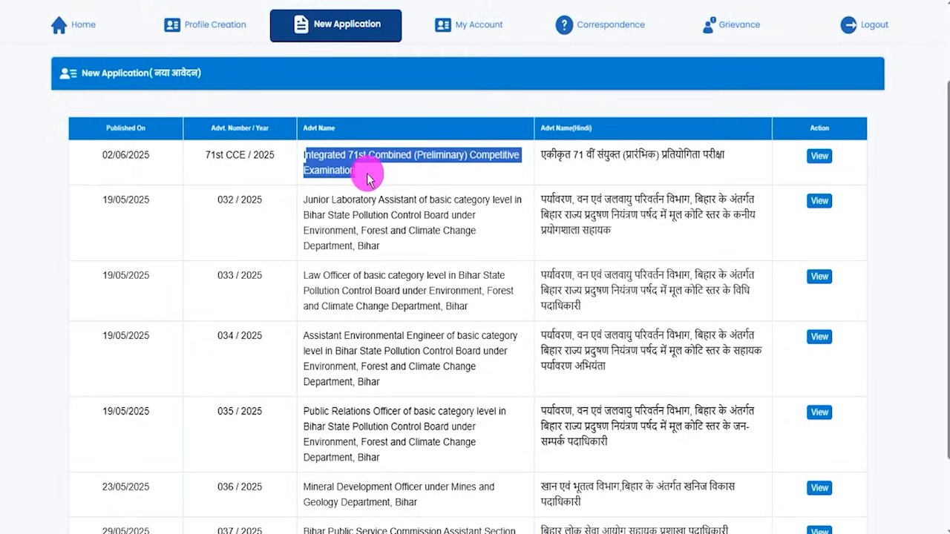
pyautogui.moveTo(120, 155); pyautogui.dragTo(135, 155)
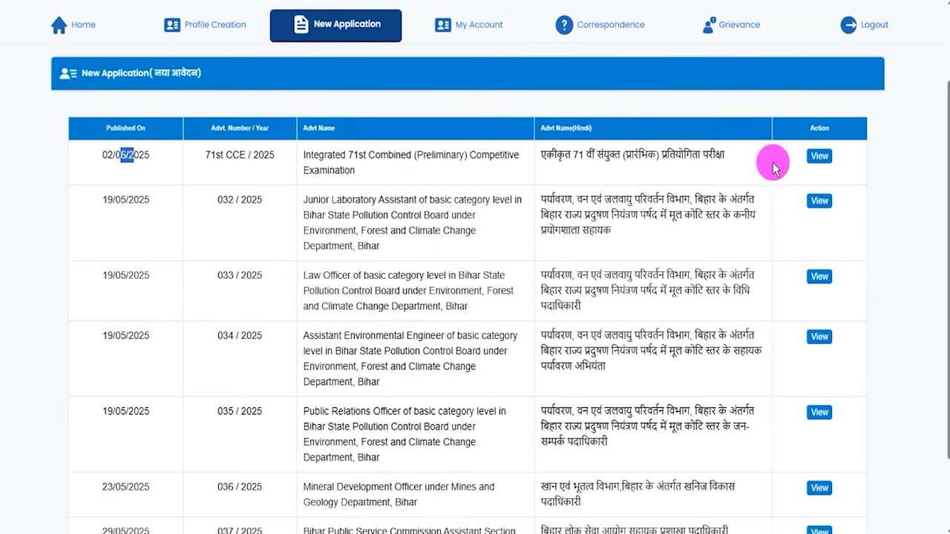
pyautogui.click(526, 78)
pyautogui.moveTo(789, 141)
pyautogui.mouseDown()
pyautogui.moveTo(833, 152)
pyautogui.moveTo(844, 171)
pyautogui.mouseUp()
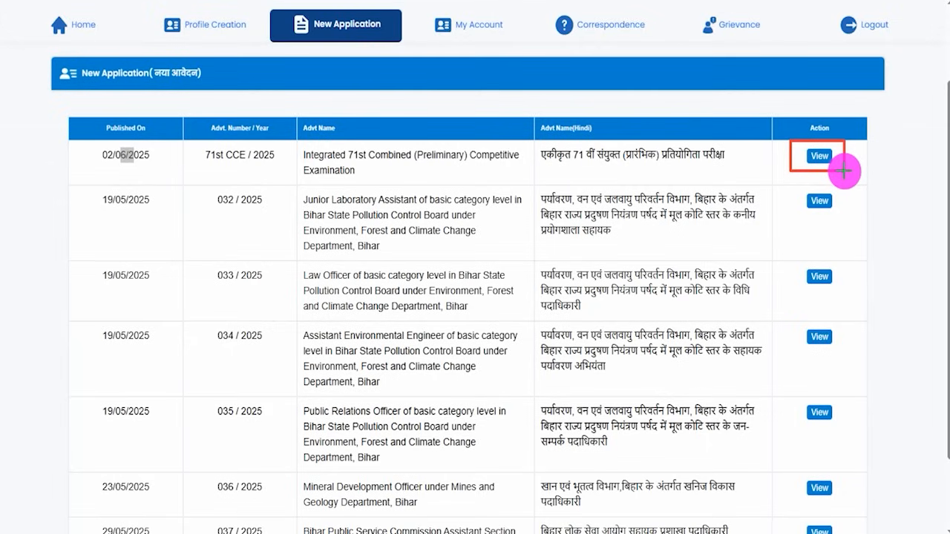
pyautogui.press('Escape')
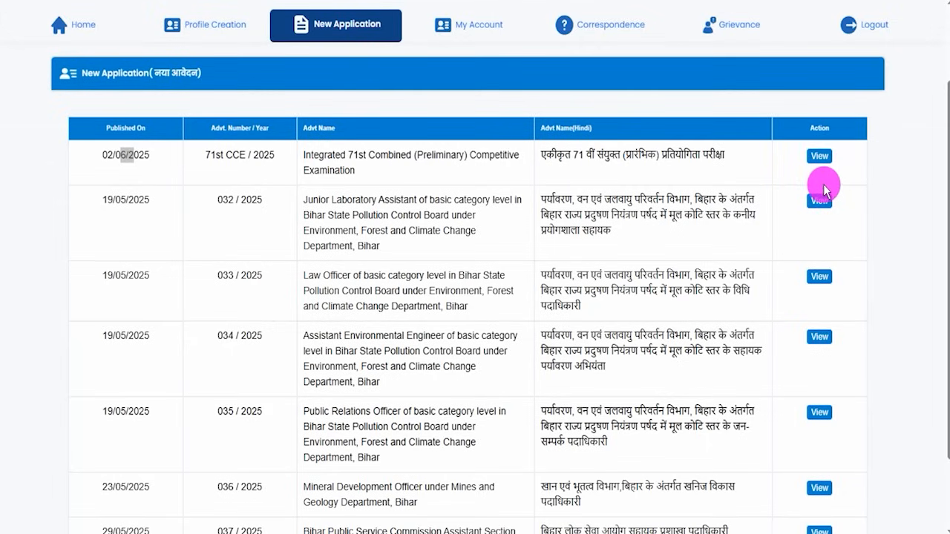
pyautogui.click(820, 157)
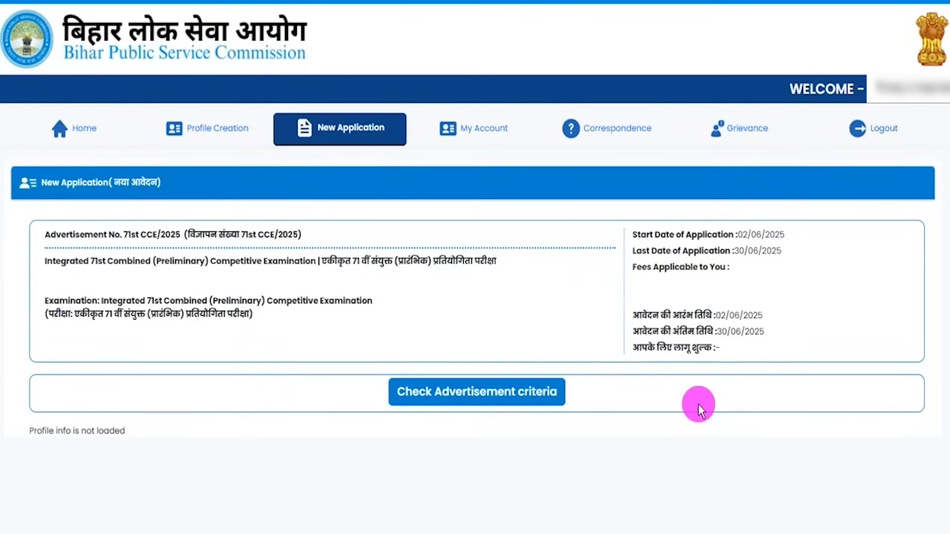
# Step: Review the 71st CCE/2025 advertisement number and application dates, then check the advertisement criteria
pyautogui.doubleClick(265, 234)
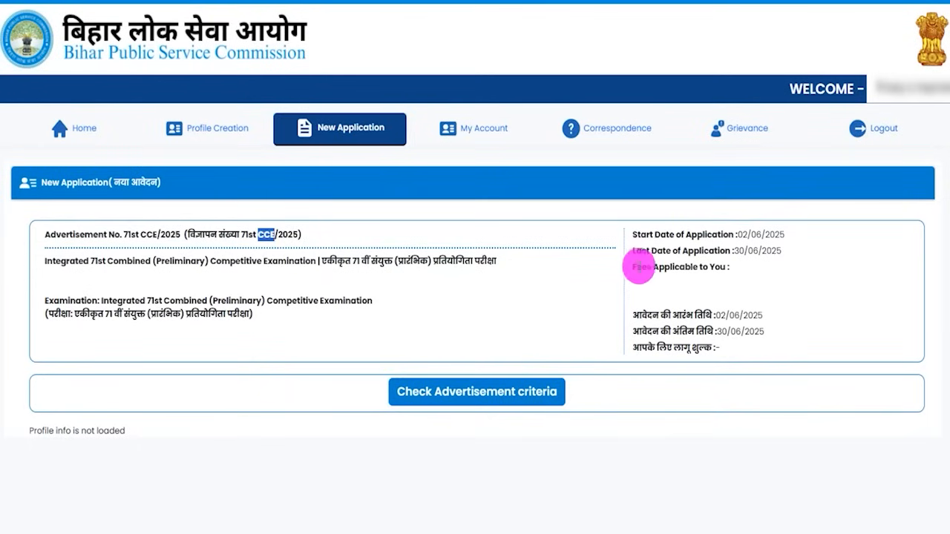
pyautogui.moveTo(737, 235); pyautogui.dragTo(762, 251)
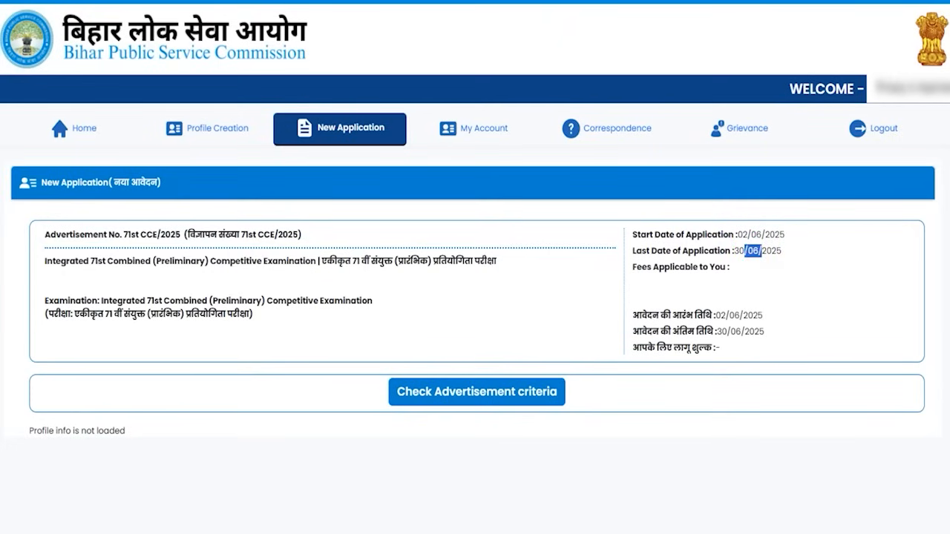
pyautogui.moveTo(354, 353); pyautogui.dragTo(587, 408)
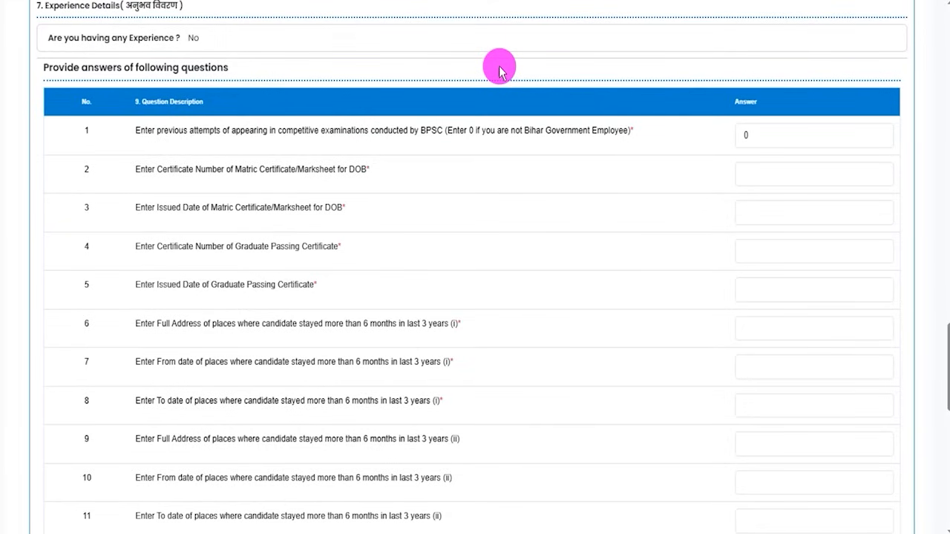
# Step: Read the question on previous attempts in BPSC competitive examinations and examine its answer field
pyautogui.moveTo(132, 67); pyautogui.dragTo(200, 67)
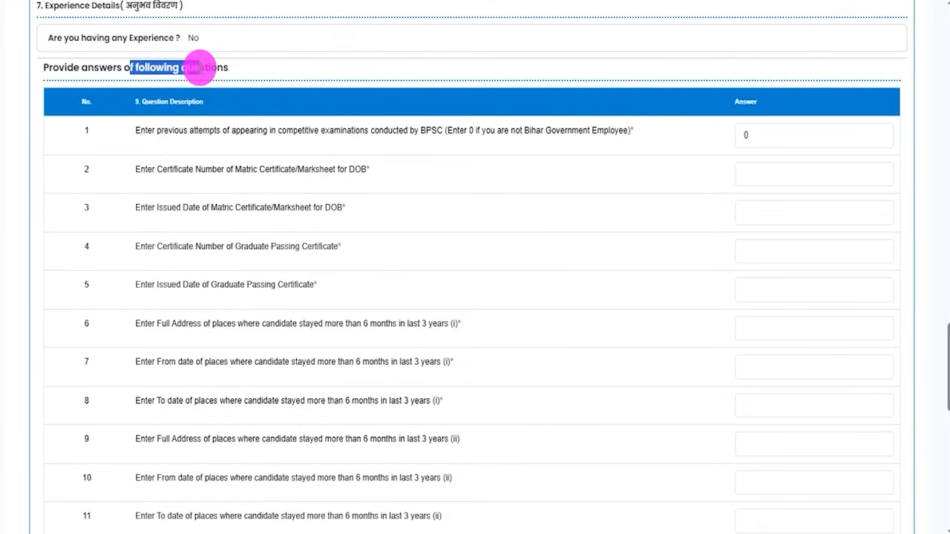
pyautogui.moveTo(170, 131); pyautogui.dragTo(405, 131)
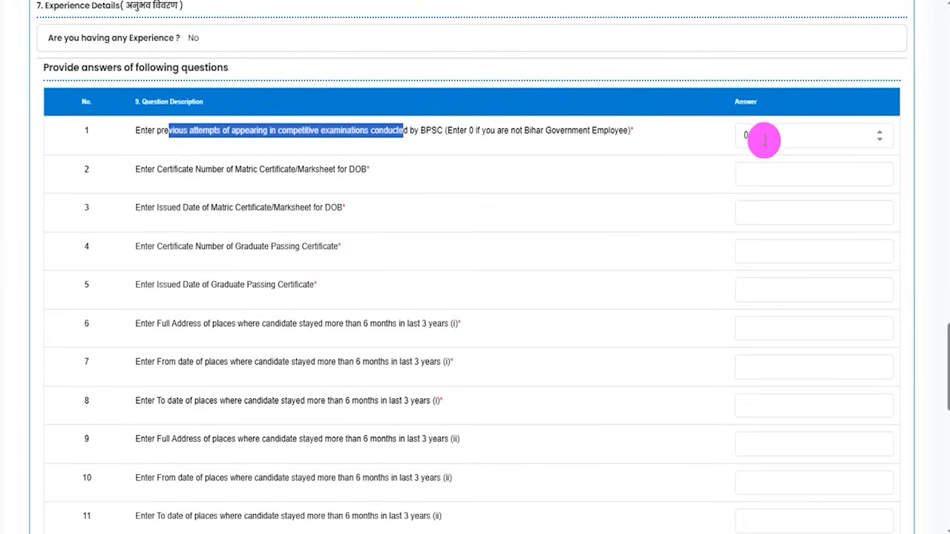
pyautogui.click(751, 136)
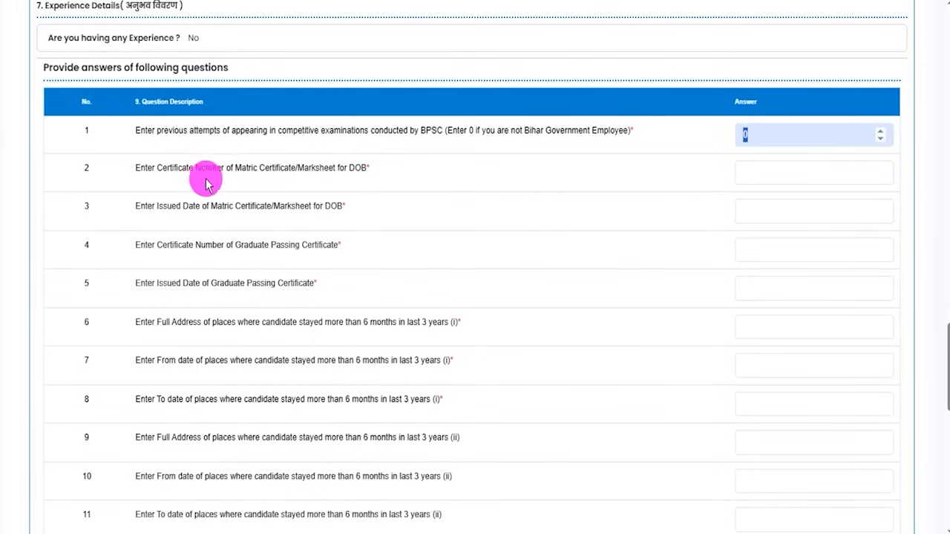
# Step: Review the questions asking for the certificate numbers and issue dates of the matric and graduate passing certificates
pyautogui.moveTo(184, 170); pyautogui.dragTo(349, 170)
pyautogui.click(758, 172)
pyautogui.moveTo(152, 208); pyautogui.dragTo(304, 207)
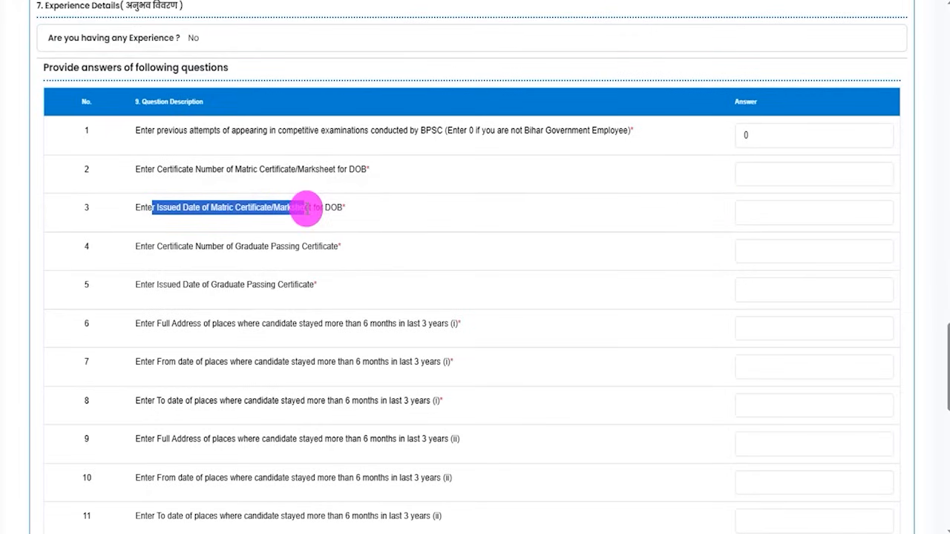
pyautogui.click(758, 212)
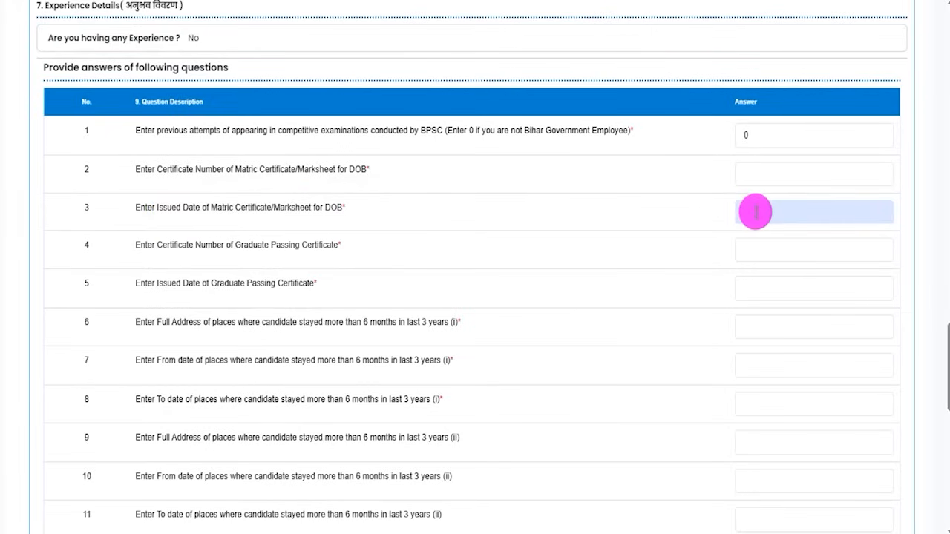
pyautogui.moveTo(155, 246); pyautogui.dragTo(300, 248)
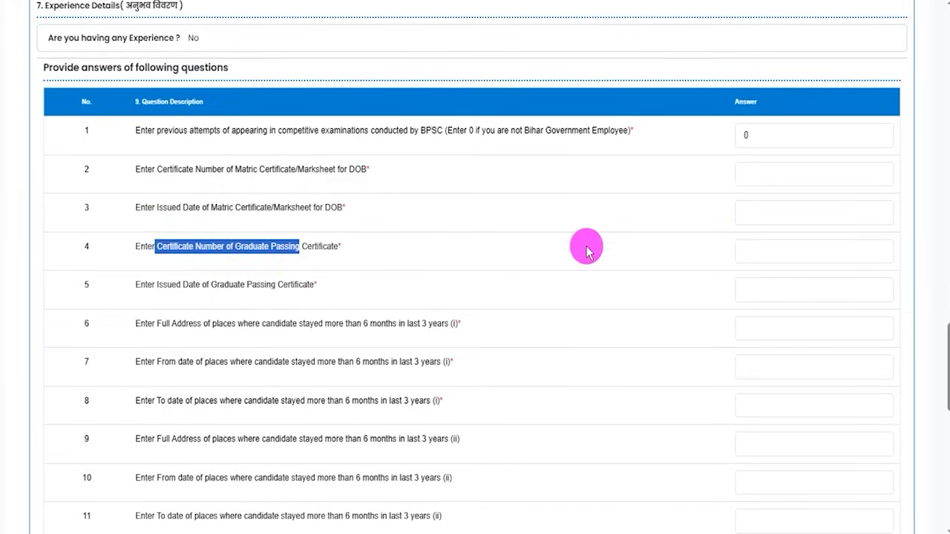
pyautogui.click(765, 253)
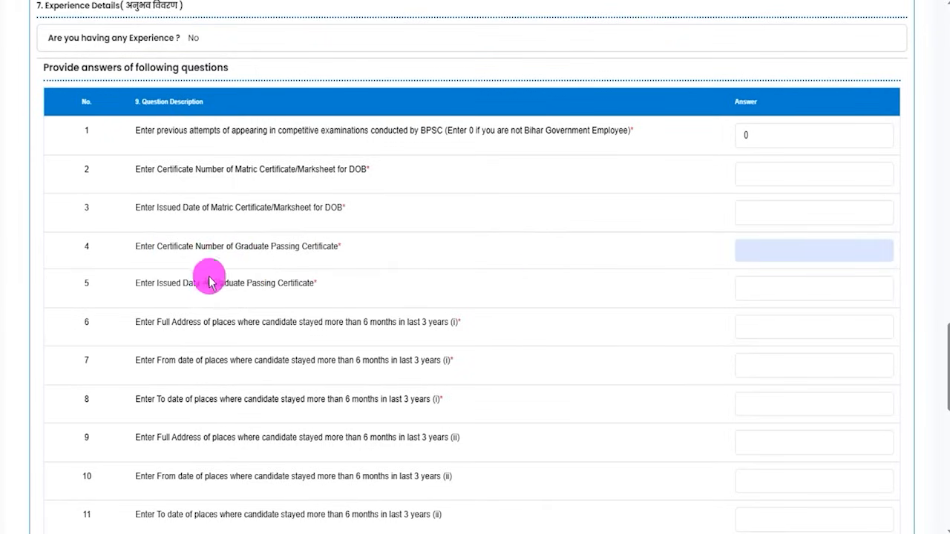
pyautogui.moveTo(162, 284); pyautogui.dragTo(260, 285)
pyautogui.click(767, 287)
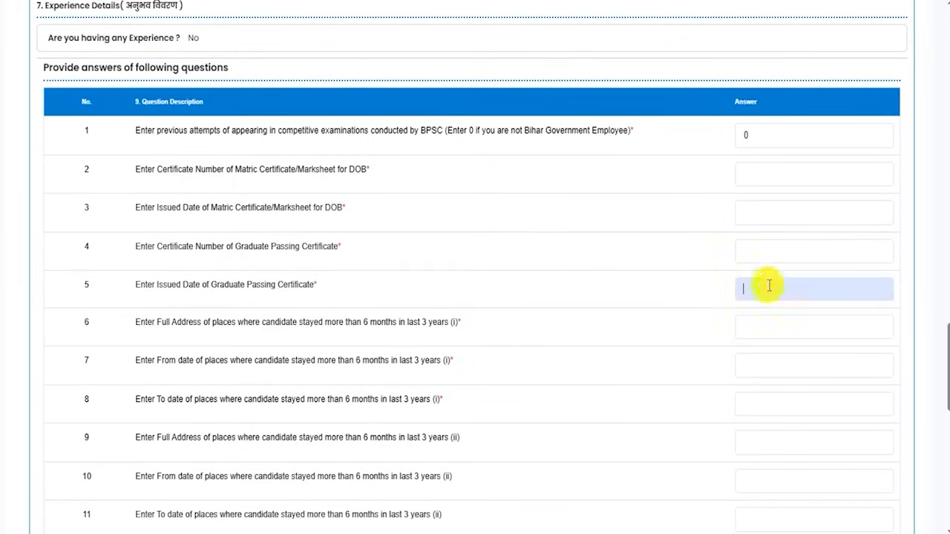
# Step: Review the questions on addresses and from/to dates of places stayed more than 6 months in the last 3 years
pyautogui.moveTo(136, 324); pyautogui.dragTo(428, 326)
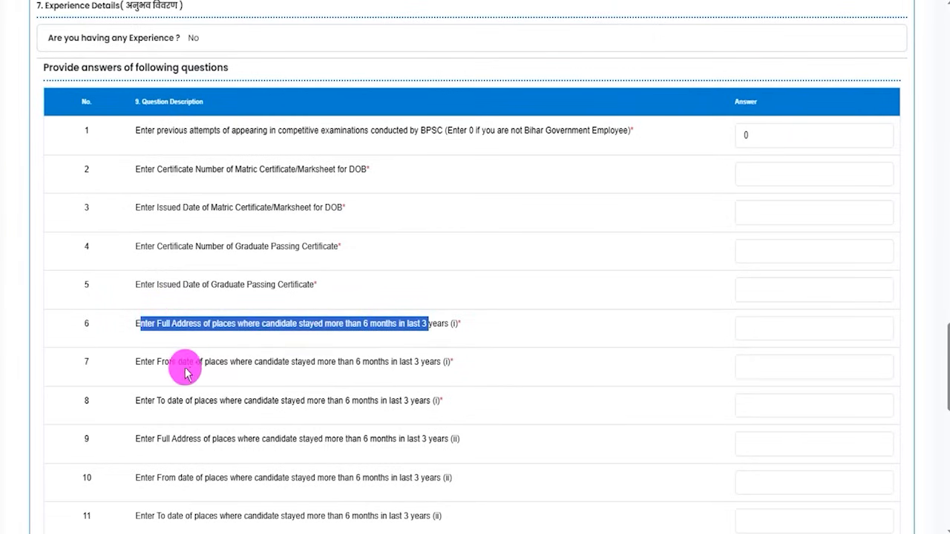
pyautogui.moveTo(161, 361); pyautogui.dragTo(386, 362)
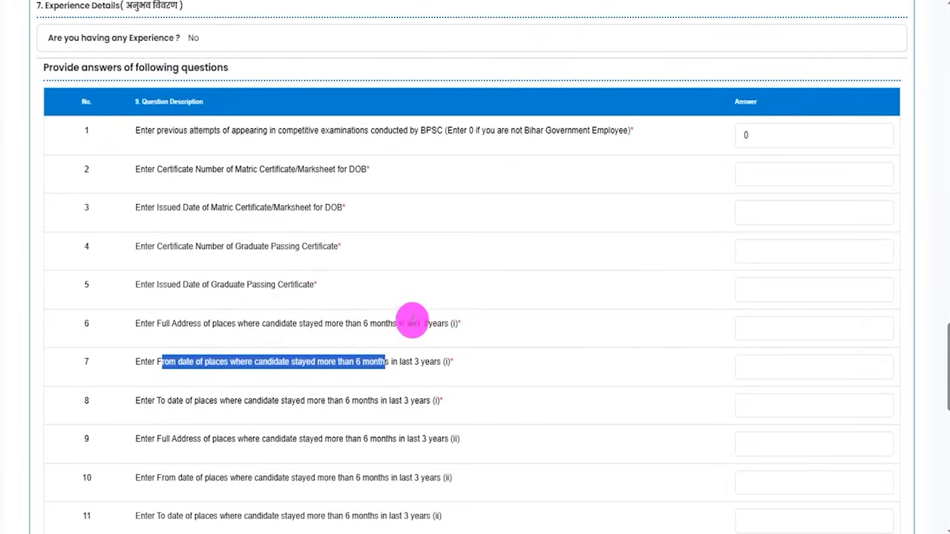
pyautogui.moveTo(148, 401); pyautogui.dragTo(409, 401)
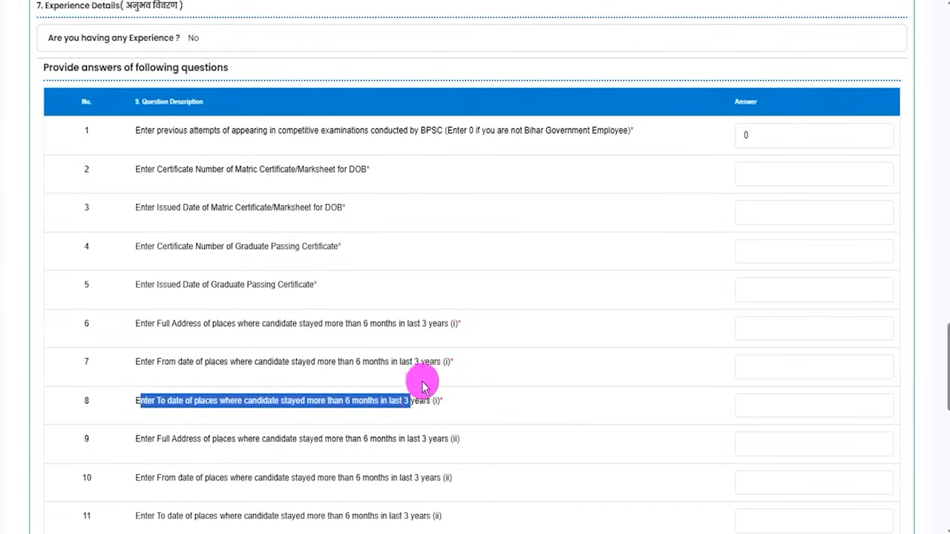
pyautogui.click(796, 412)
pyautogui.moveTo(146, 443); pyautogui.dragTo(428, 443)
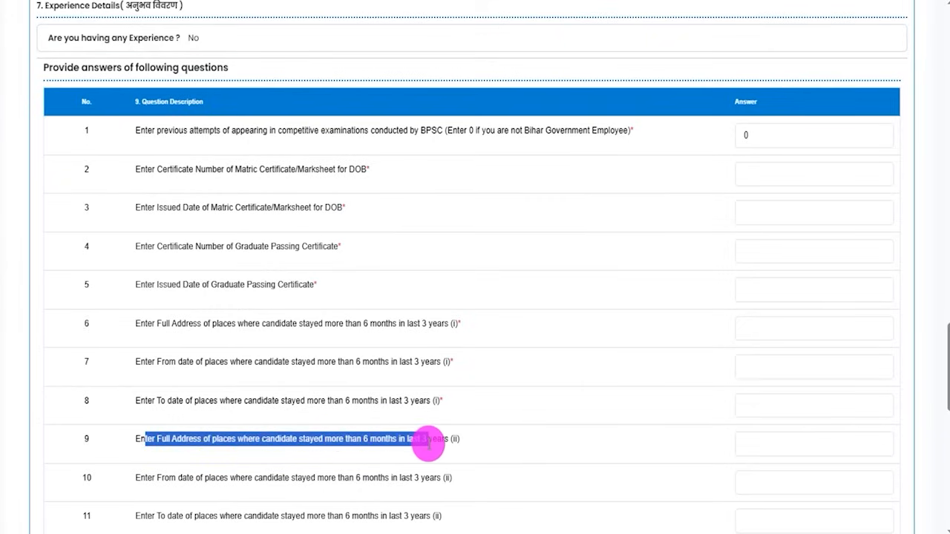
pyautogui.scroll(-1, 443, 448)
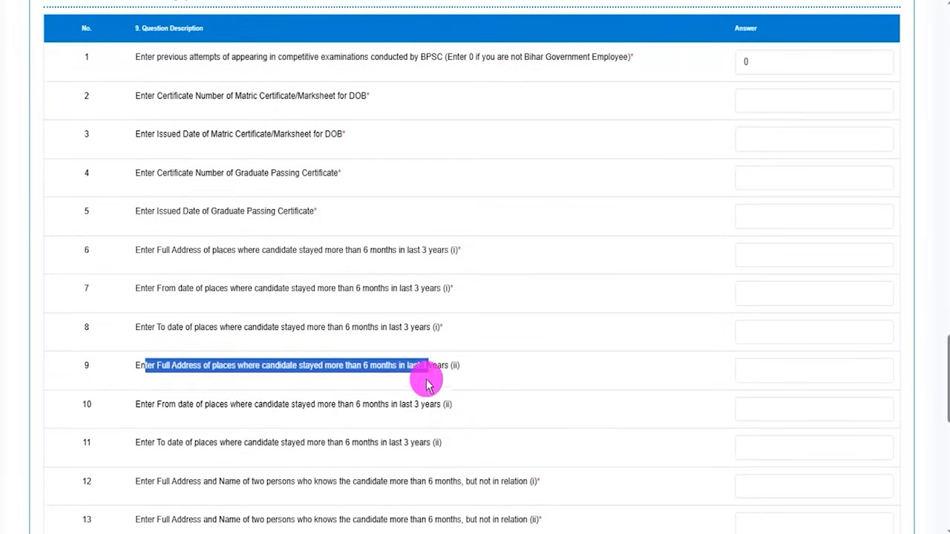
# Step: Review questions 12 and 13 on the names and addresses of two unrelated persons who know the candidate, and locate their answer fields
pyautogui.scroll(-3, 284, 423)
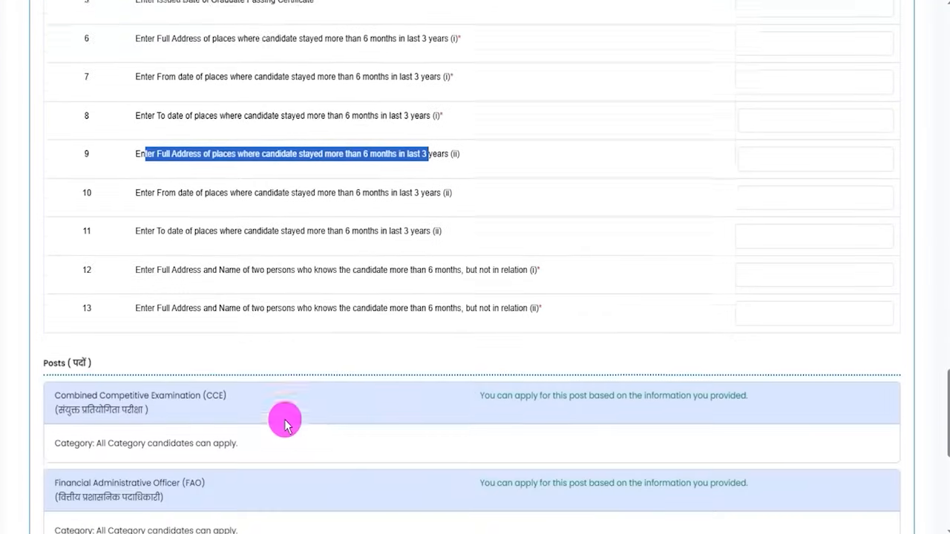
pyautogui.moveTo(182, 260); pyautogui.dragTo(513, 262)
pyautogui.click(815, 267)
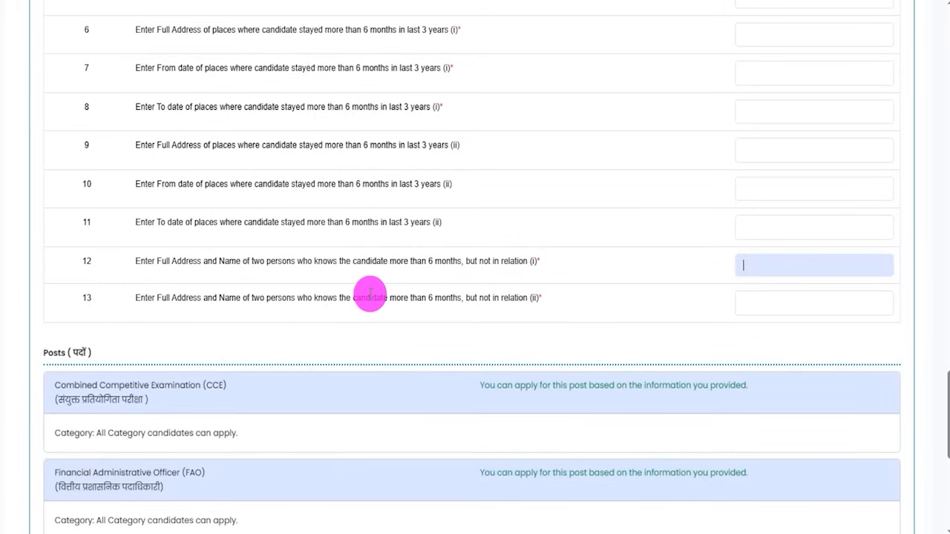
pyautogui.moveTo(161, 299); pyautogui.dragTo(377, 299)
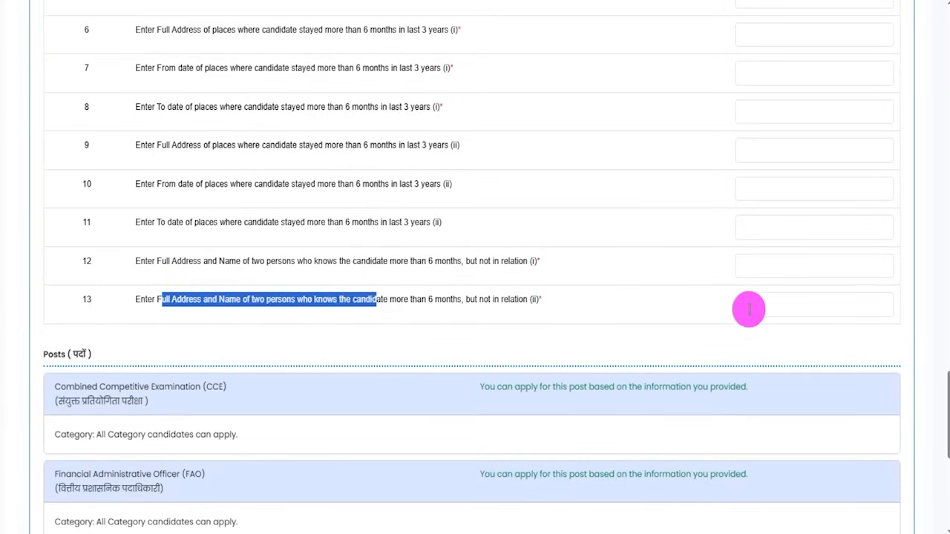
pyautogui.click(808, 309)
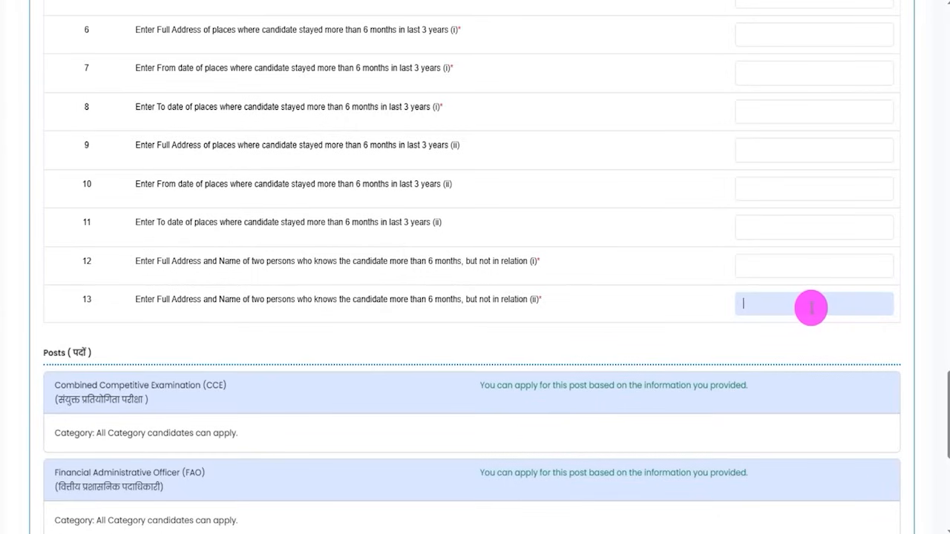
# Step: Review the Posts list for eligibility in the Combined Competitive Examination, Financial Administrative Officer and Co-operative Extension Officer posts
pyautogui.scroll(-2, 329, 333)
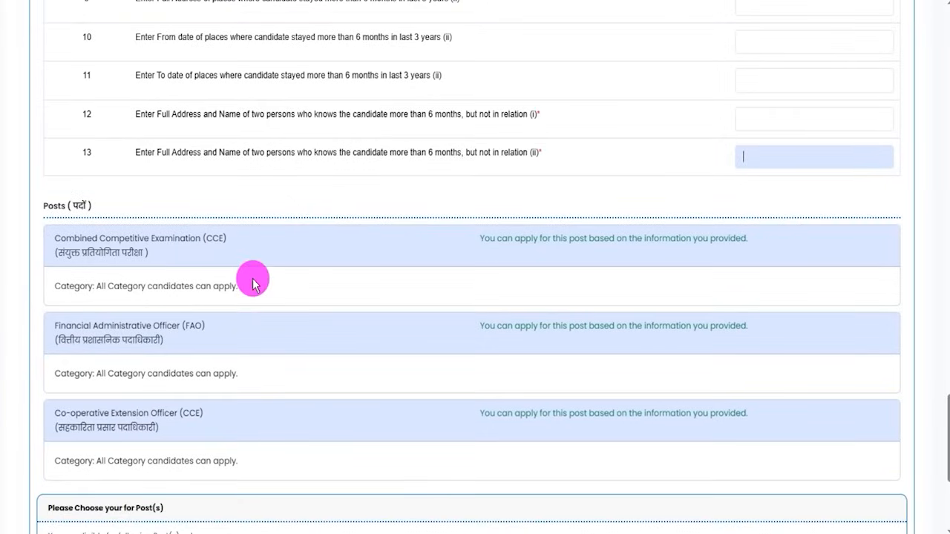
pyautogui.moveTo(53, 206); pyautogui.dragTo(78, 206)
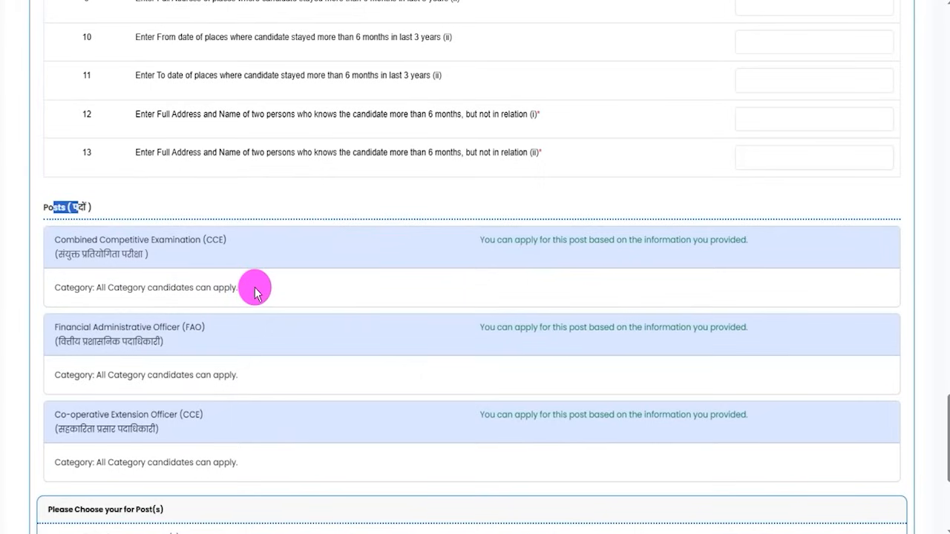
pyautogui.moveTo(87, 240); pyautogui.dragTo(143, 241)
pyautogui.scroll(-1, 171, 321)
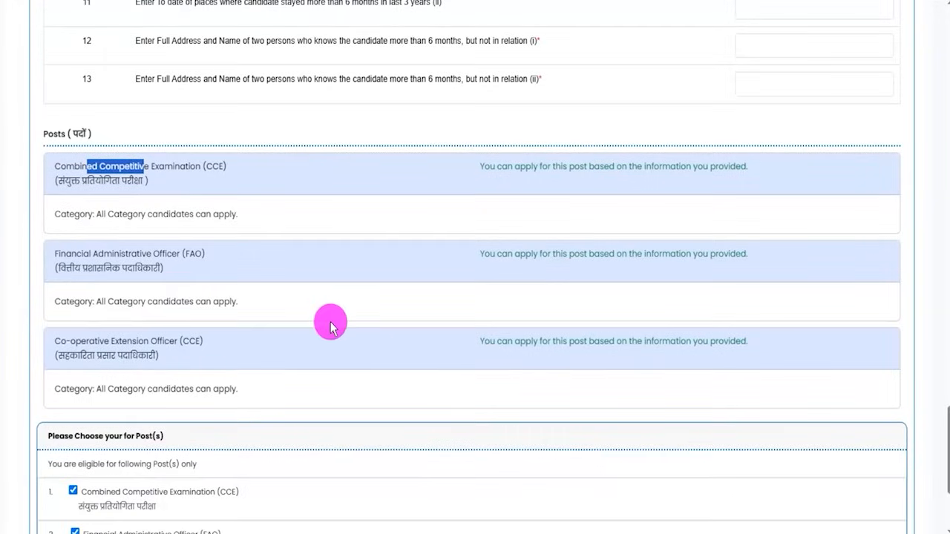
# Step: Move the Co-operative Extension Officer post up to second place, above Financial Administrative Officer, in the post choice list
pyautogui.scroll(-3, 330, 327)
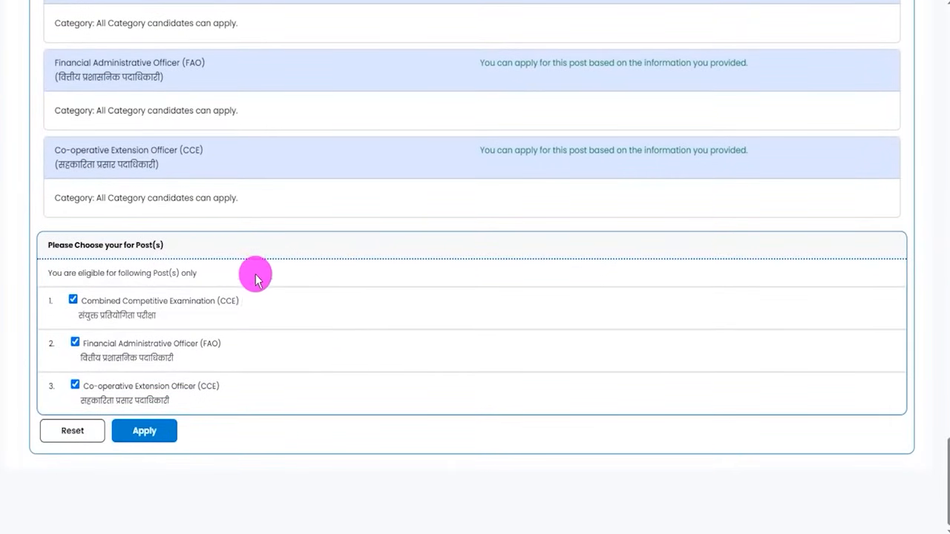
pyautogui.moveTo(67, 244); pyautogui.dragTo(110, 245)
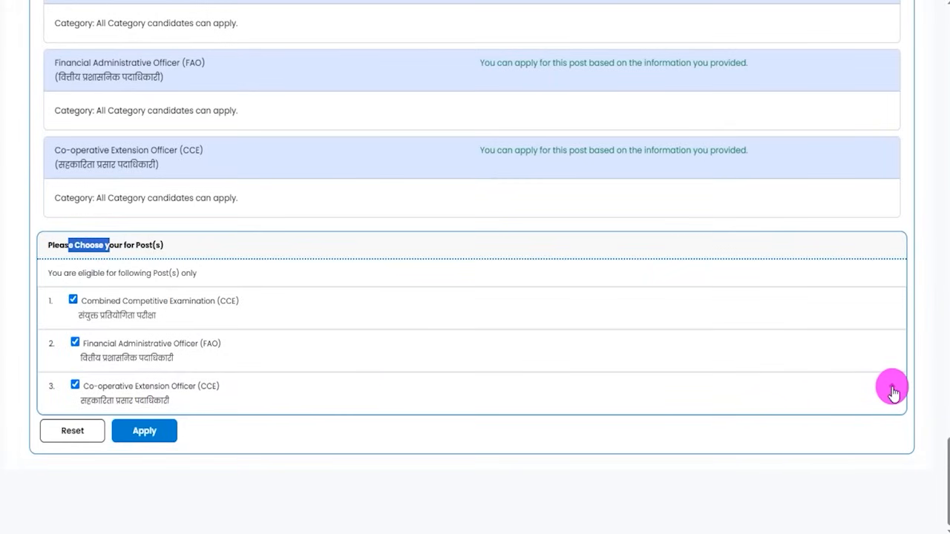
pyautogui.click(892, 388)
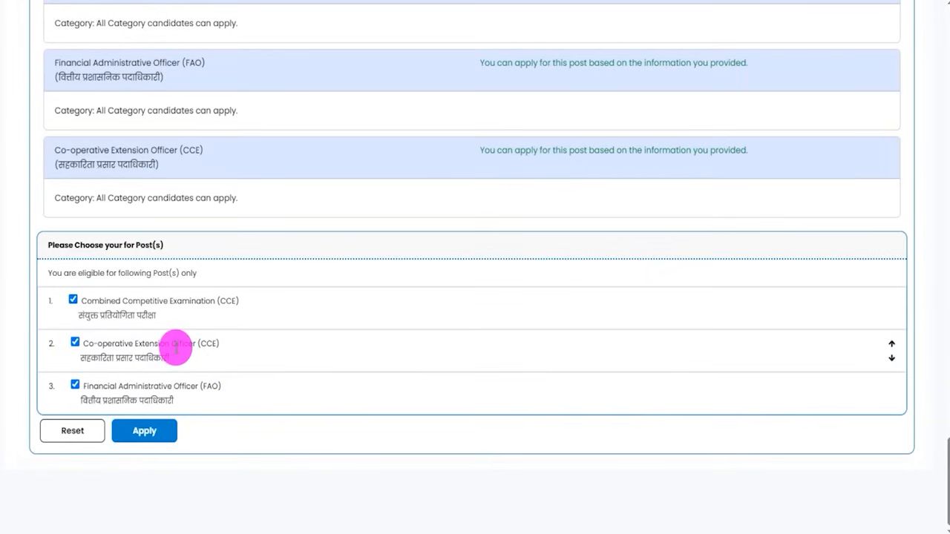
# Step: Check the order of the three chosen posts and apply for them
pyautogui.moveTo(146, 301); pyautogui.dragTo(176, 315)
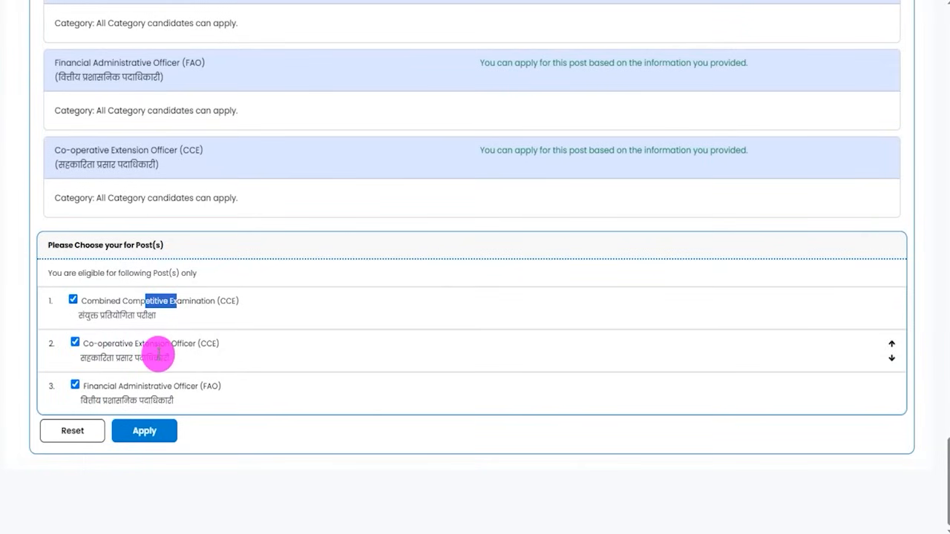
pyautogui.moveTo(80, 245); pyautogui.dragTo(140, 245)
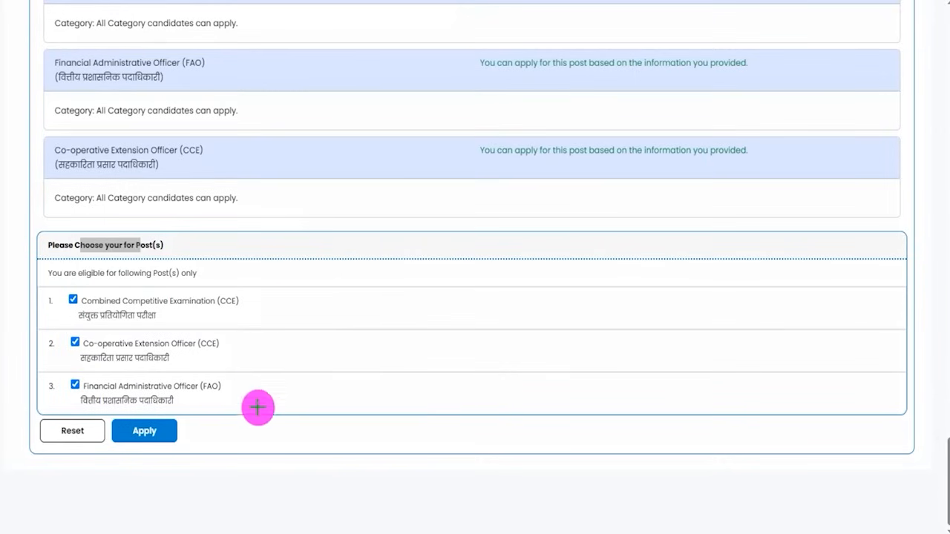
pyautogui.moveTo(438, 426); pyautogui.dragTo(182, 432)
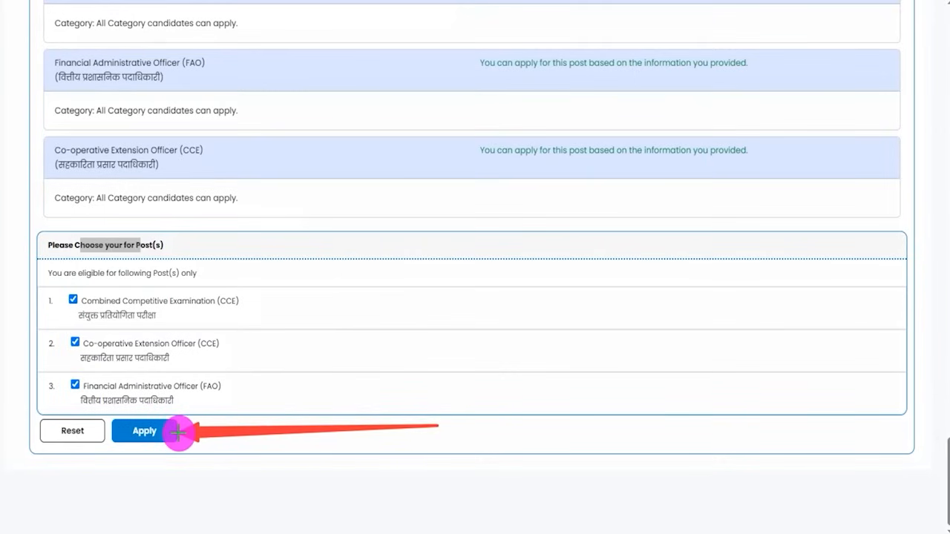
pyautogui.click(172, 431)
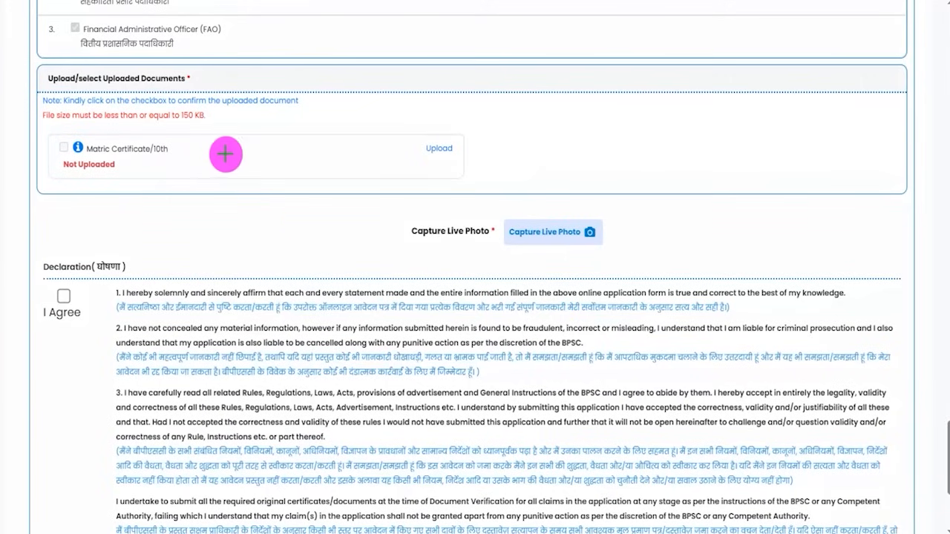
# Step: Review the Matric Certificate/10th upload, its 150 KB file size limit and the option for capturing a live photo
pyautogui.moveTo(196, 152); pyautogui.dragTo(235, 124)
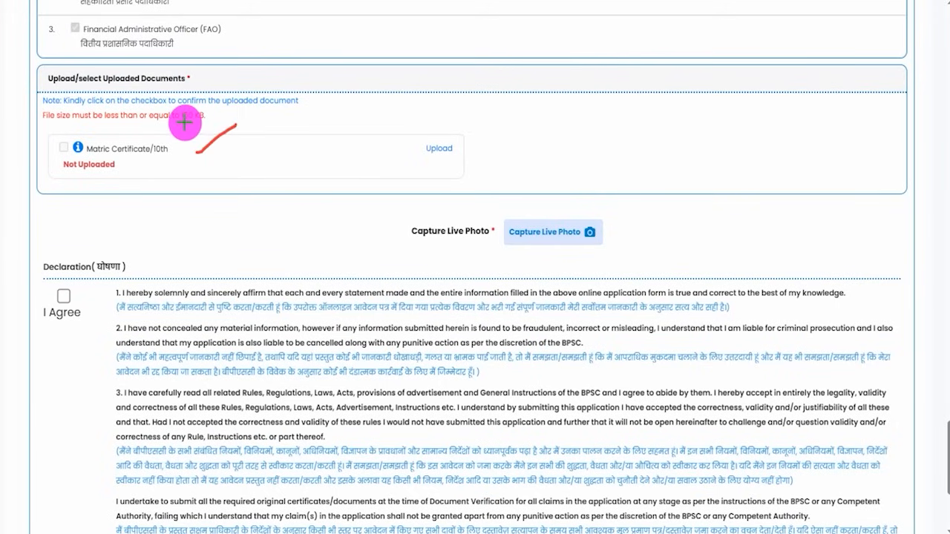
pyautogui.moveTo(182, 124); pyautogui.dragTo(206, 121)
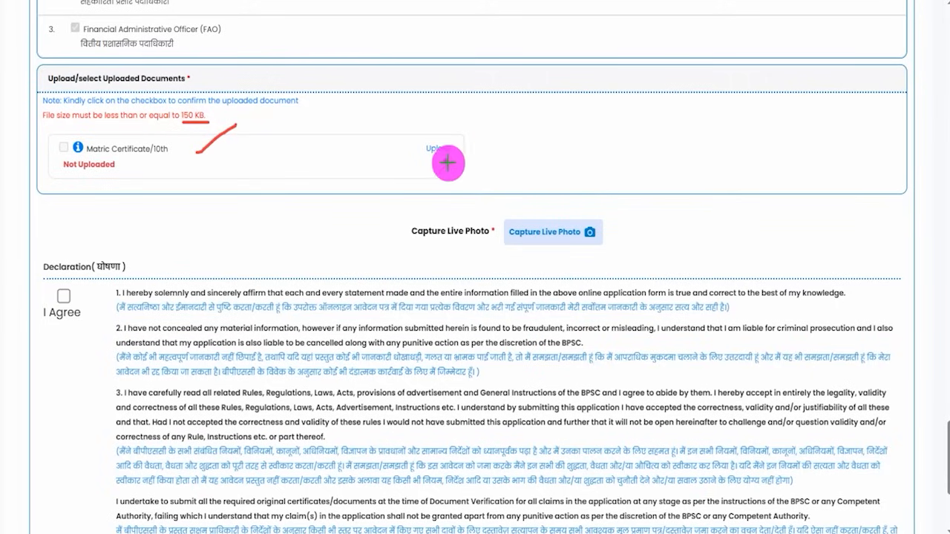
pyautogui.moveTo(445, 162); pyautogui.dragTo(499, 124)
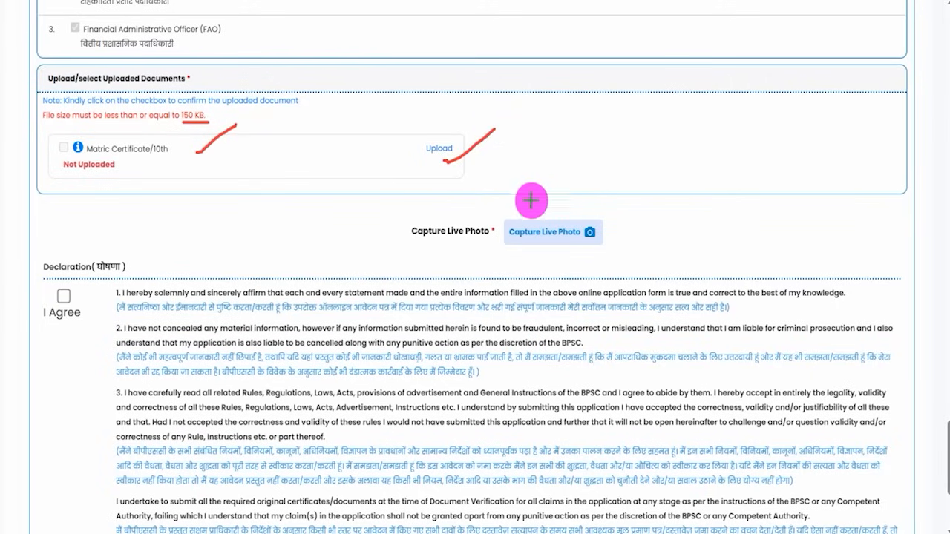
pyautogui.moveTo(496, 196); pyautogui.dragTo(621, 262)
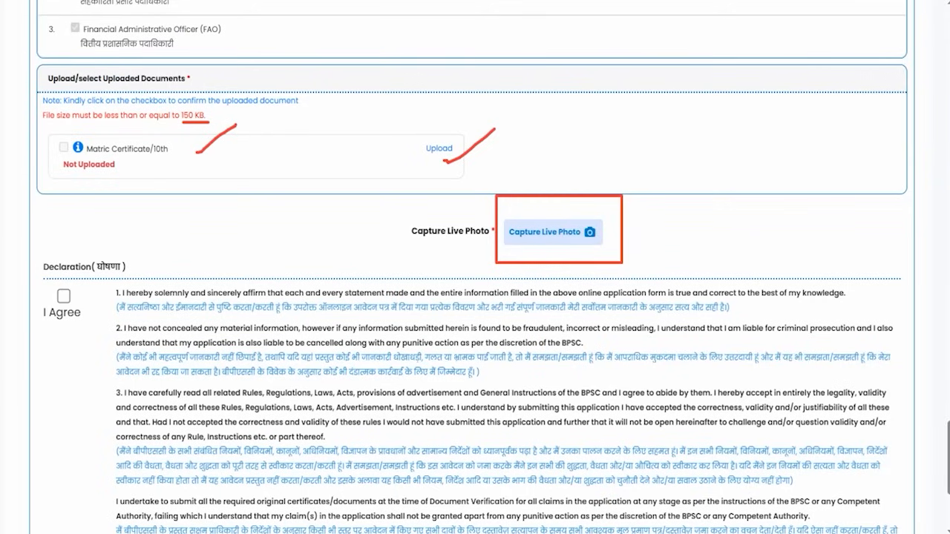
# Step: Agree to the declaration and submit the application for fee payment
pyautogui.press('Escape')
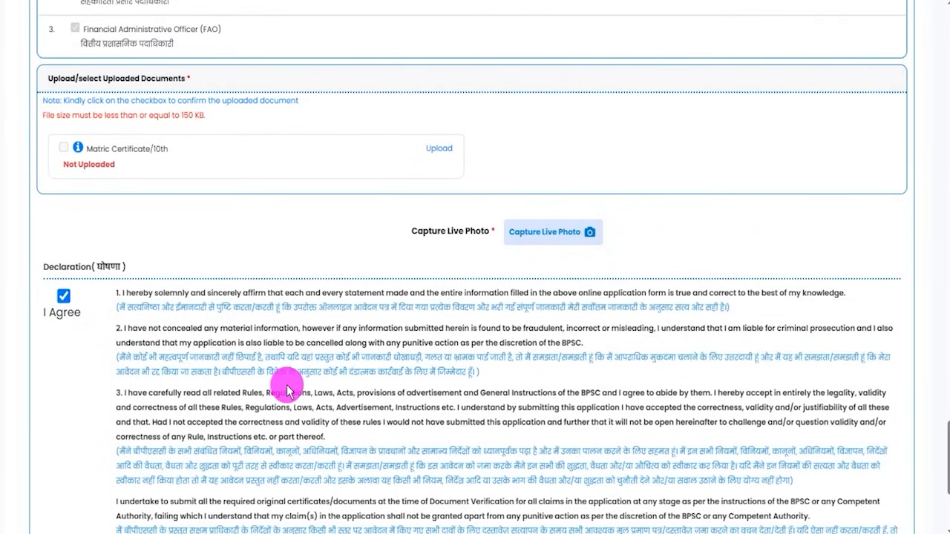
pyautogui.scroll(-1, 288, 391)
pyautogui.scroll(-3, 288, 391)
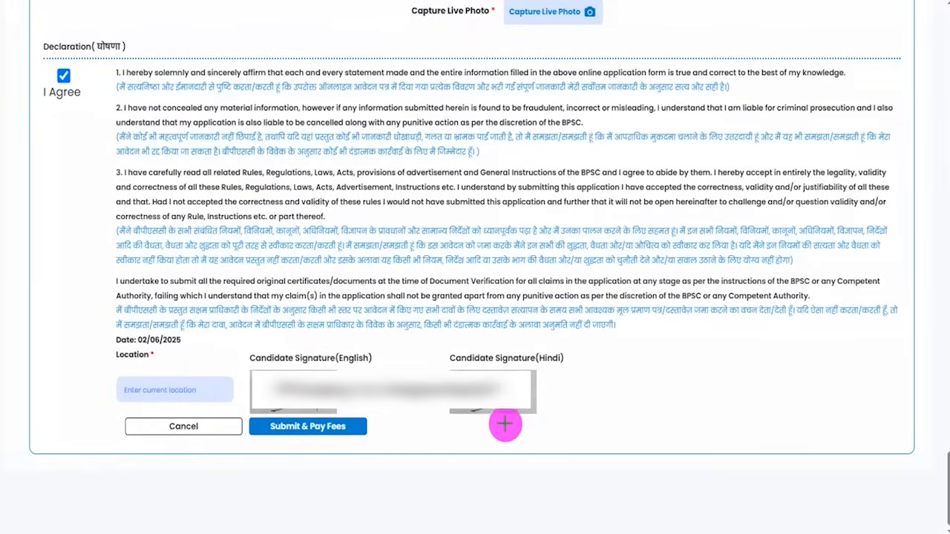
pyautogui.moveTo(530, 431); pyautogui.dragTo(366, 430)
pyautogui.click(362, 429)
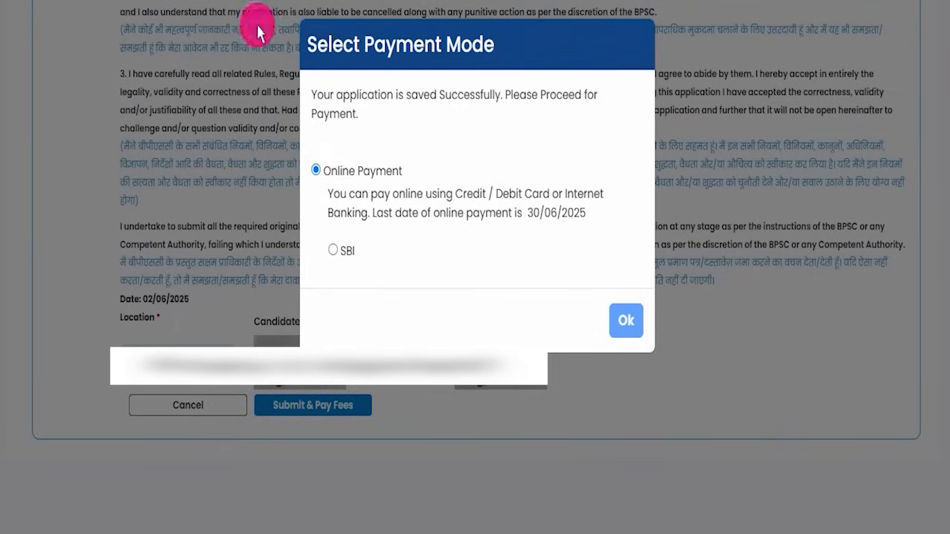
# Step: Review the Online Payment and SBI options in the payment mode dialog and proceed to the SBI ePay page
pyautogui.moveTo(410, 163); pyautogui.dragTo(469, 134)
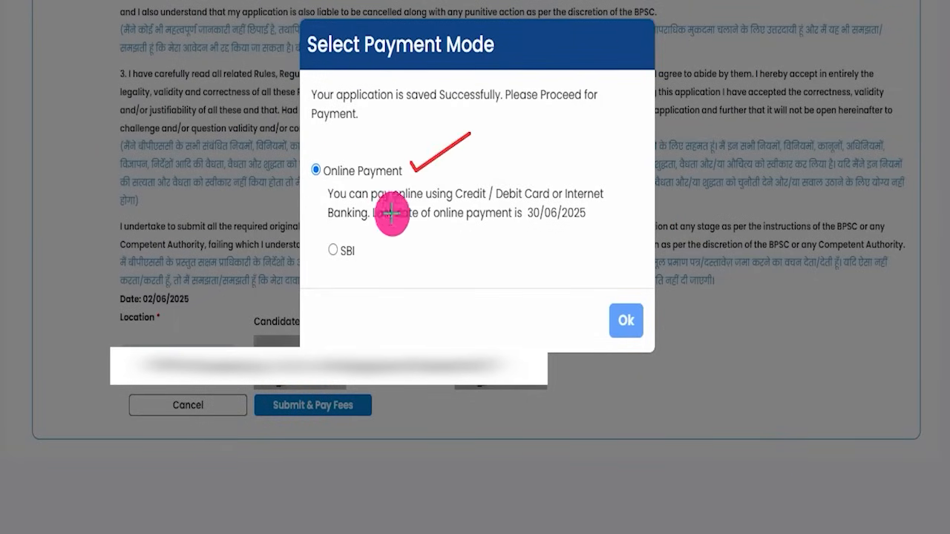
pyautogui.moveTo(361, 245); pyautogui.dragTo(399, 208)
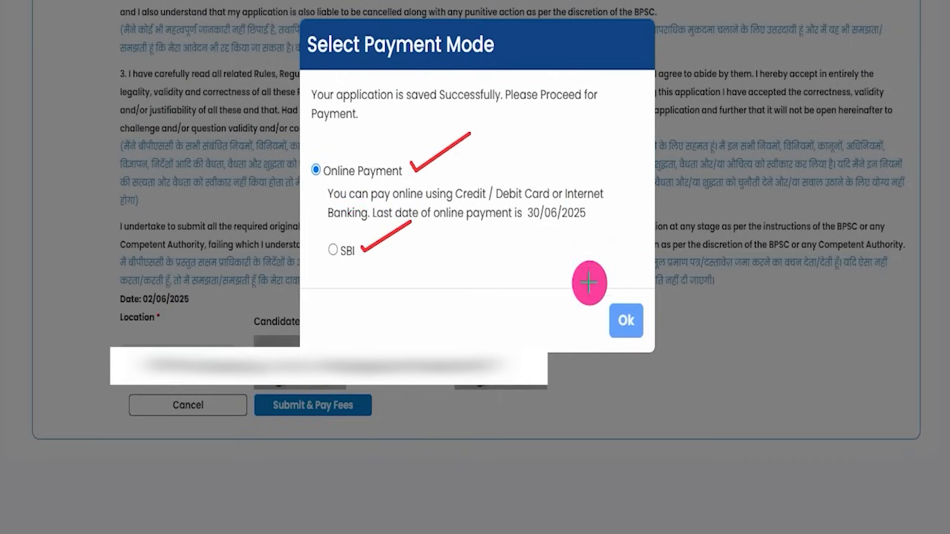
pyautogui.moveTo(593, 285); pyautogui.dragTo(656, 350)
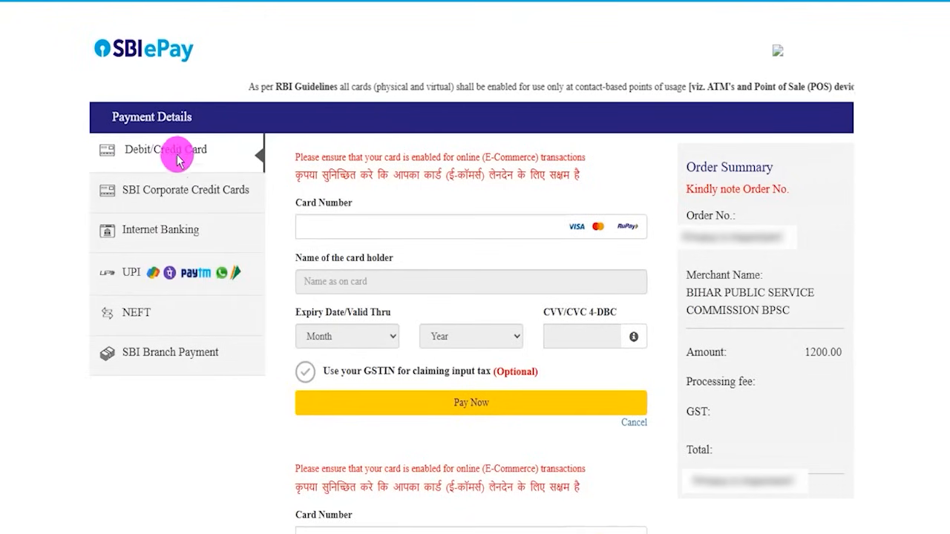
# Step: View the Internet Banking, UPI and NEFT payment methods for the application fee
pyautogui.click(160, 231)
pyautogui.click(123, 275)
pyautogui.click(126, 312)
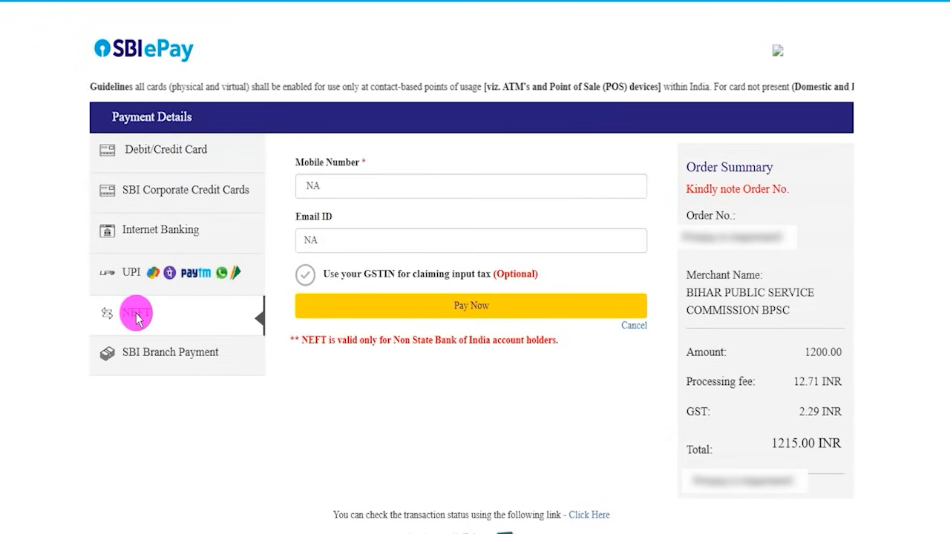
# Step: Choose UPI as the payment method, check the UPI ID option, and proceed to pay the fee by UPI QR
pyautogui.click(131, 273)
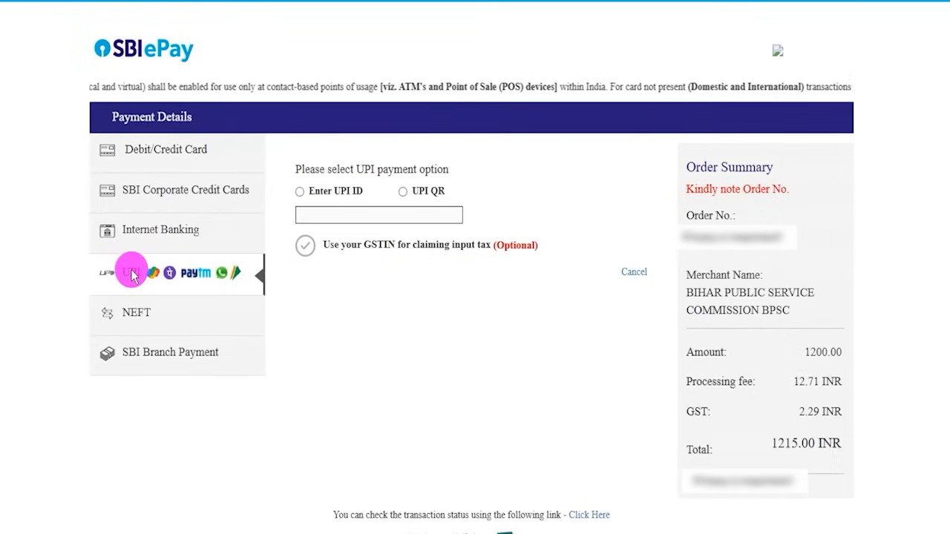
pyautogui.click(300, 193)
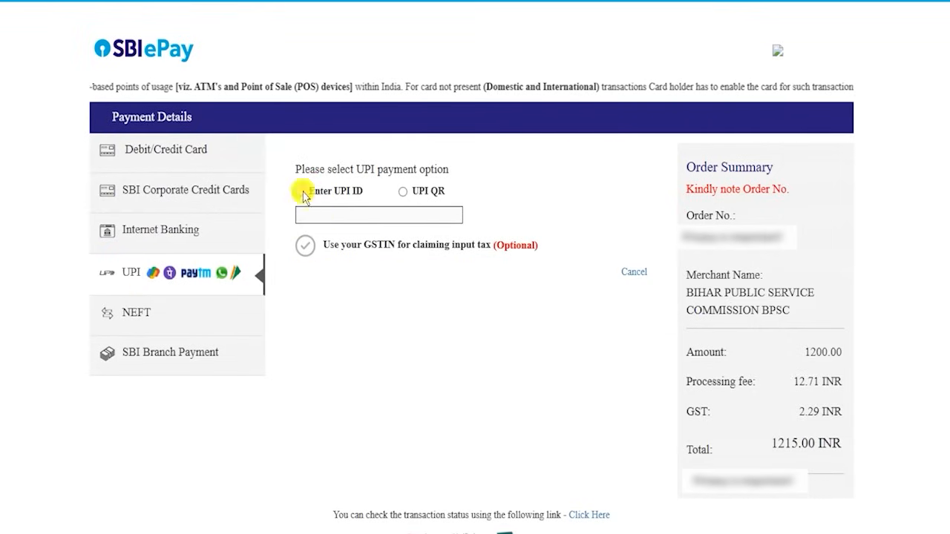
pyautogui.click(352, 221)
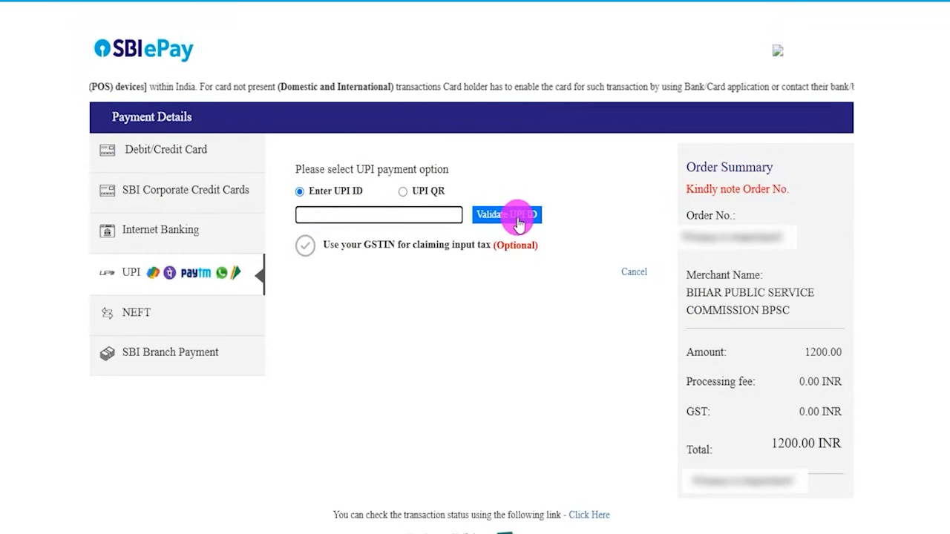
pyautogui.click(405, 193)
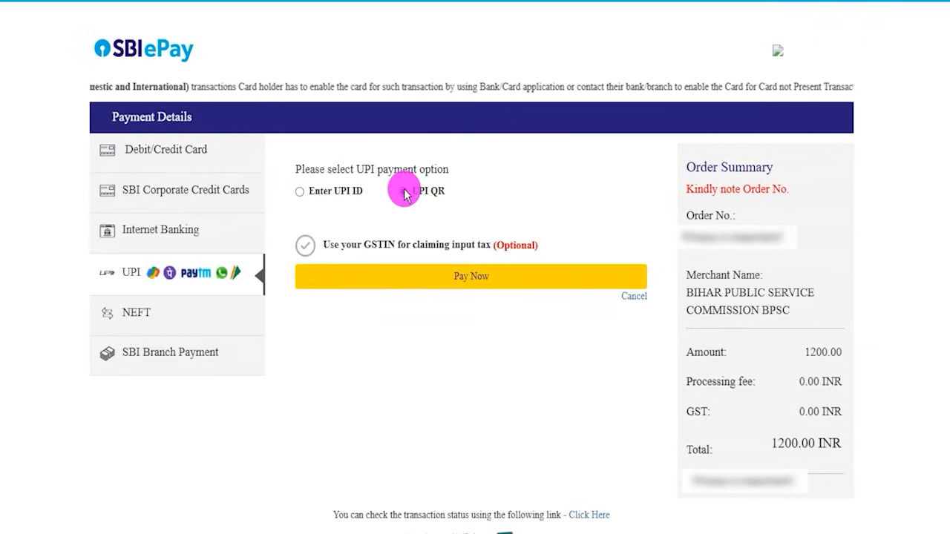
pyautogui.click(456, 277)
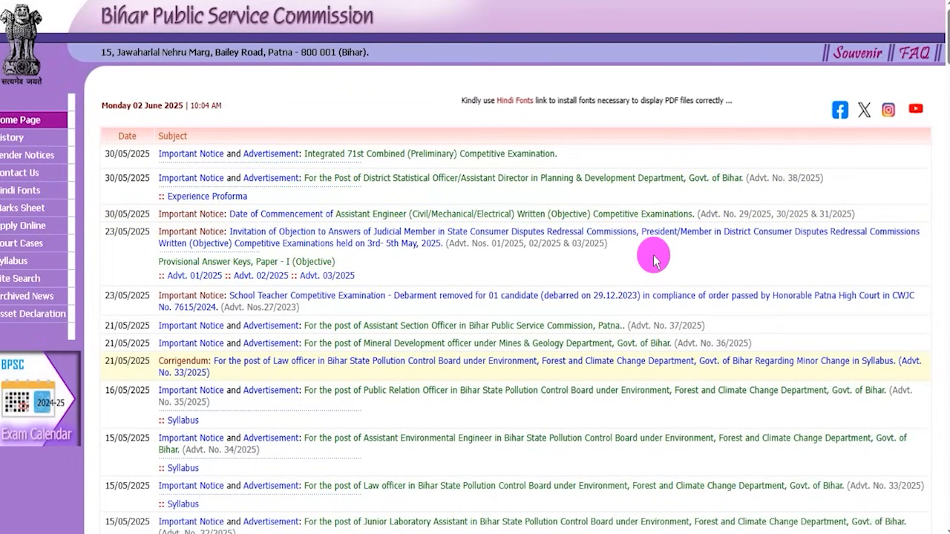
pyautogui.scroll(-4, 653, 259)
pyautogui.scroll(4, 651, 260)
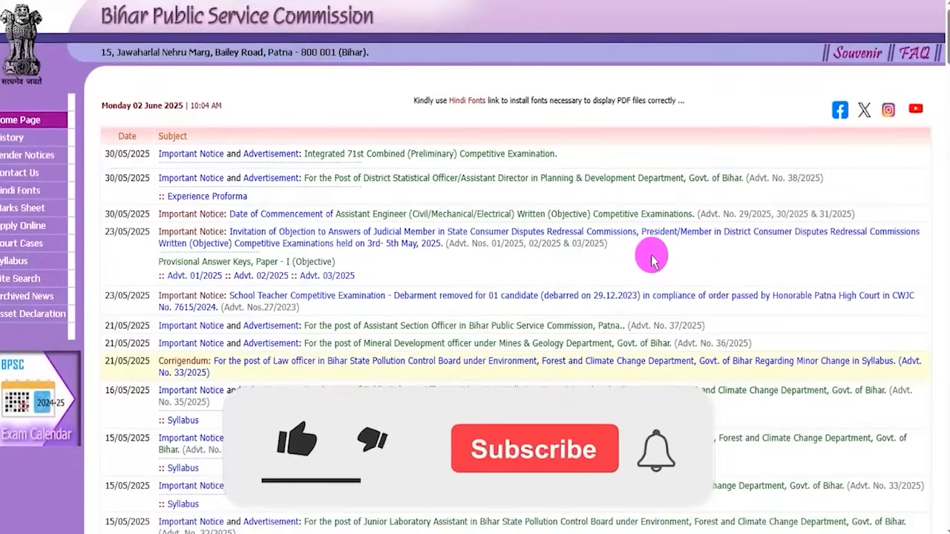